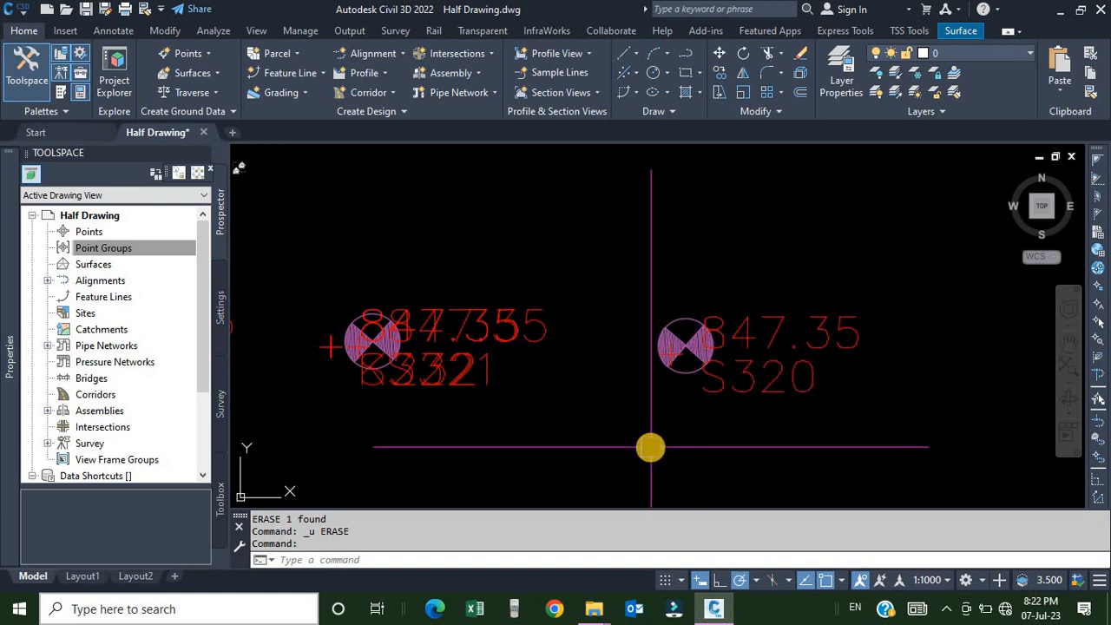
# Zoom in to examine a survey point symbol and its elevation label, selecting and deselecting it.
pyautogui.scroll(4, 661, 373)
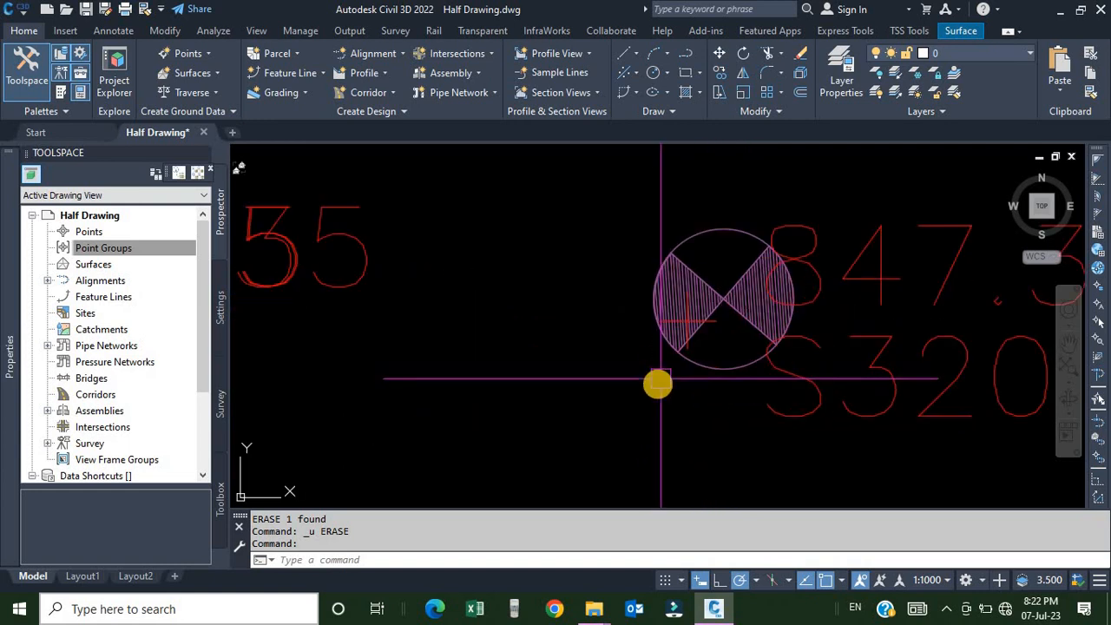
pyautogui.scroll(-3, 664, 382)
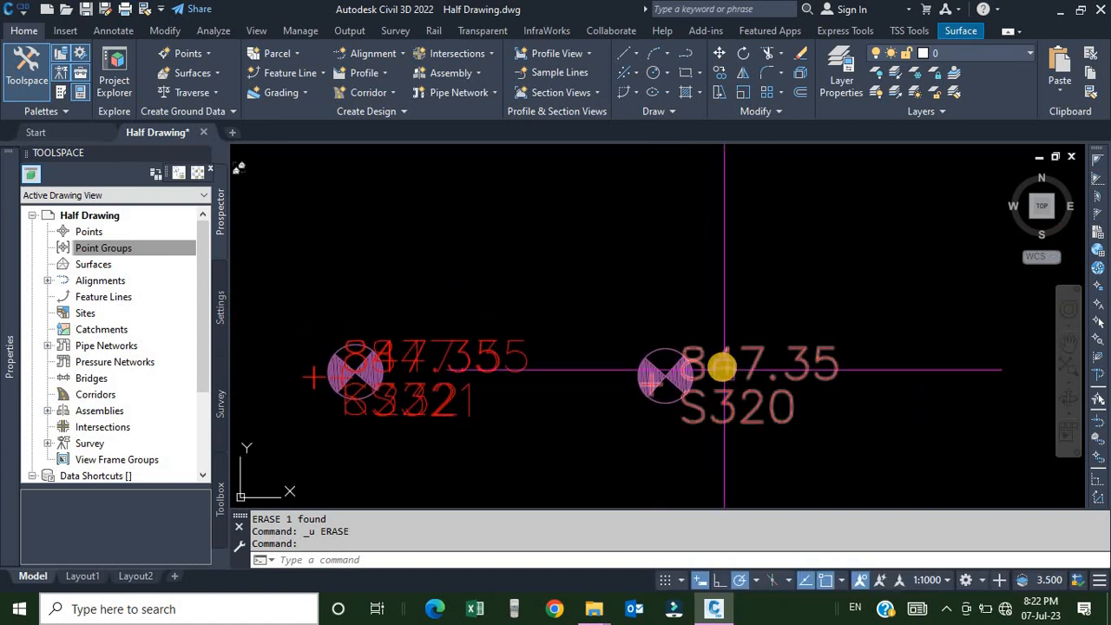
pyautogui.scroll(3, 685, 382)
pyautogui.scroll(3, 529, 422)
pyautogui.scroll(-5, 595, 399)
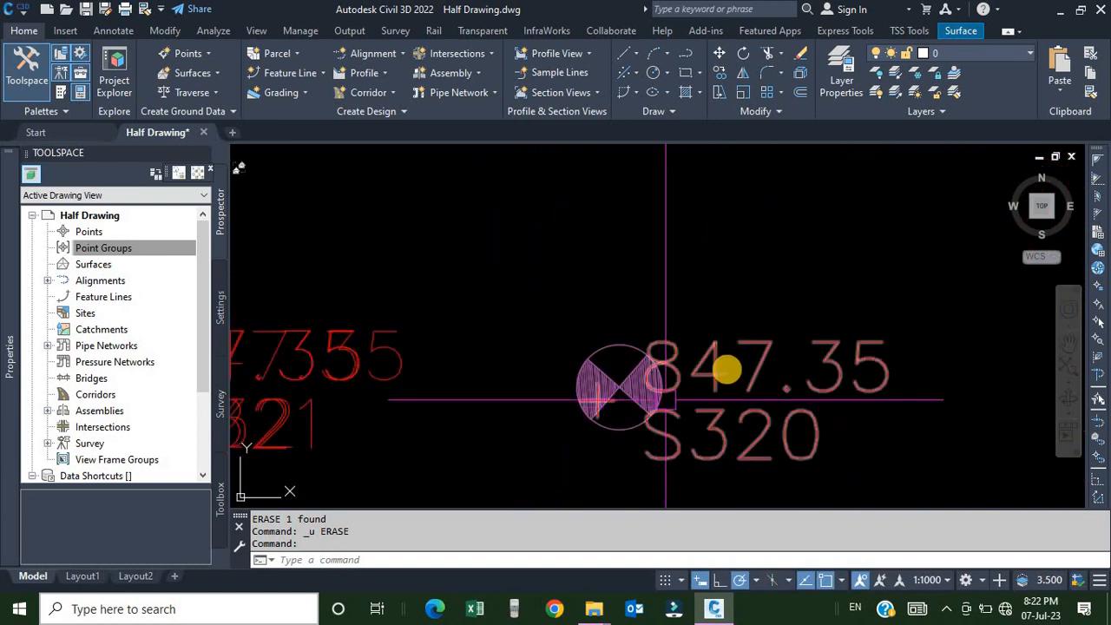
pyautogui.click(718, 356)
pyautogui.moveTo(7, 369)
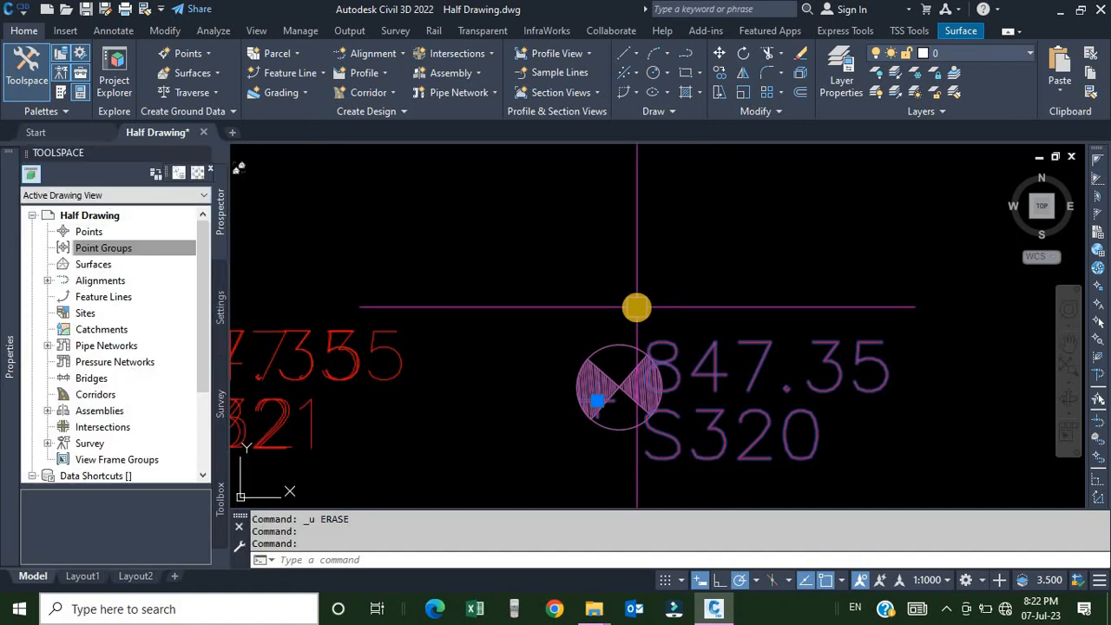
pyautogui.press('Escape')
# Select the point's symbol block and inspect its properties.
pyautogui.scroll(5, 616, 287)
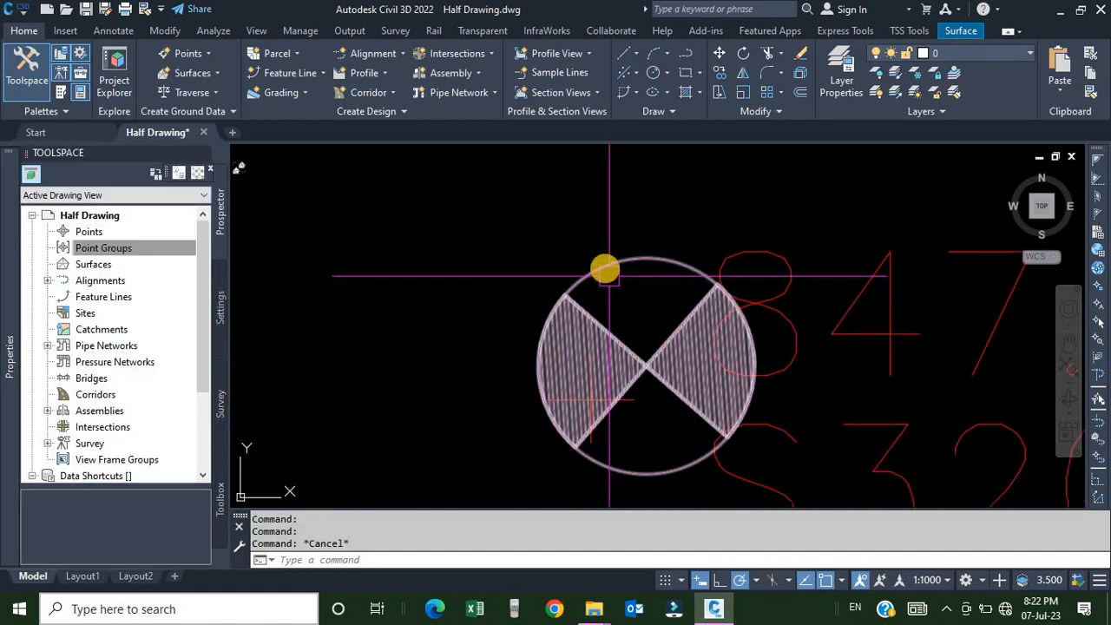
pyautogui.click(605, 269)
pyautogui.moveTo(12, 228)
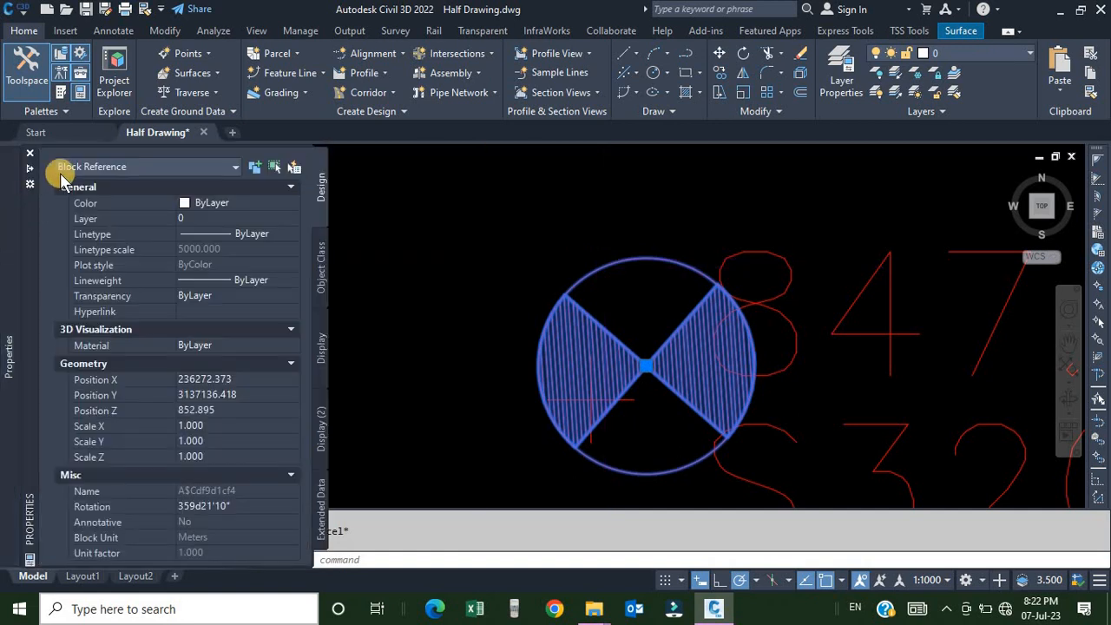
pyautogui.press('Escape')
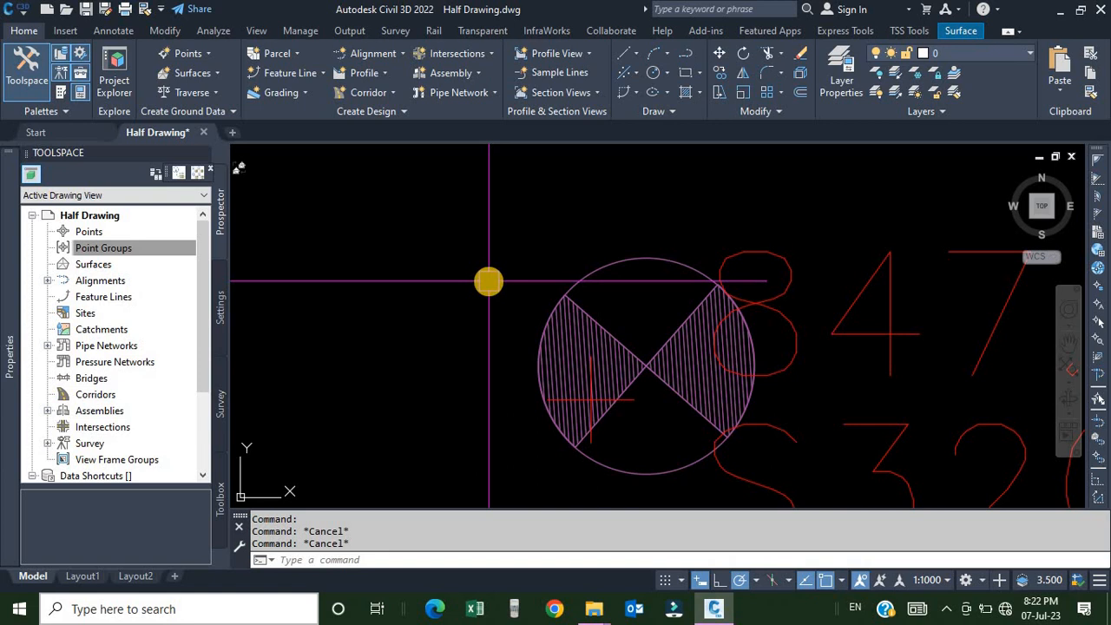
# Erase the point symbol block and undo the erase.
pyautogui.scroll(-7, 521, 282)
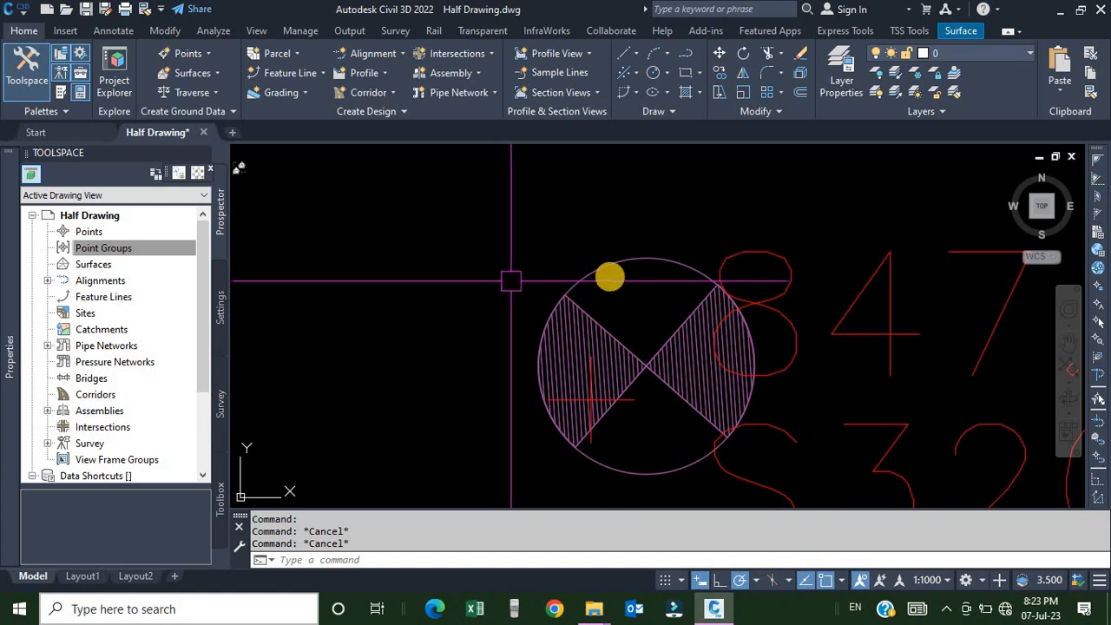
pyautogui.scroll(5, 554, 305)
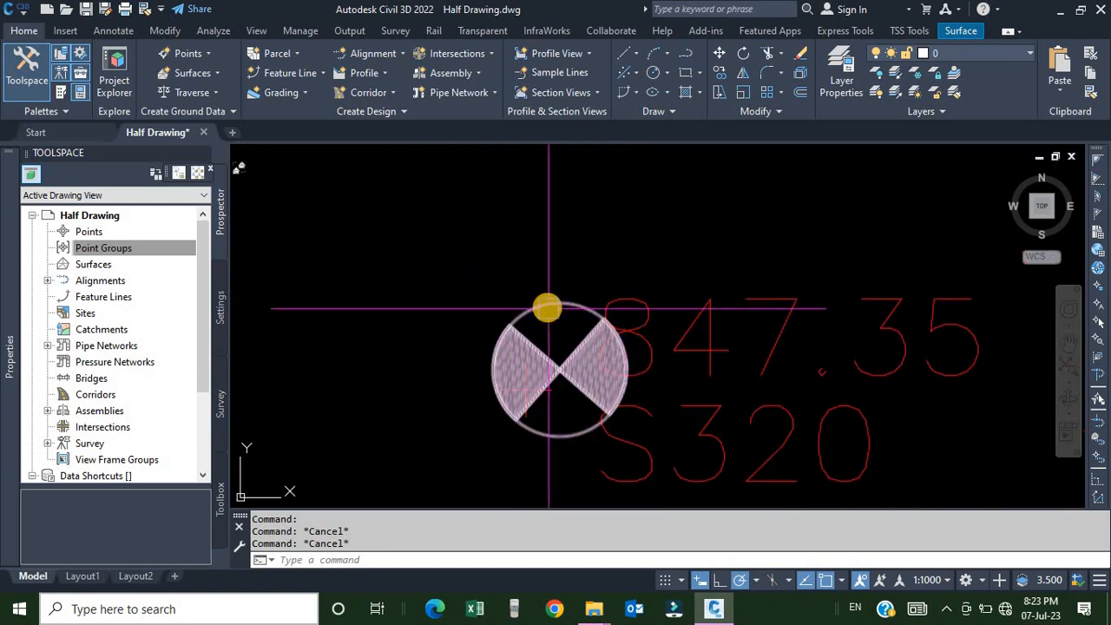
pyautogui.click(554, 305)
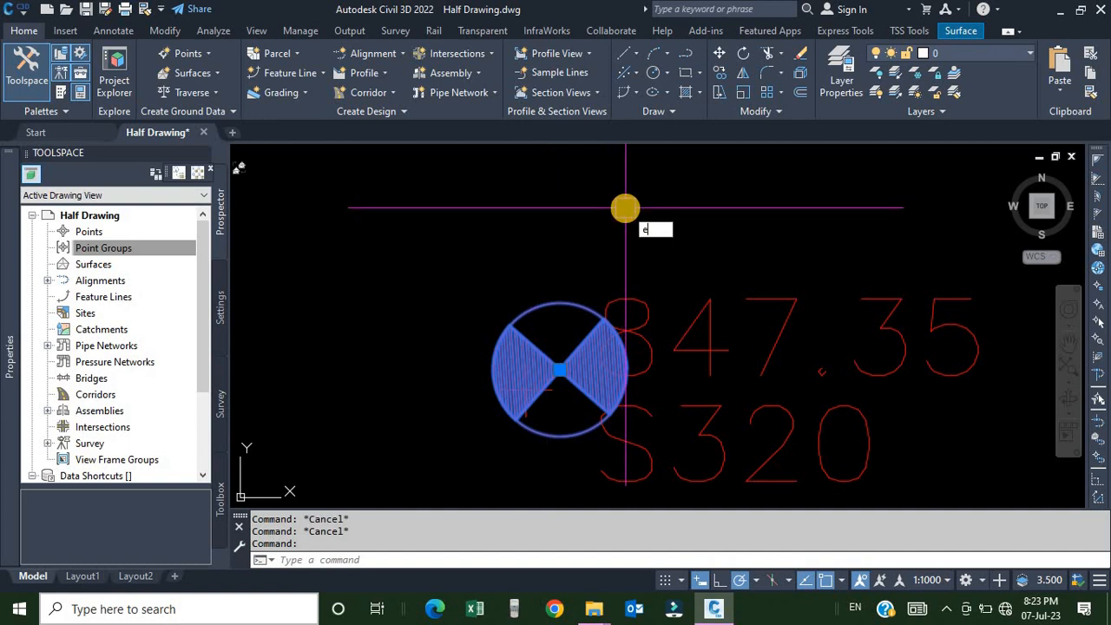
pyautogui.write('e')
pyautogui.press('Return')
pyautogui.scroll(3, 544, 358)
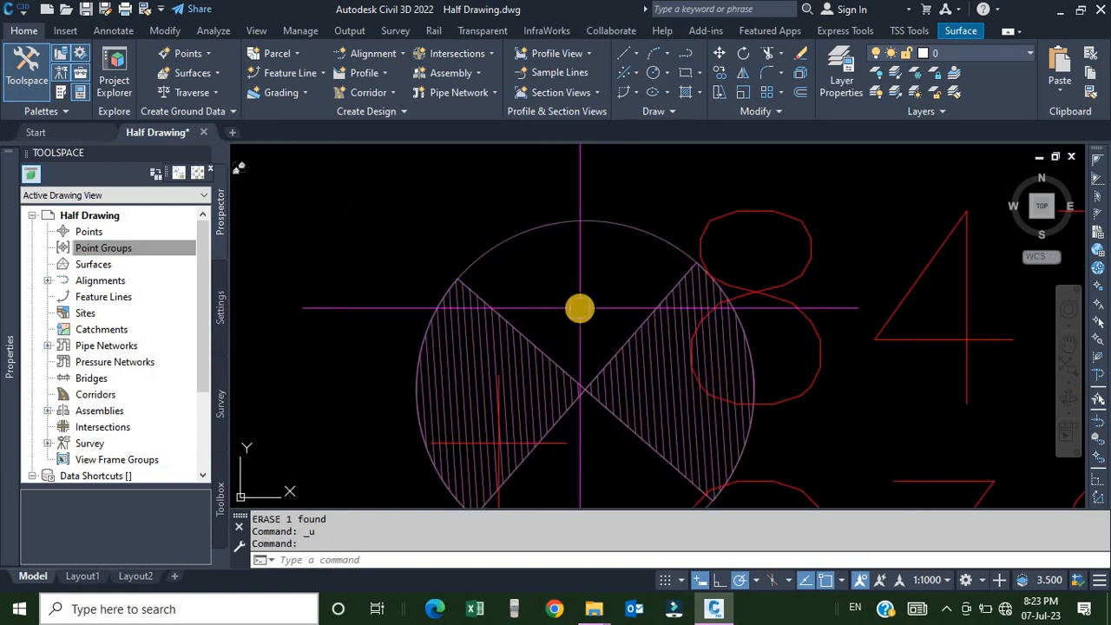
pyautogui.hotkey('ctrl', 'z')
pyautogui.hotkey('ctrl', 'z')
pyautogui.hotkey('ctrl', 'z')
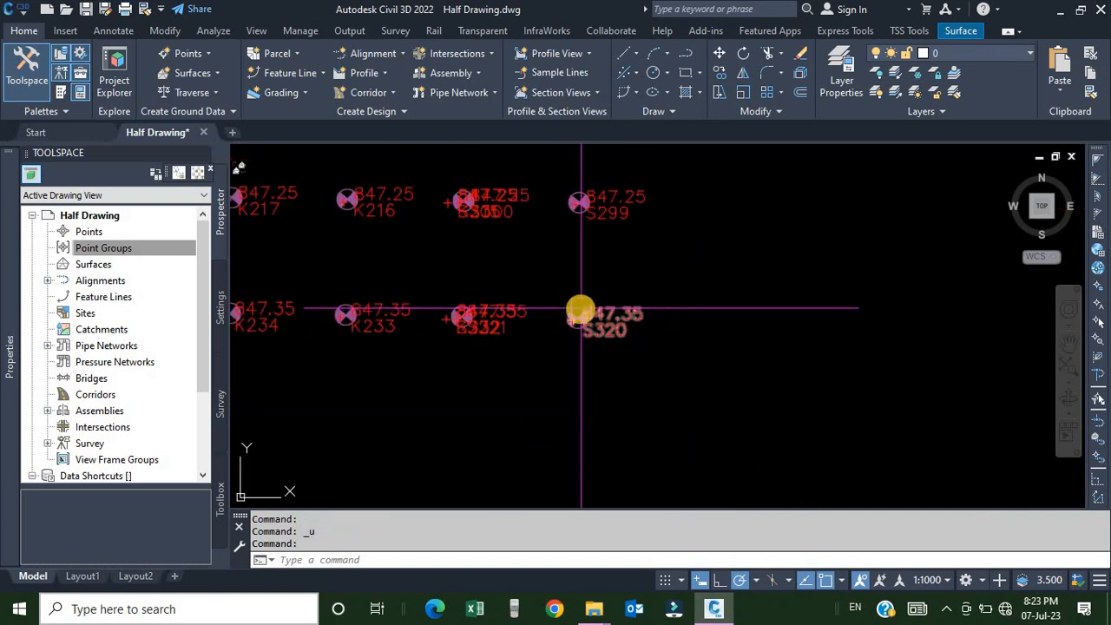
# Select the point's cross marker and pan around to examine the points across the drawing.
pyautogui.scroll(8, 557, 319)
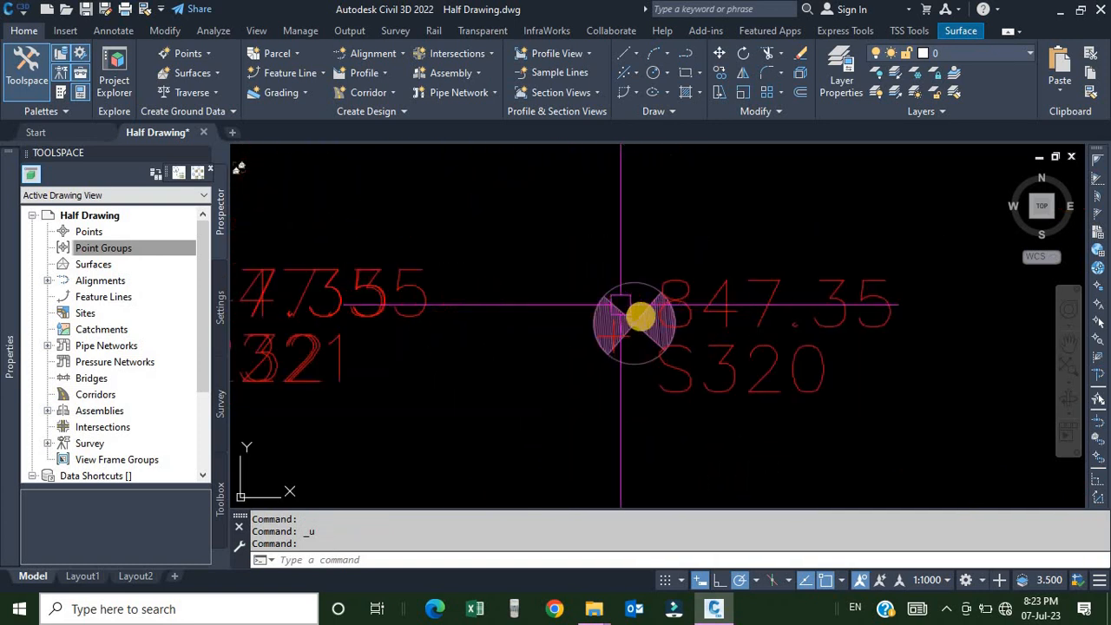
pyautogui.scroll(4, 569, 335)
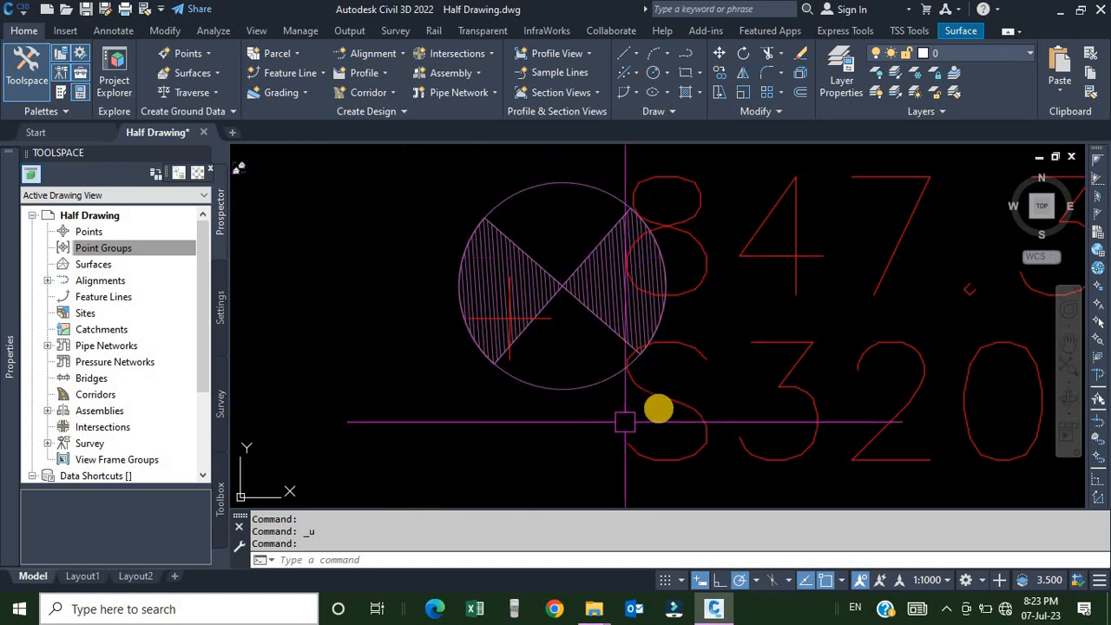
pyautogui.click(668, 401)
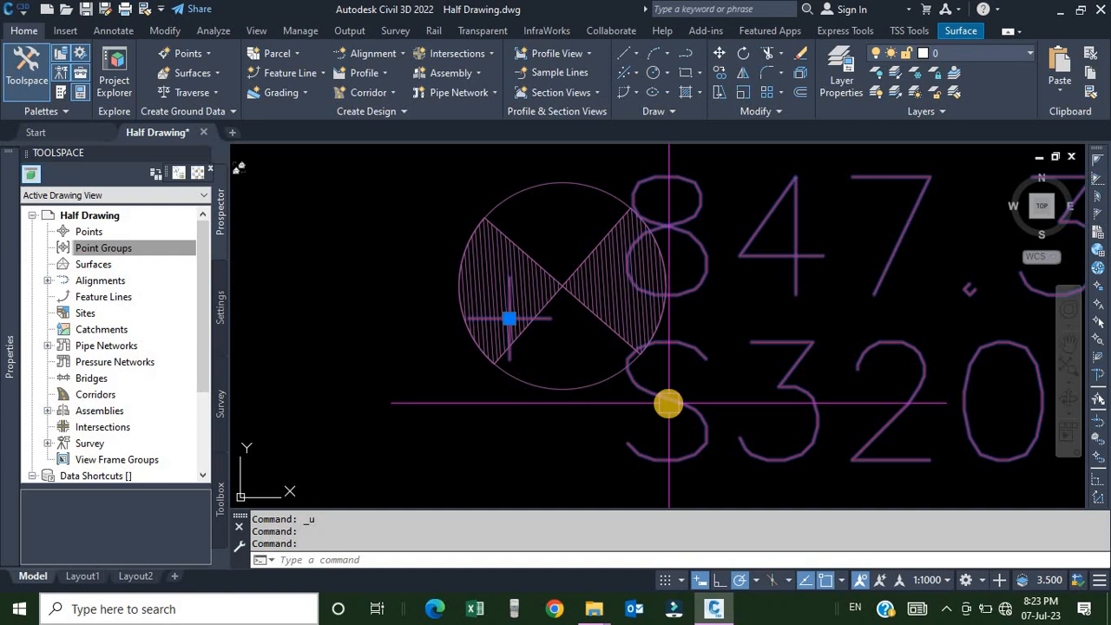
pyautogui.press('Escape')
pyautogui.scroll(-5, 668, 402)
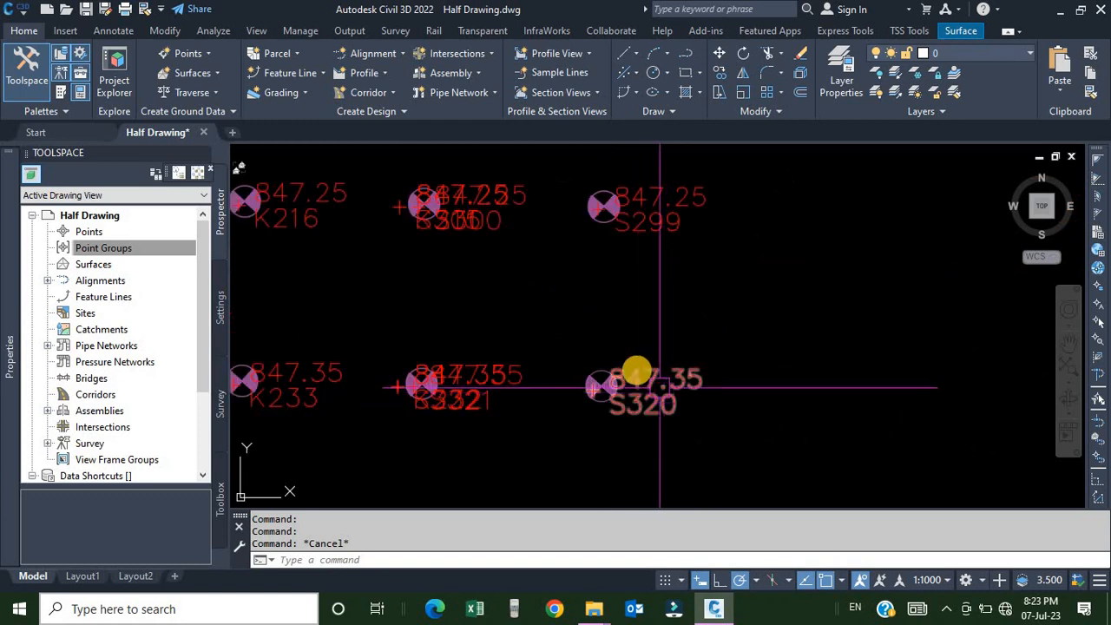
pyautogui.scroll(6, 637, 373)
pyautogui.moveTo(608, 404); pyautogui.dragTo(655, 323, button='middle')
pyautogui.scroll(2, 665, 307)
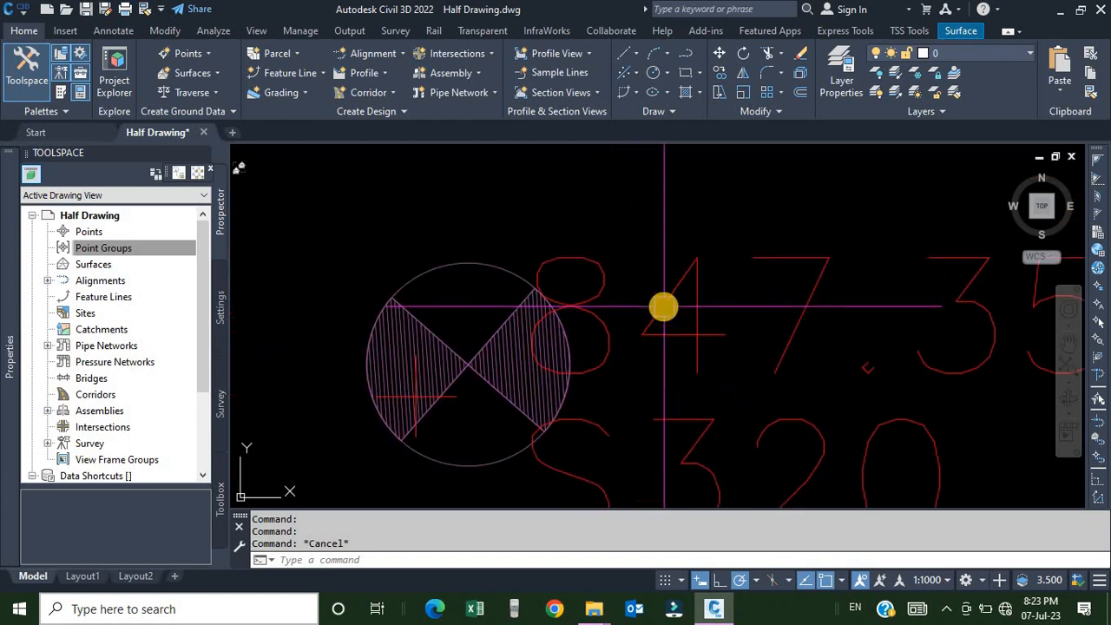
pyautogui.scroll(-2, 665, 307)
pyautogui.moveTo(664, 380); pyautogui.dragTo(664, 347, button='middle')
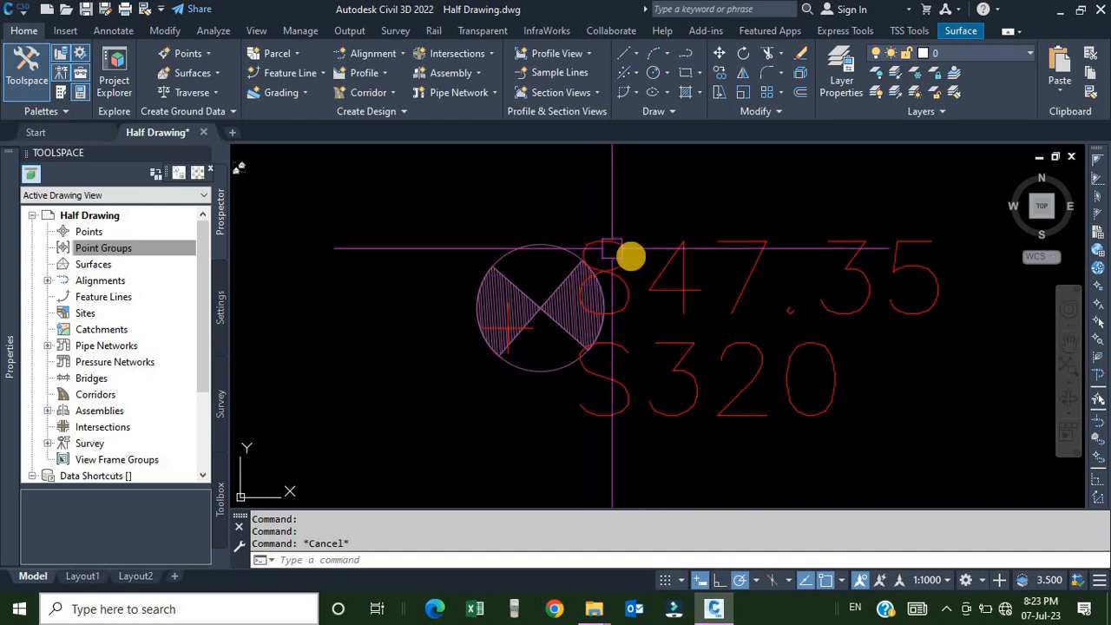
pyautogui.scroll(-5, 639, 347)
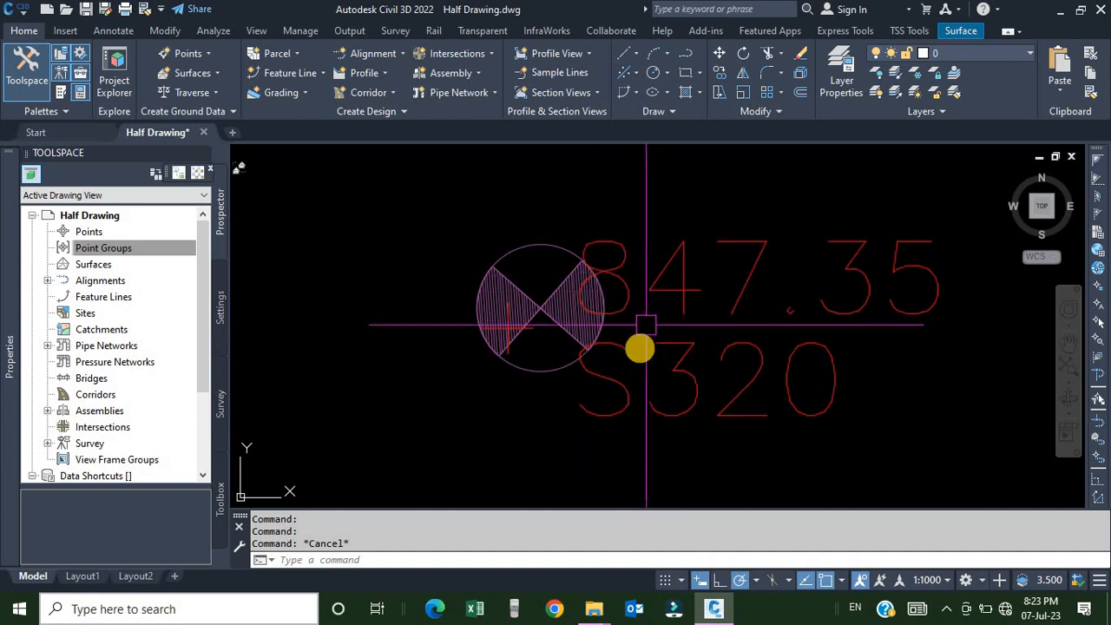
pyautogui.scroll(-5, 485, 290)
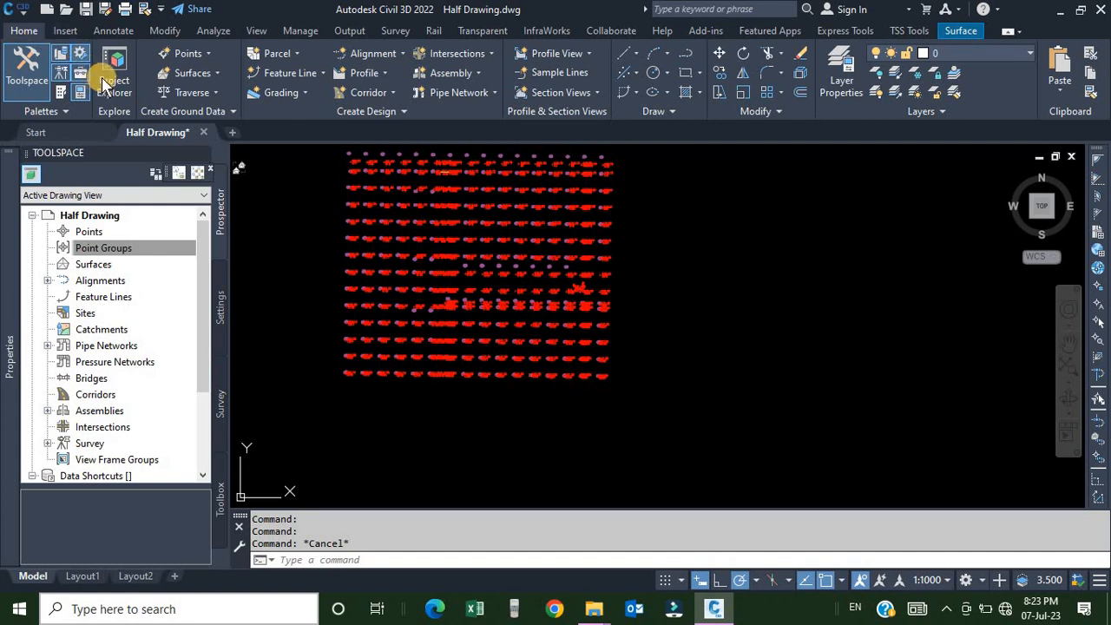
# Convert the Land Desktop points to COGO points, adding them to a new point group named AECC-Points.
pyautogui.click(188, 54)
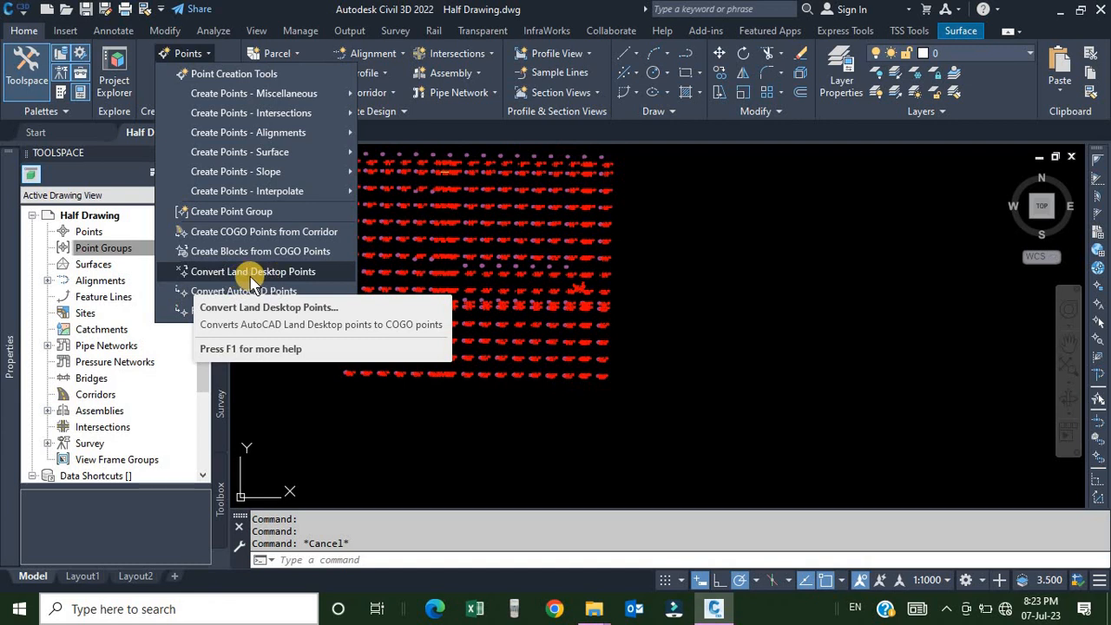
pyautogui.click(295, 274)
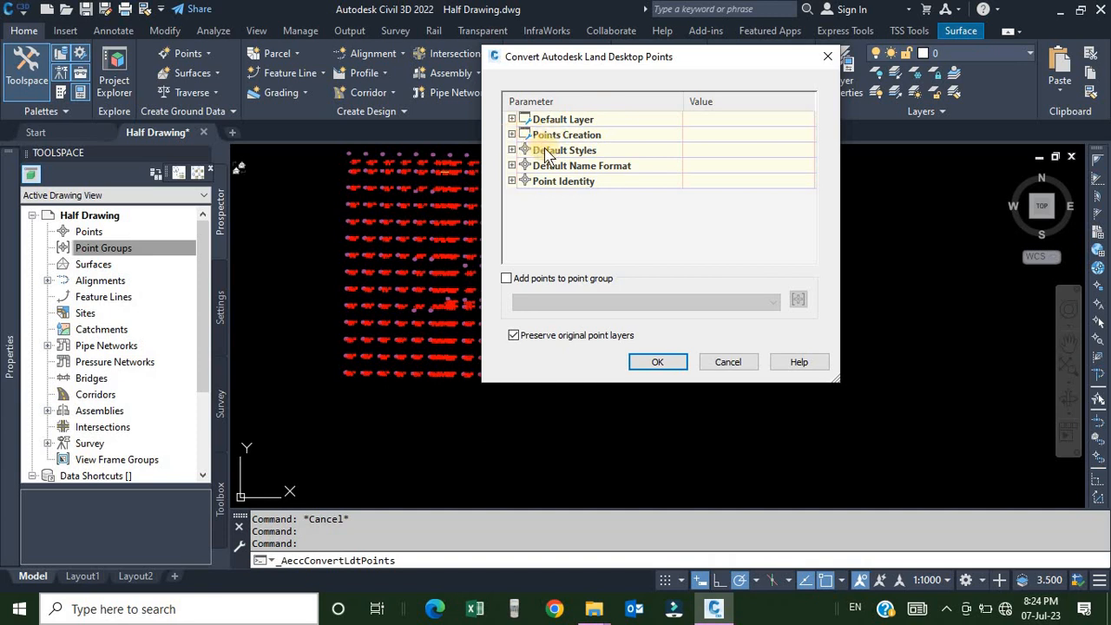
pyautogui.click(512, 135)
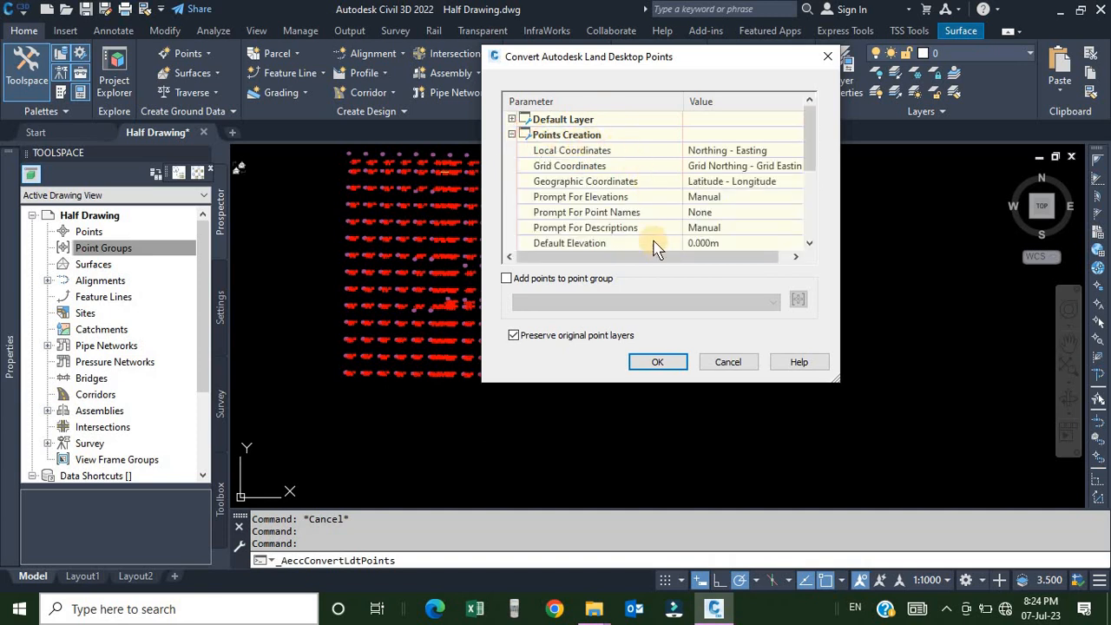
pyautogui.click(512, 135)
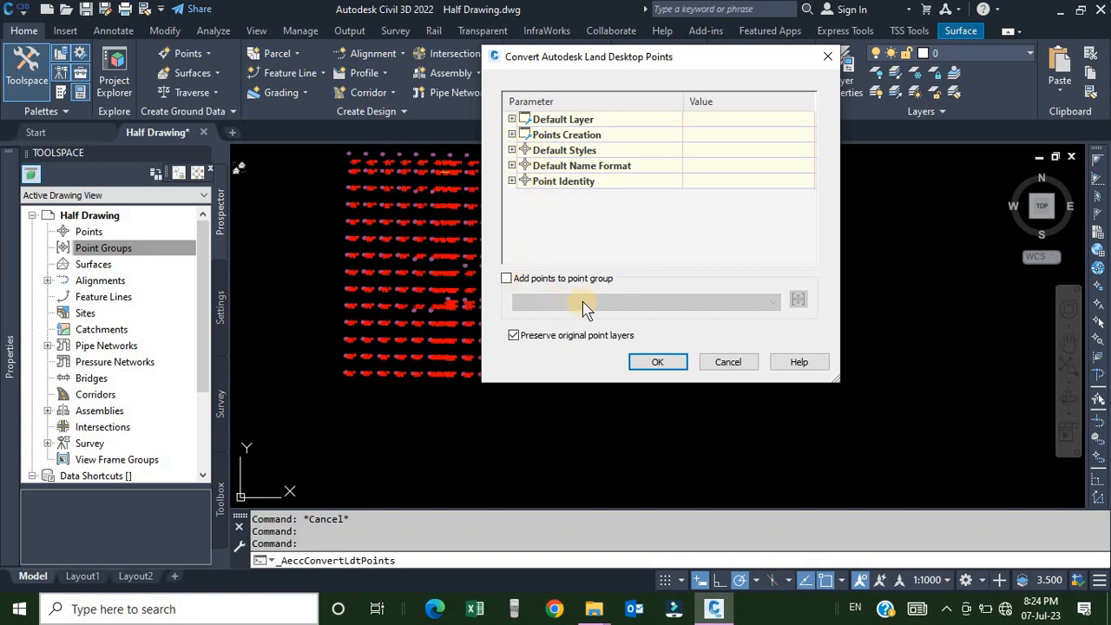
pyautogui.click(507, 279)
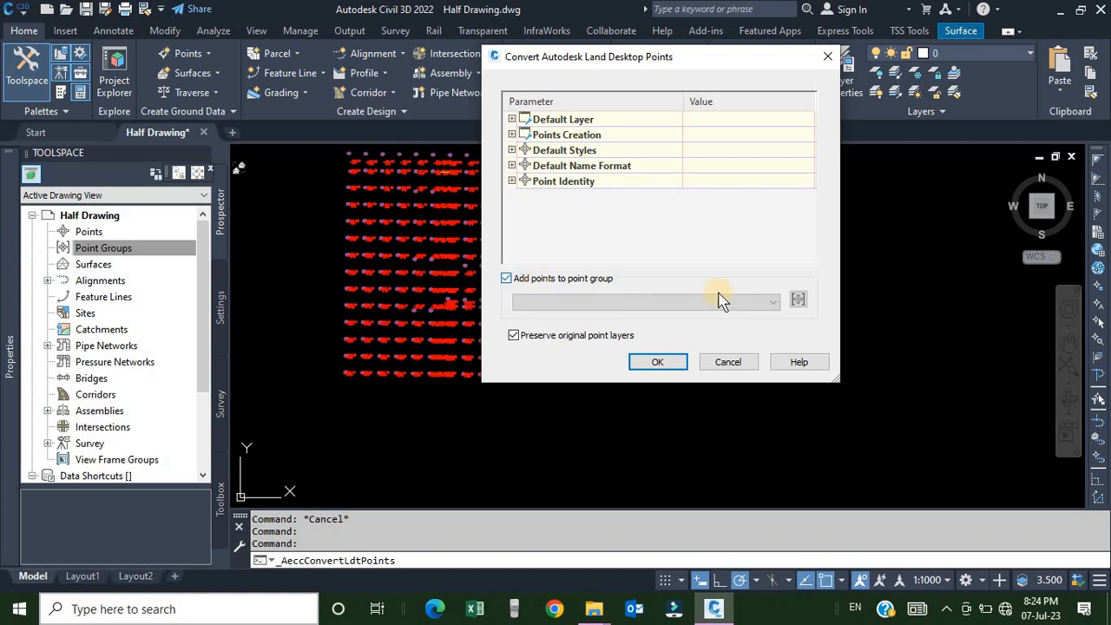
pyautogui.click(797, 300)
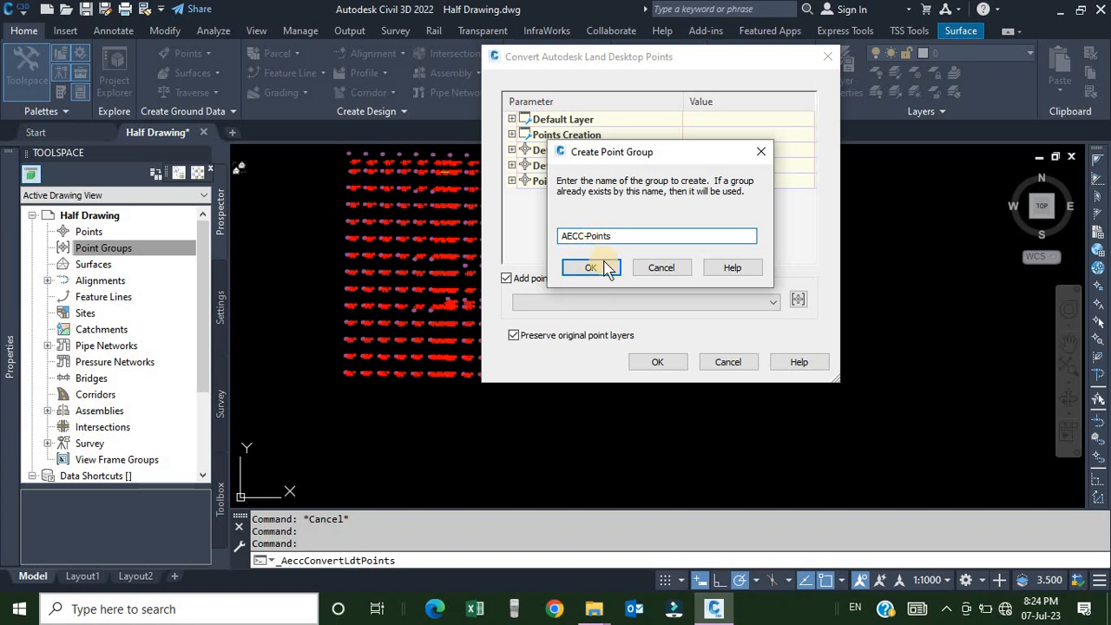
pyautogui.click(590, 268)
pyautogui.click(541, 304)
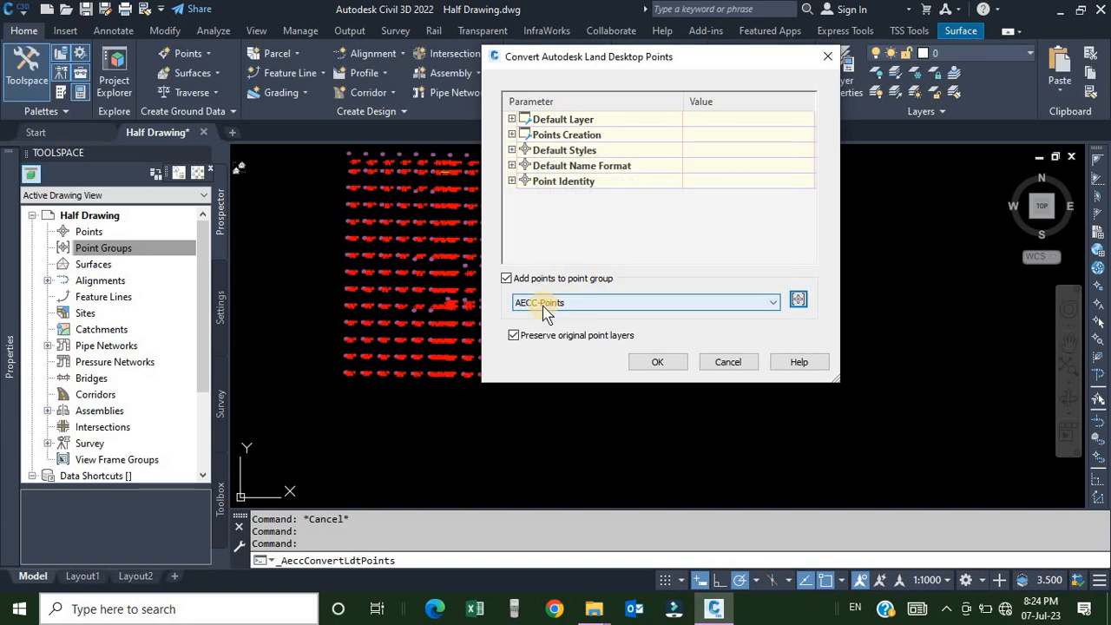
pyautogui.click(655, 364)
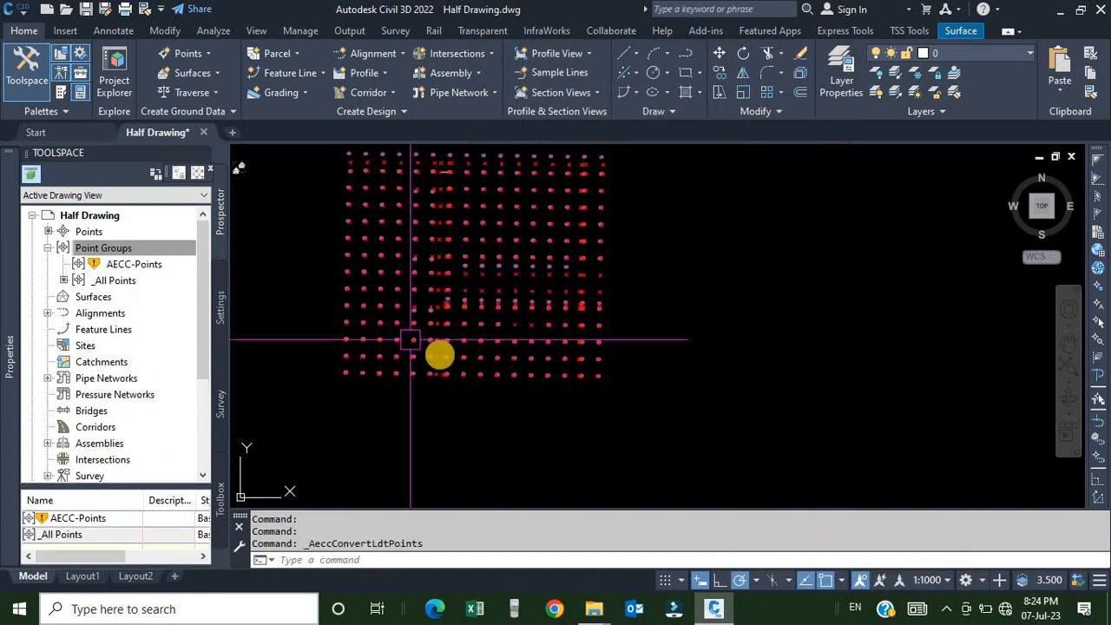
# Select a converted point and inspect its COGO point properties.
pyautogui.scroll(10, 410, 339)
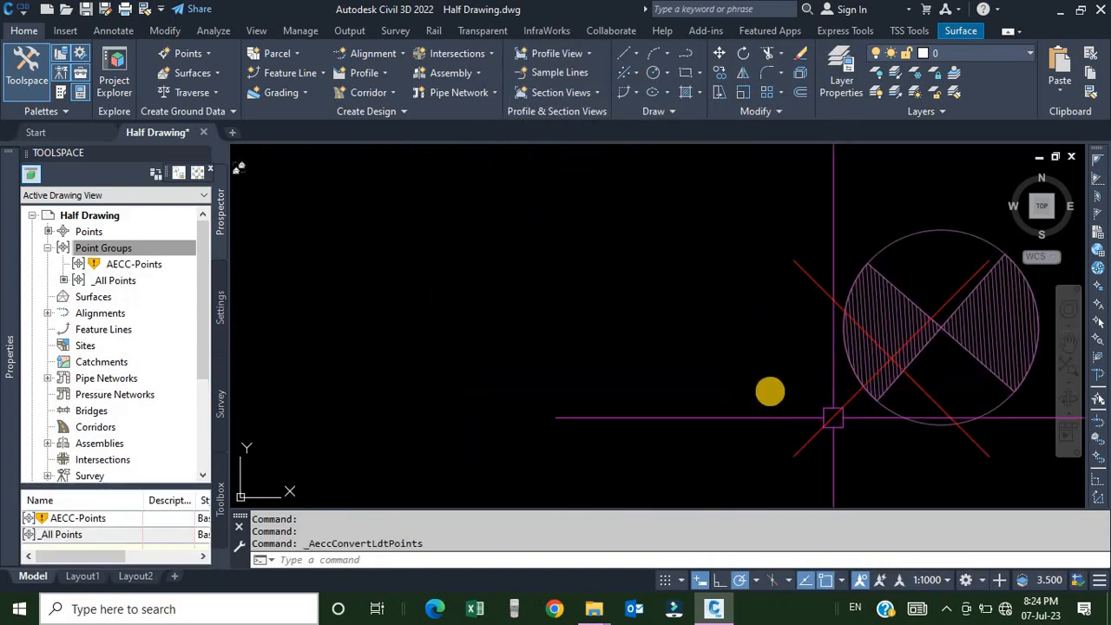
pyautogui.scroll(-5, 833, 417)
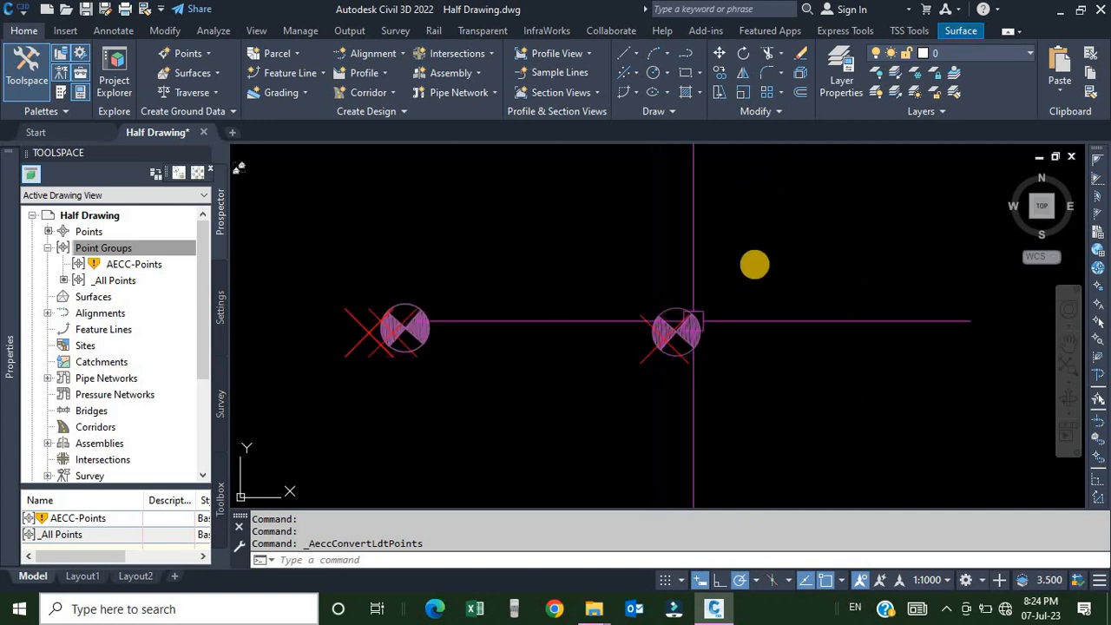
pyautogui.scroll(5, 673, 342)
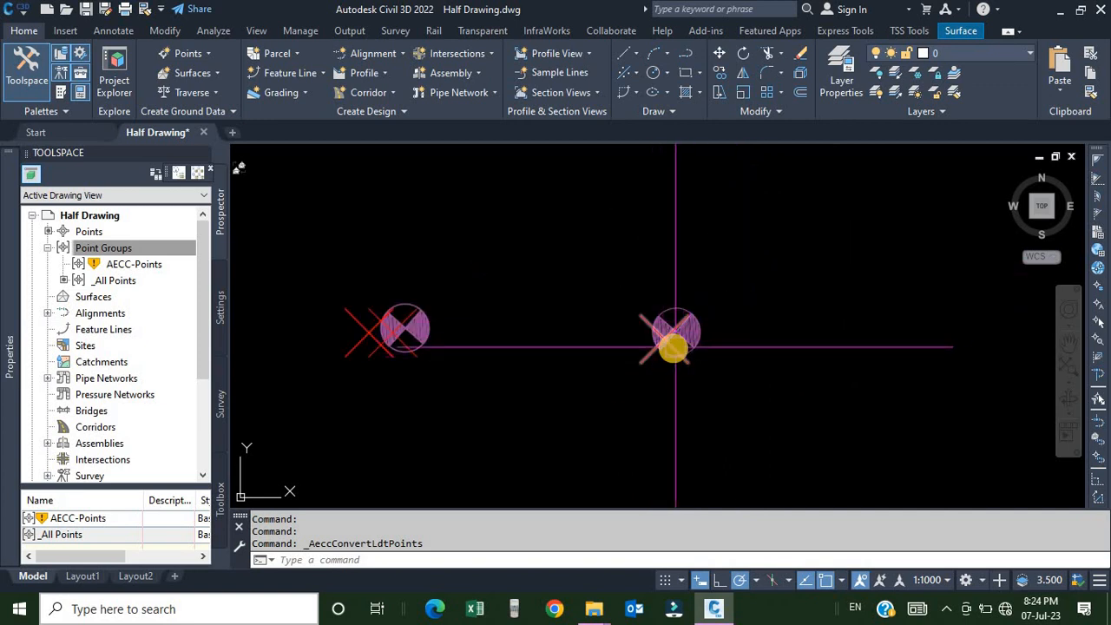
pyautogui.click(611, 373)
pyautogui.moveTo(4, 299)
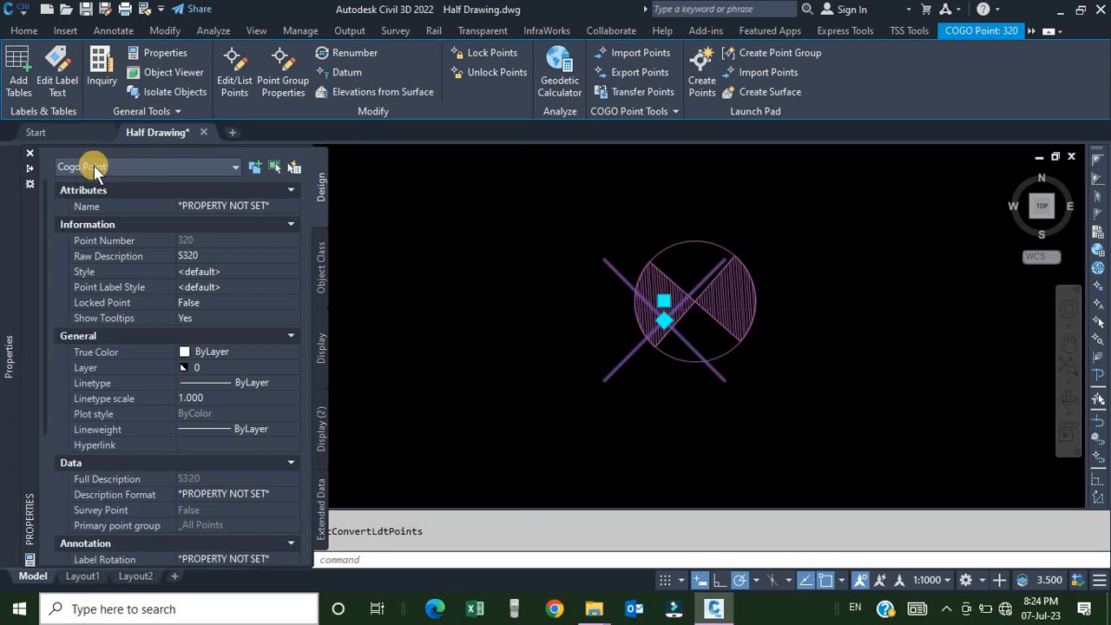
pyautogui.press('Escape')
pyautogui.press('Escape')
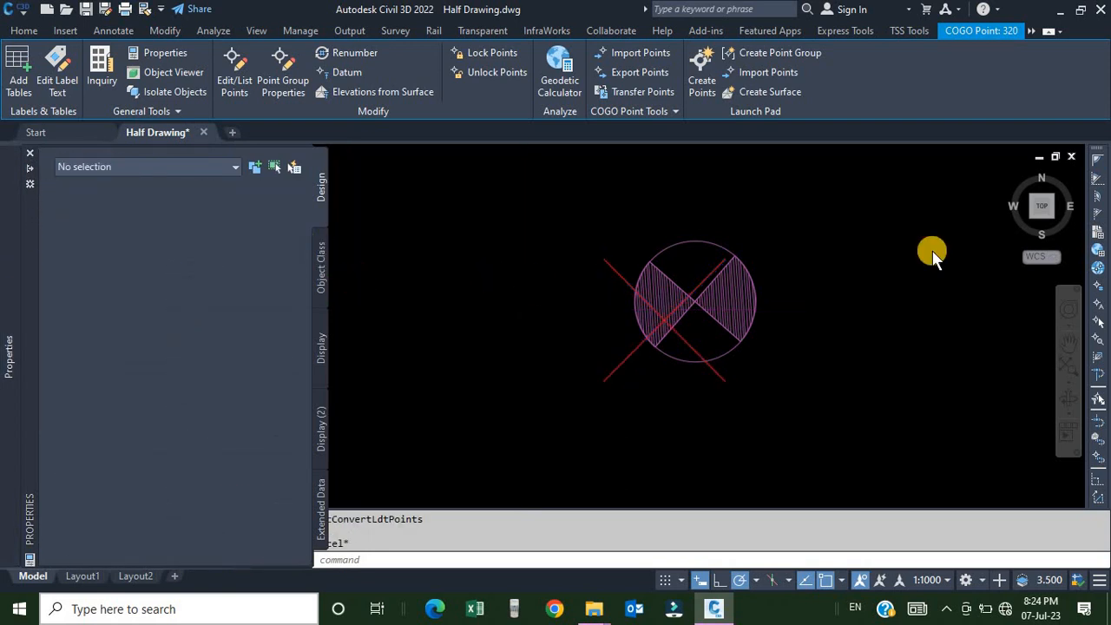
pyautogui.scroll(5, 672, 243)
pyautogui.scroll(-11, 655, 229)
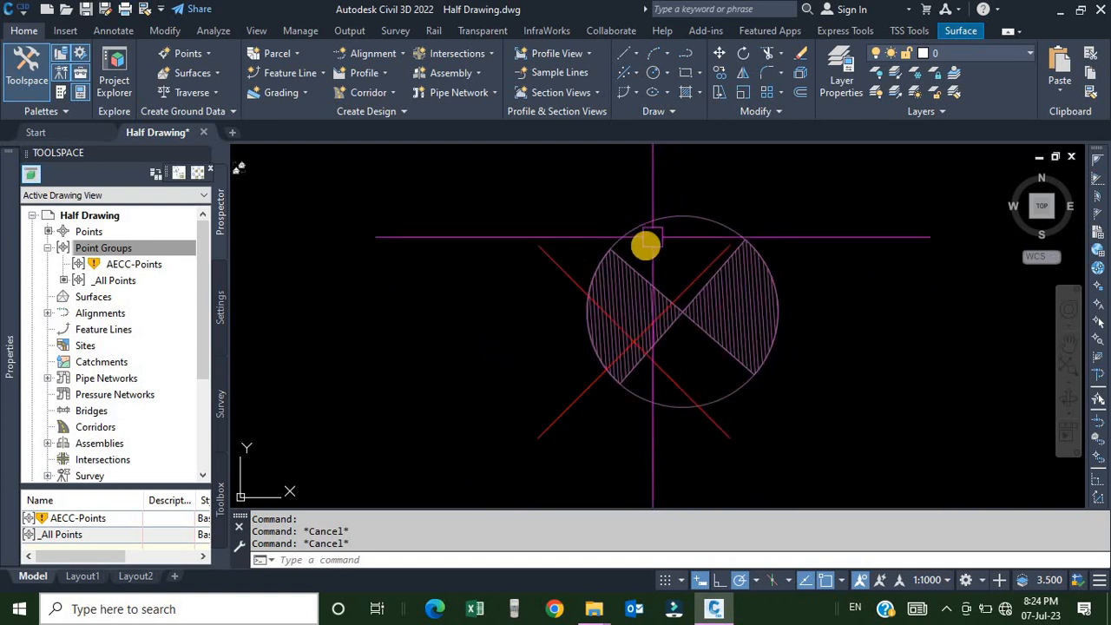
pyautogui.scroll(6, 455, 259)
pyautogui.scroll(6, 616, 271)
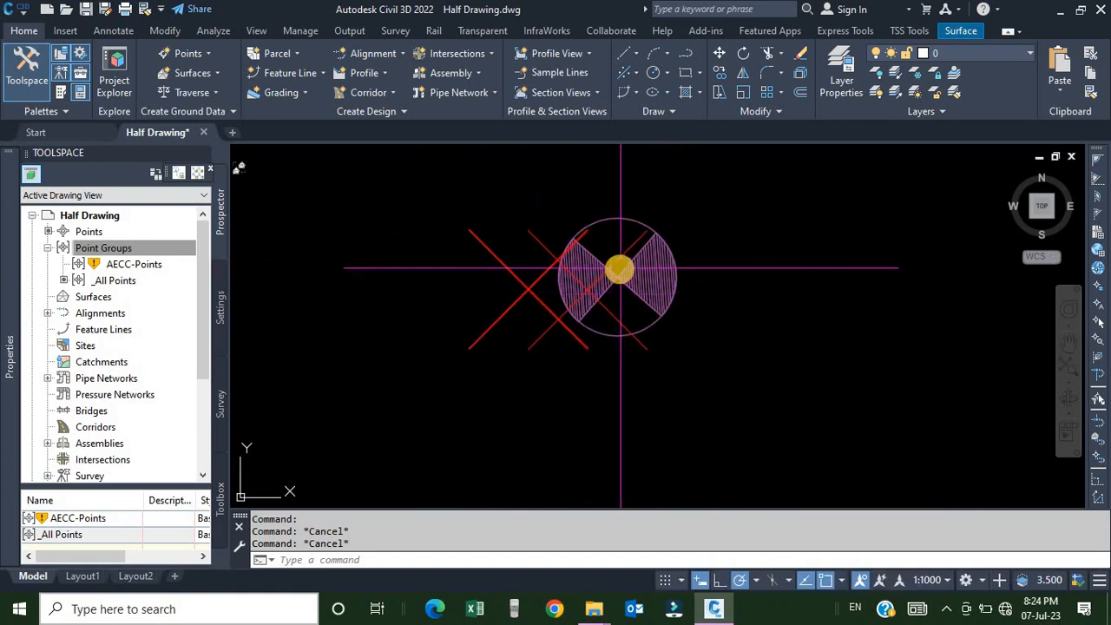
# Zoom in and out around the point's block symbol to examine it among the converted points.
pyautogui.scroll(-4, 621, 287)
pyautogui.scroll(3, 629, 301)
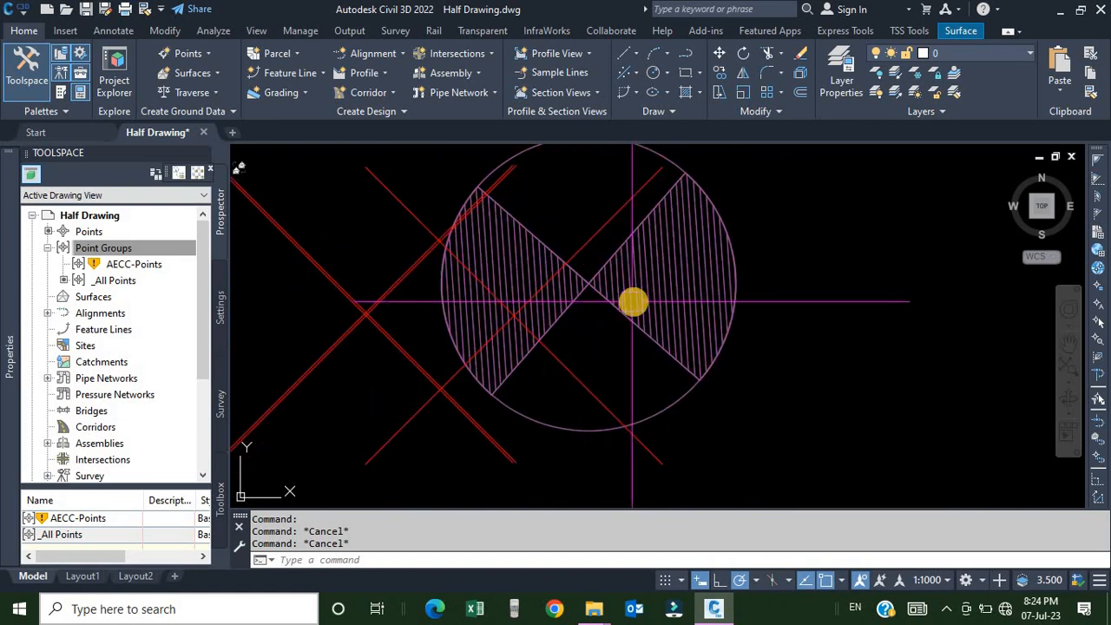
pyautogui.scroll(-1, 629, 299)
pyautogui.scroll(-3, 628, 300)
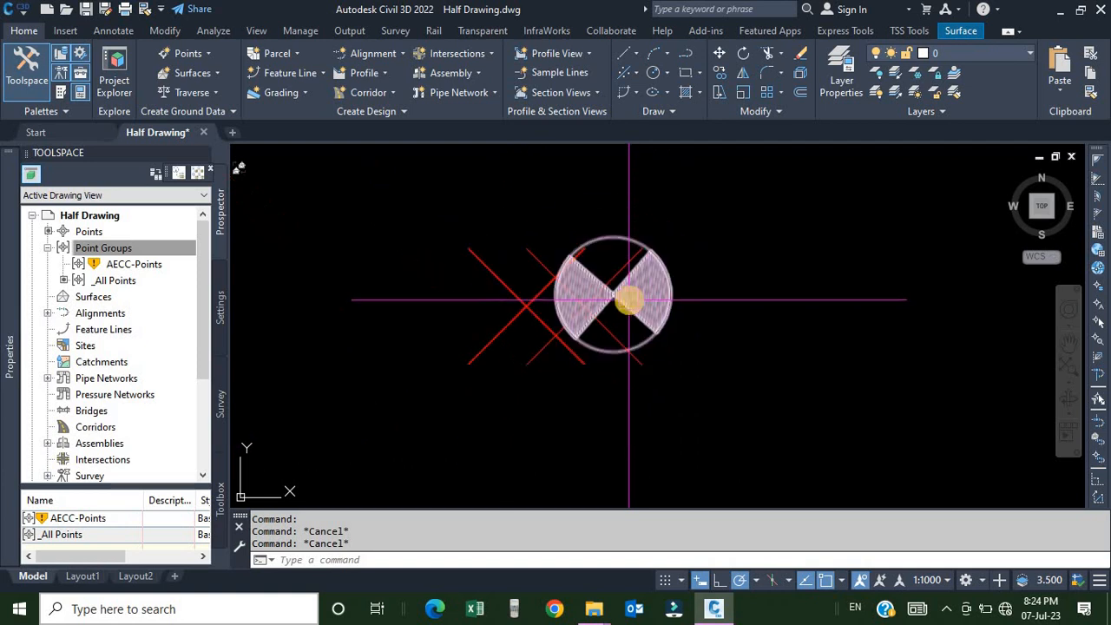
pyautogui.scroll(4, 625, 298)
pyautogui.scroll(-1, 552, 258)
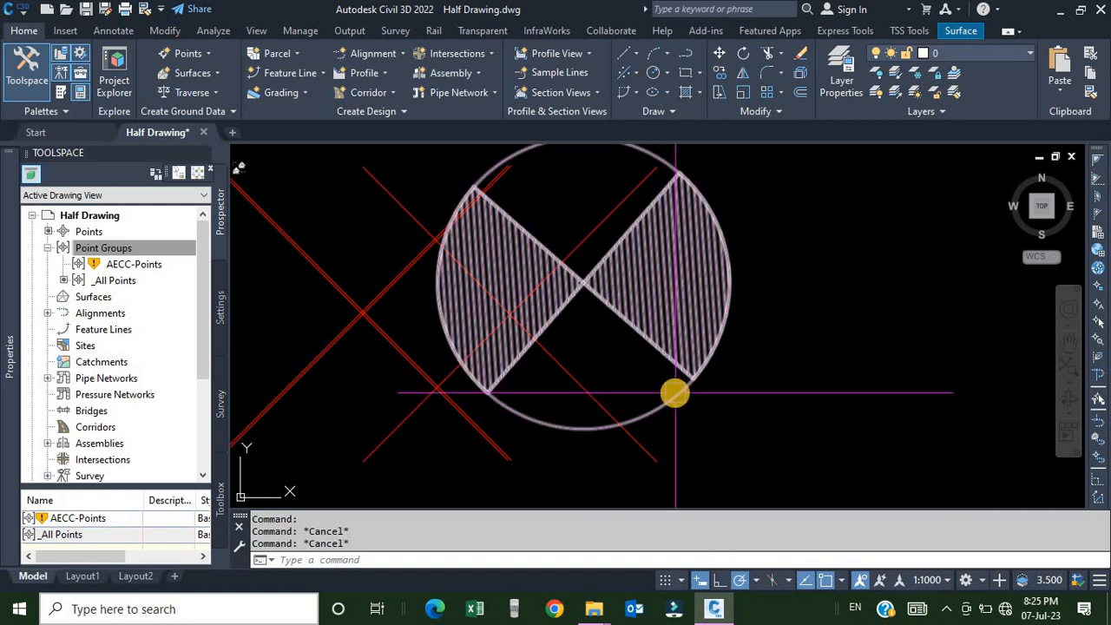
pyautogui.click(675, 393)
pyautogui.scroll(-10, 577, 387)
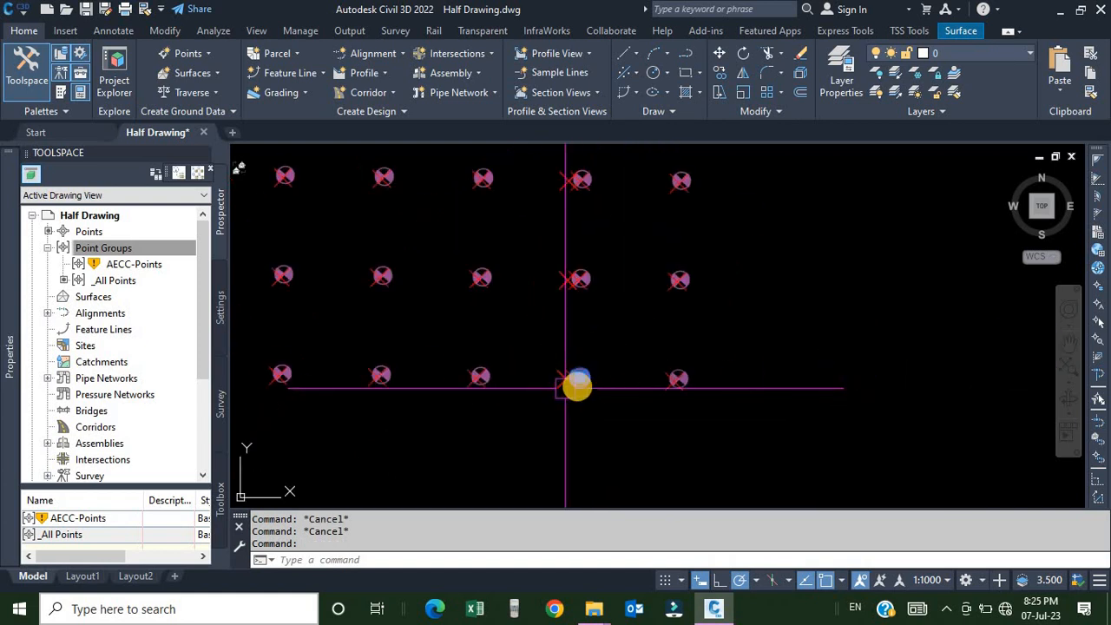
pyautogui.scroll(-8, 603, 382)
pyautogui.scroll(5, 620, 384)
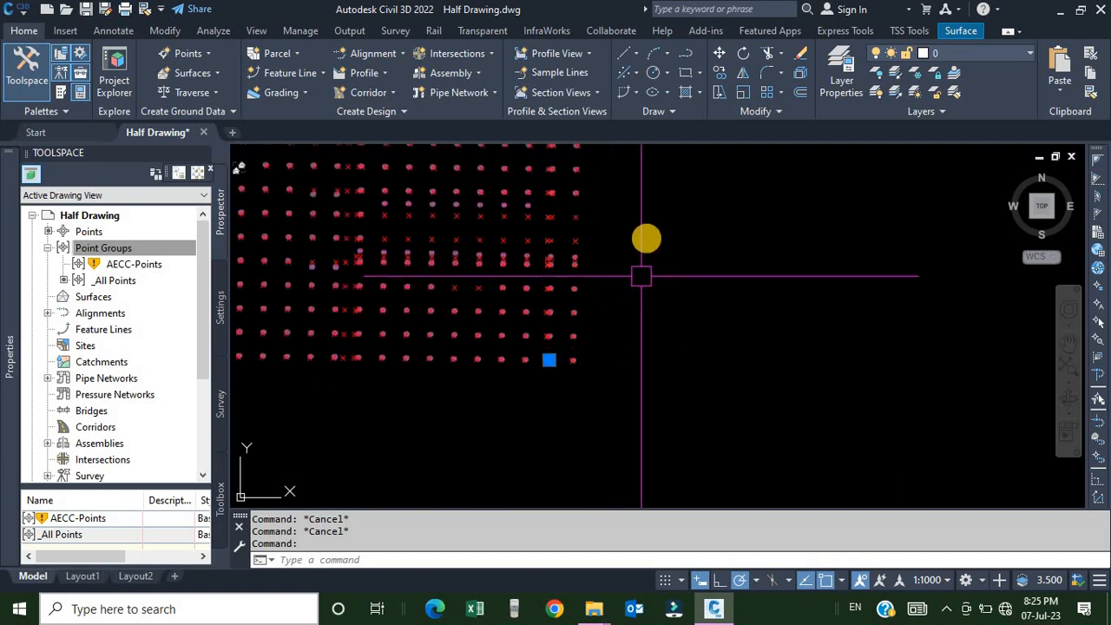
# Open the point symbol block in the Block Editor and place a point object at its centre.
pyautogui.rightClick(647, 239)
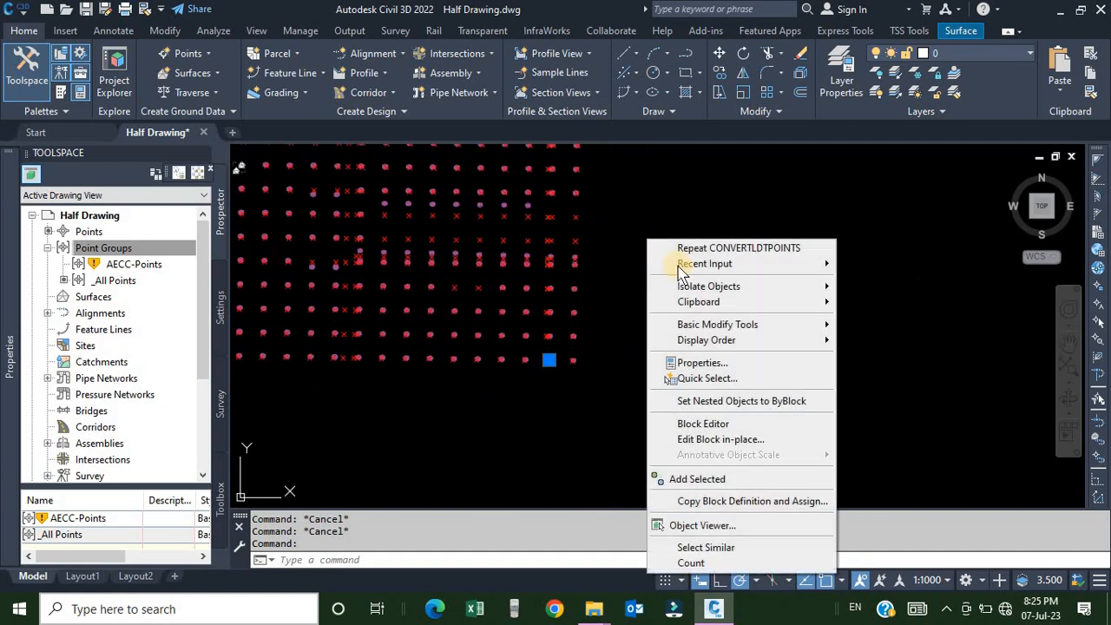
pyautogui.click(722, 424)
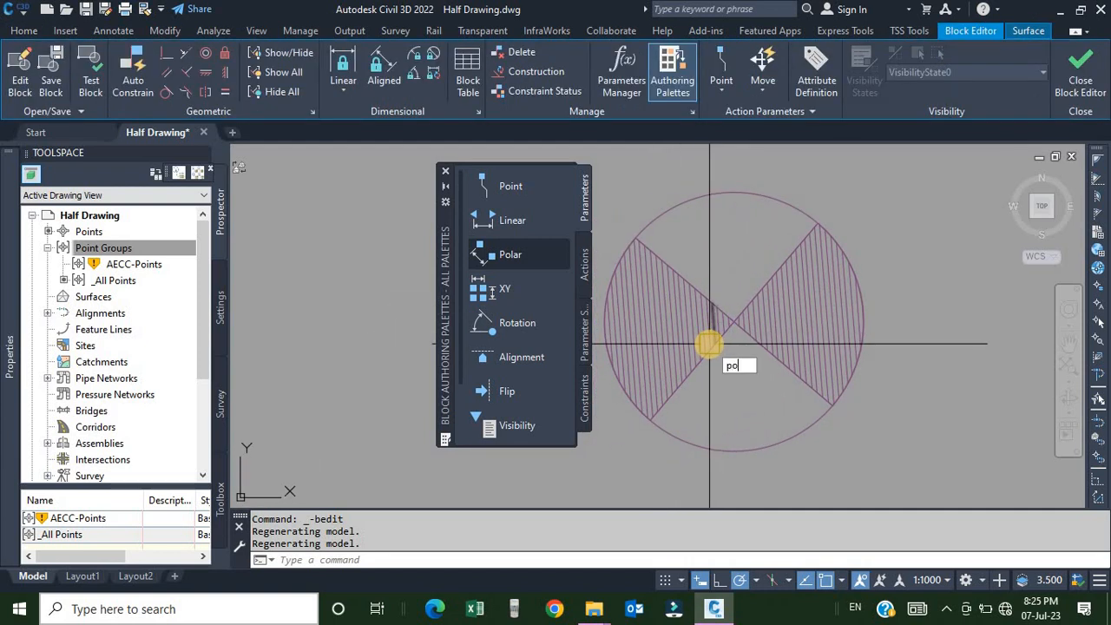
pyautogui.press('Return')
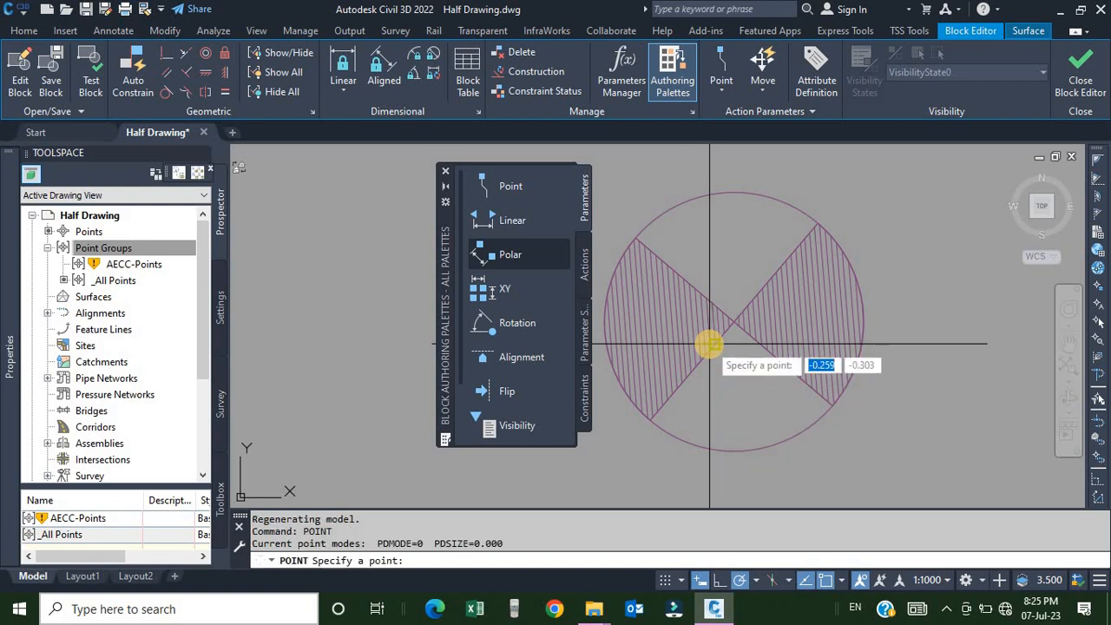
pyautogui.scroll(5, 724, 334)
pyautogui.scroll(3, 772, 306)
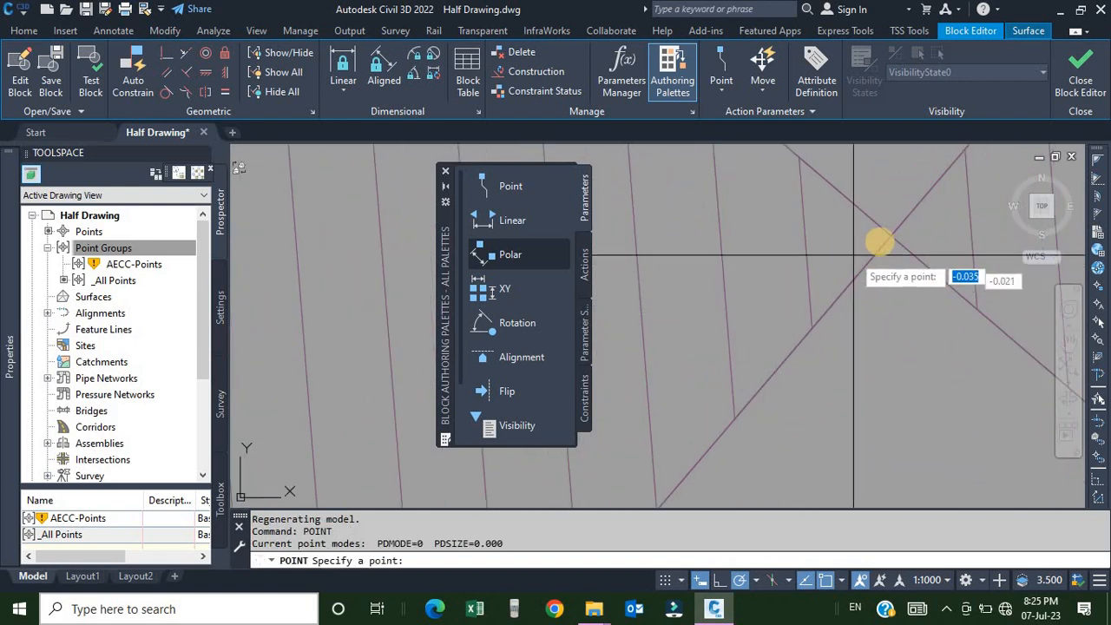
pyautogui.click(887, 235)
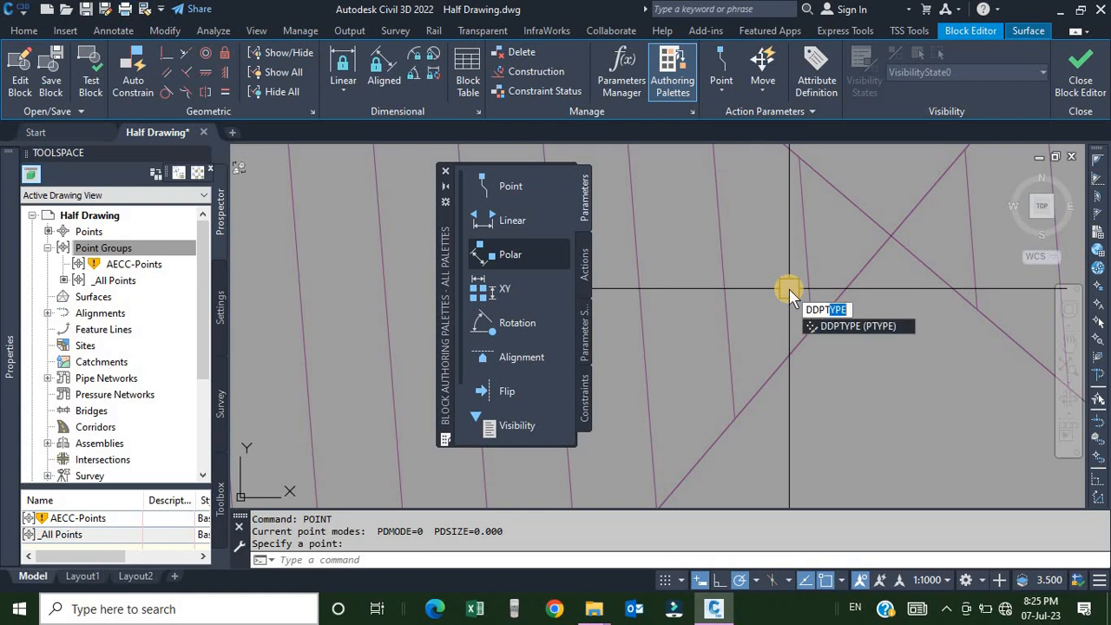
# Set the point style to the plus symbol, sized 5 units in absolute units.
pyautogui.press('Return')
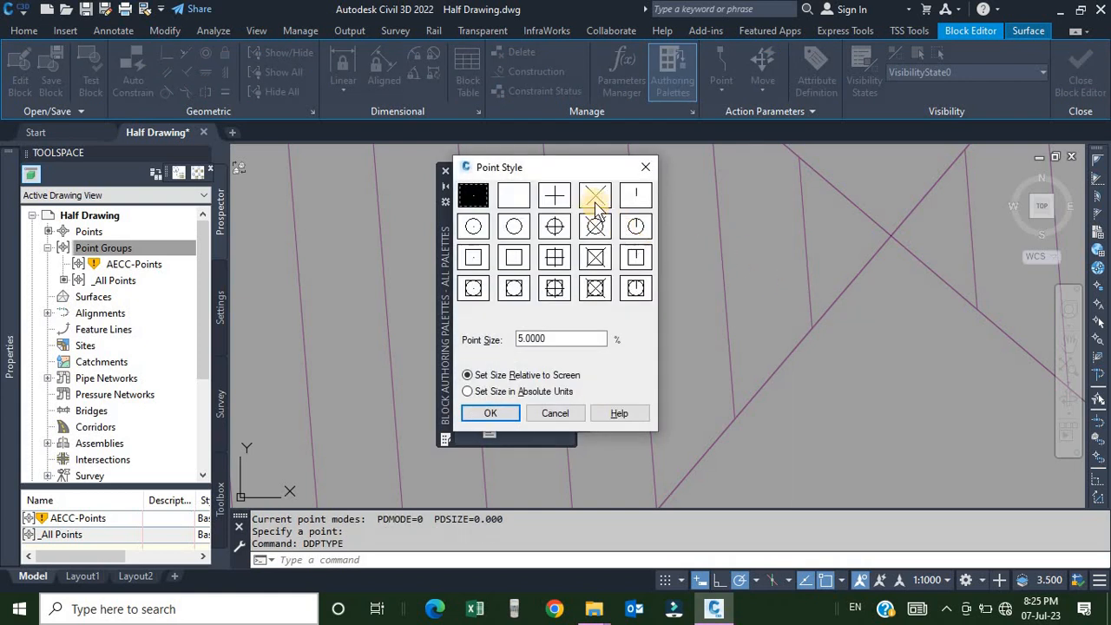
pyautogui.click(556, 201)
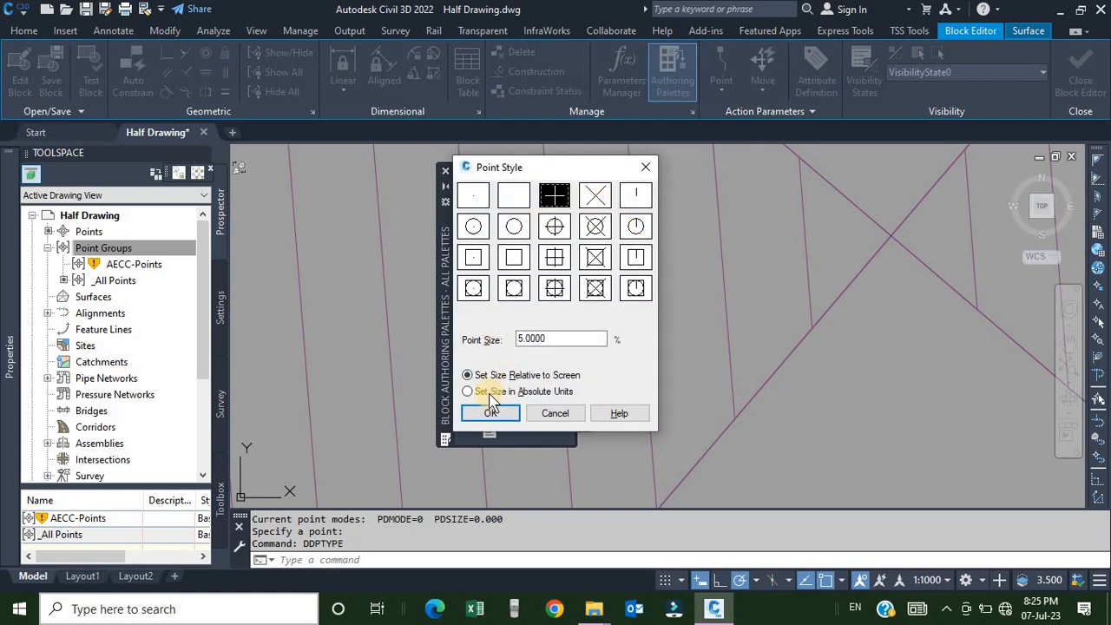
pyautogui.click(489, 392)
pyautogui.click(541, 340)
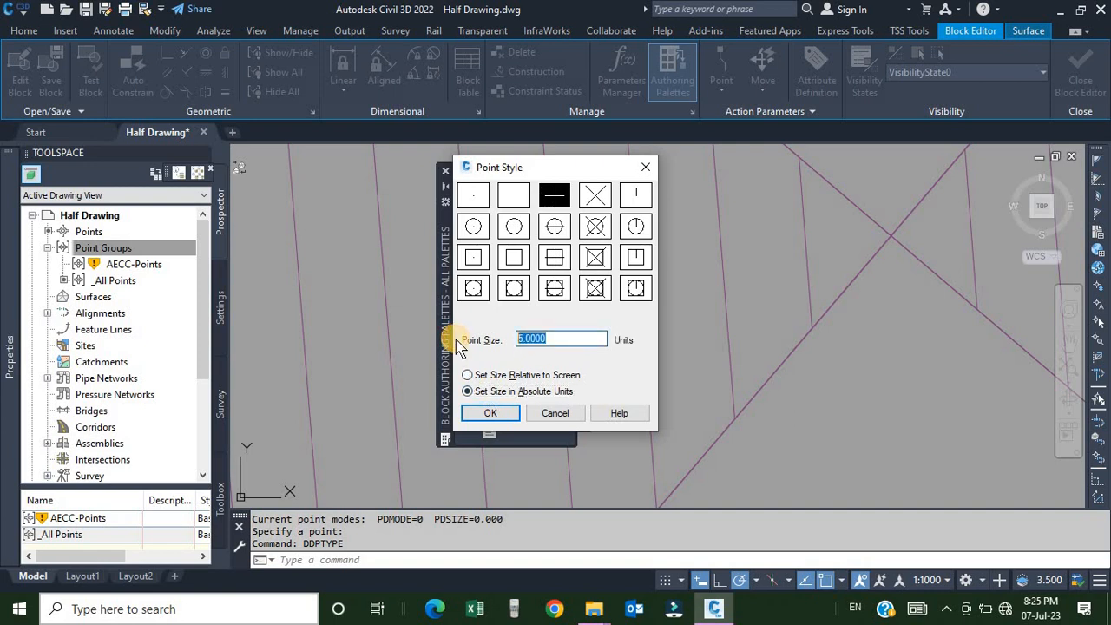
pyautogui.press('Return')
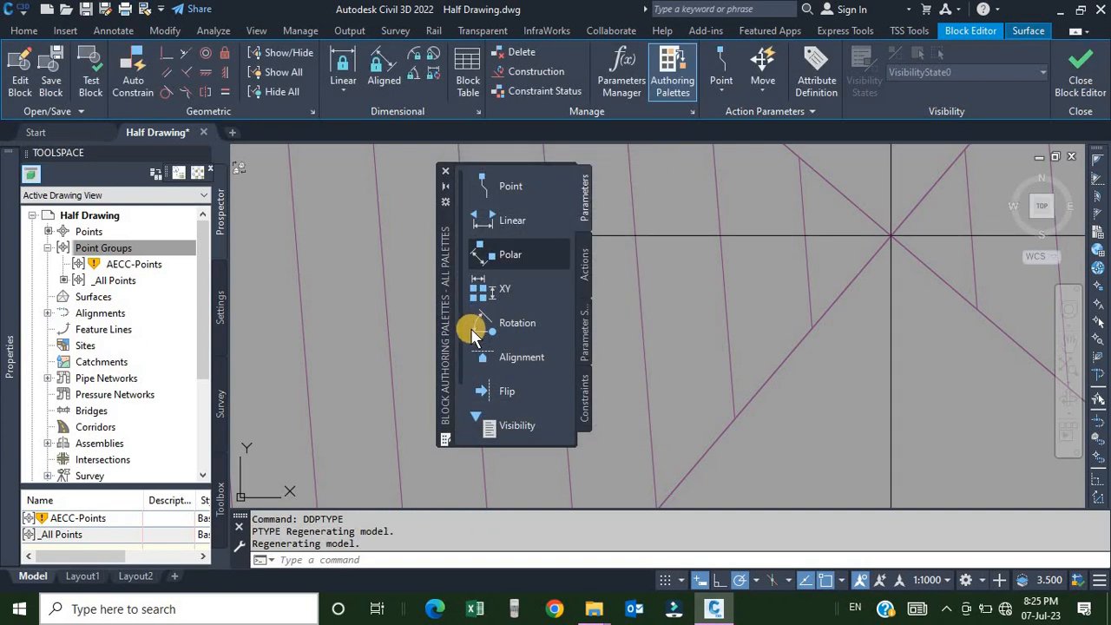
# Erase the circle and the right hatched wedge from the block.
pyautogui.scroll(-10, 806, 257)
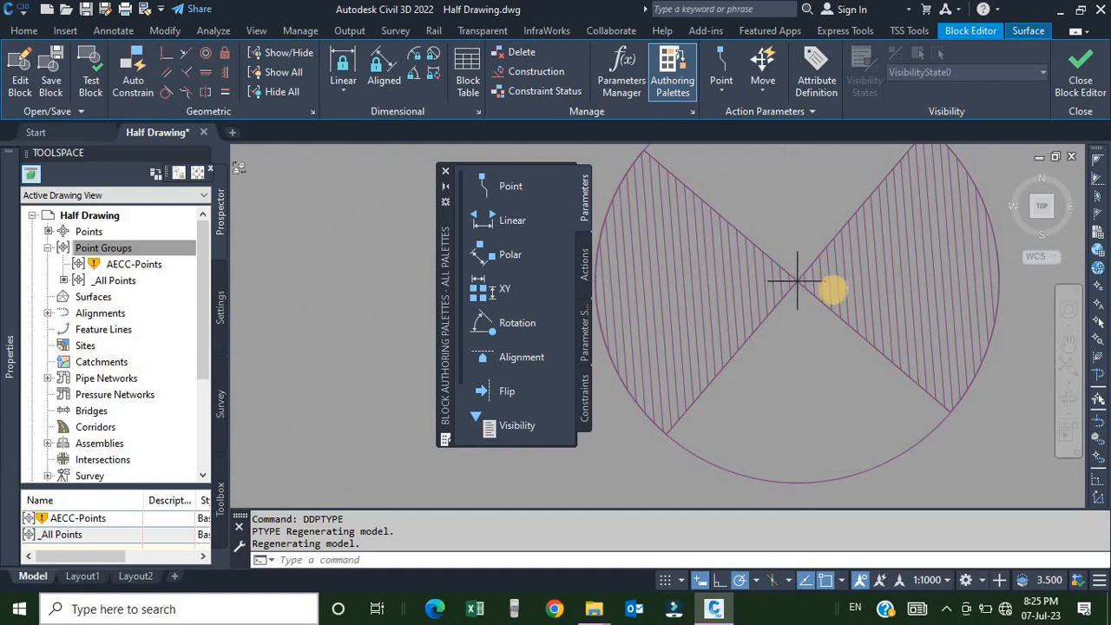
pyautogui.scroll(2, 799, 280)
pyautogui.moveTo(830, 288); pyautogui.dragTo(816, 283, button='middle')
pyautogui.scroll(-5, 816, 284)
pyautogui.click(907, 384)
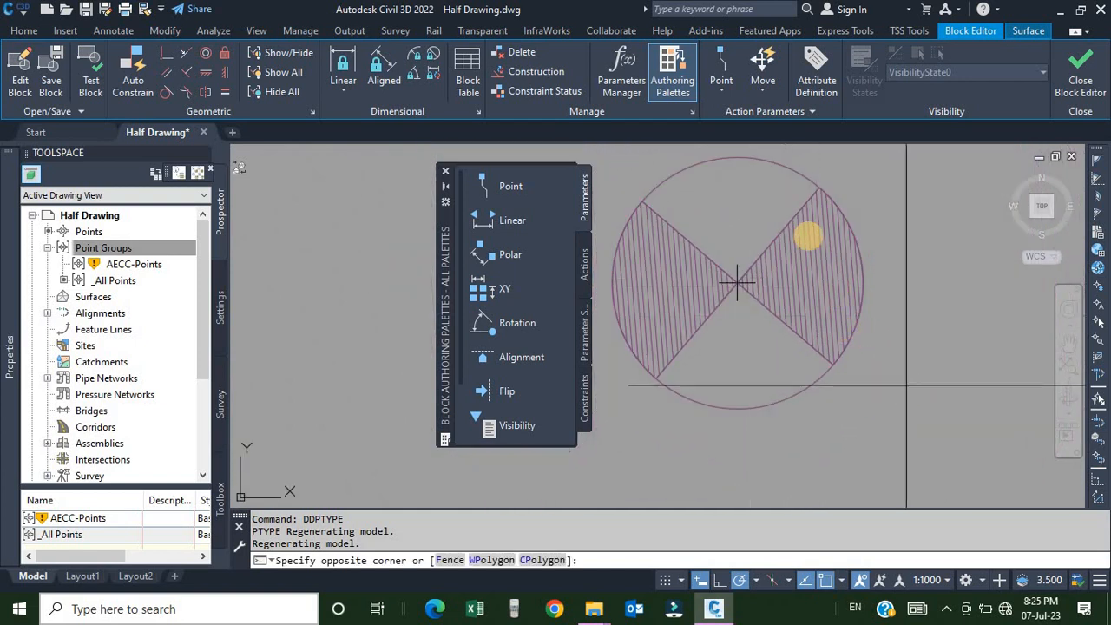
pyautogui.click(787, 203)
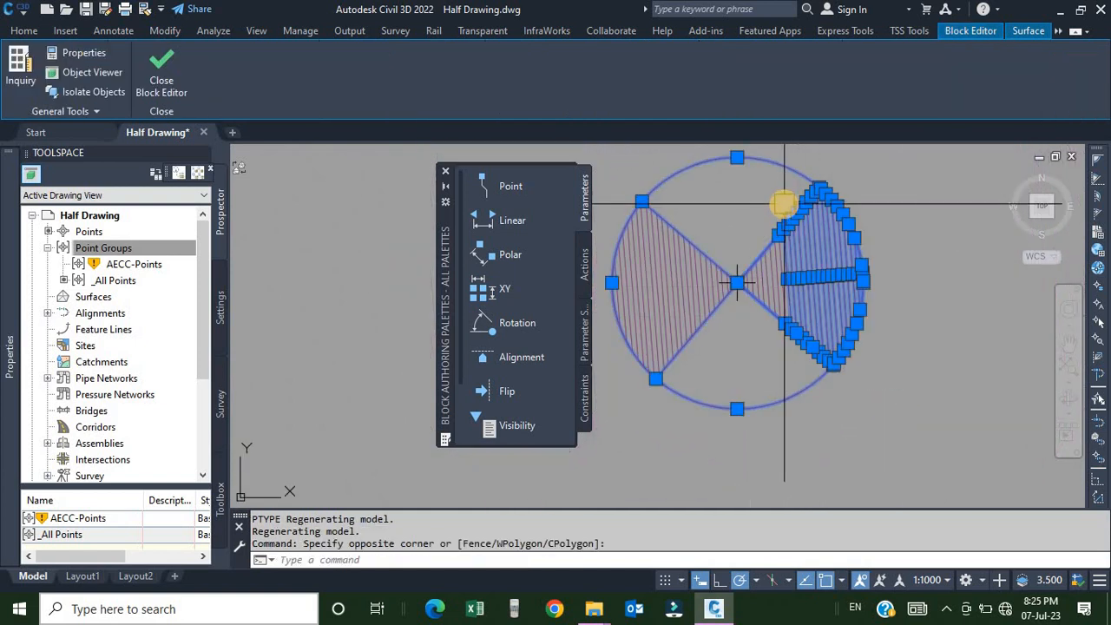
pyautogui.write('E')
pyautogui.press('Return')
# Erase the left hatch lines and crossing lines inside the block.
pyautogui.scroll(6, 765, 314)
pyautogui.click(938, 367)
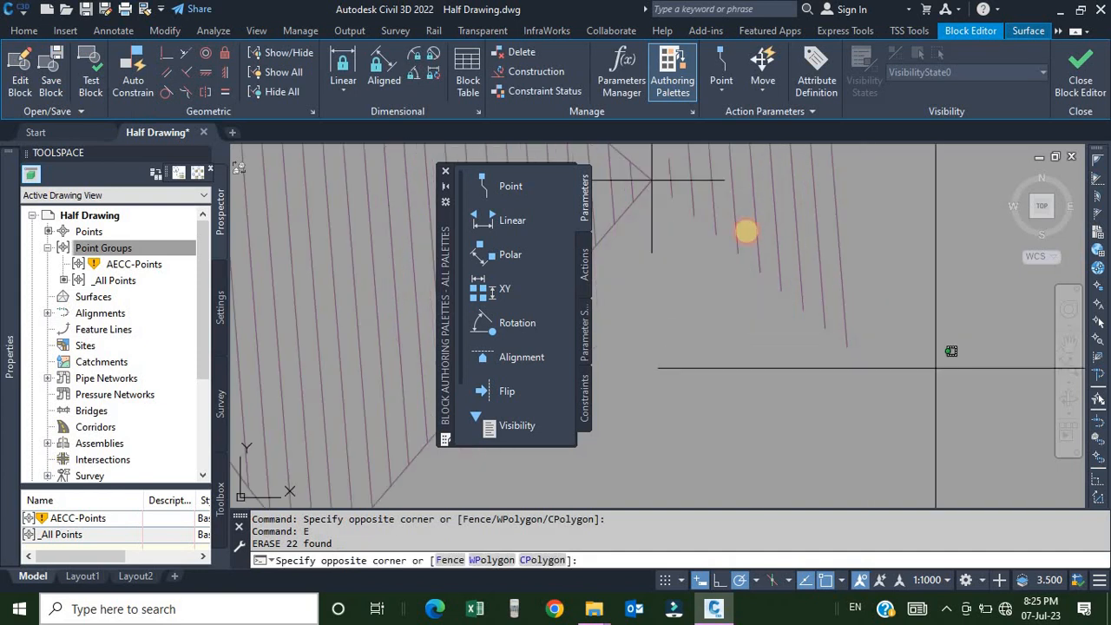
pyautogui.click(670, 191)
pyautogui.press('Delete')
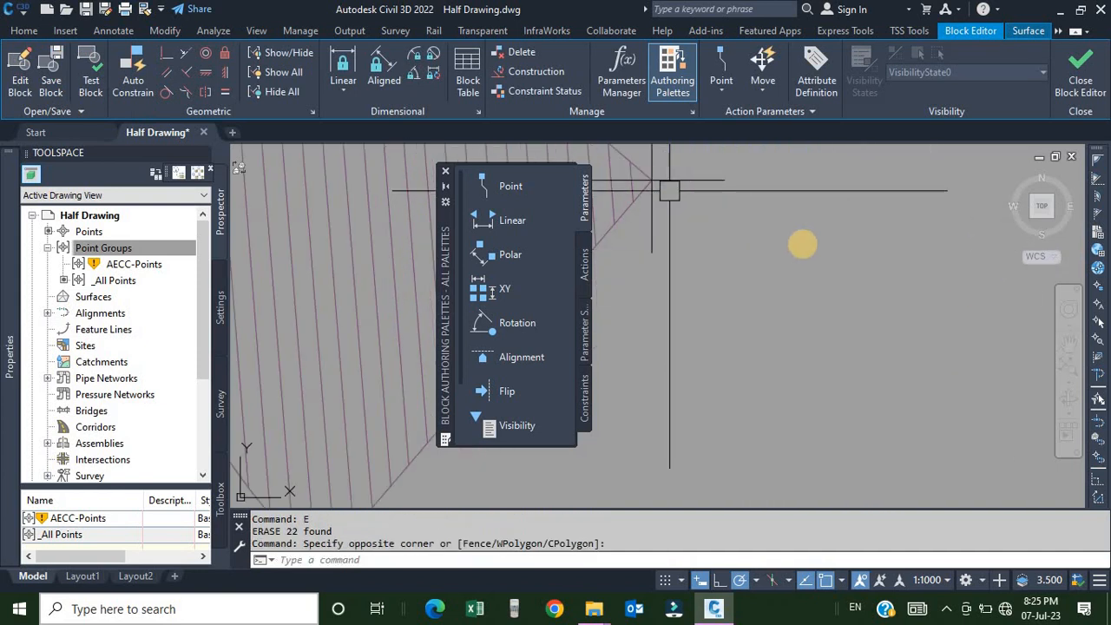
pyautogui.scroll(-3, 781, 273)
pyautogui.scroll(5, 787, 295)
pyautogui.click(729, 252)
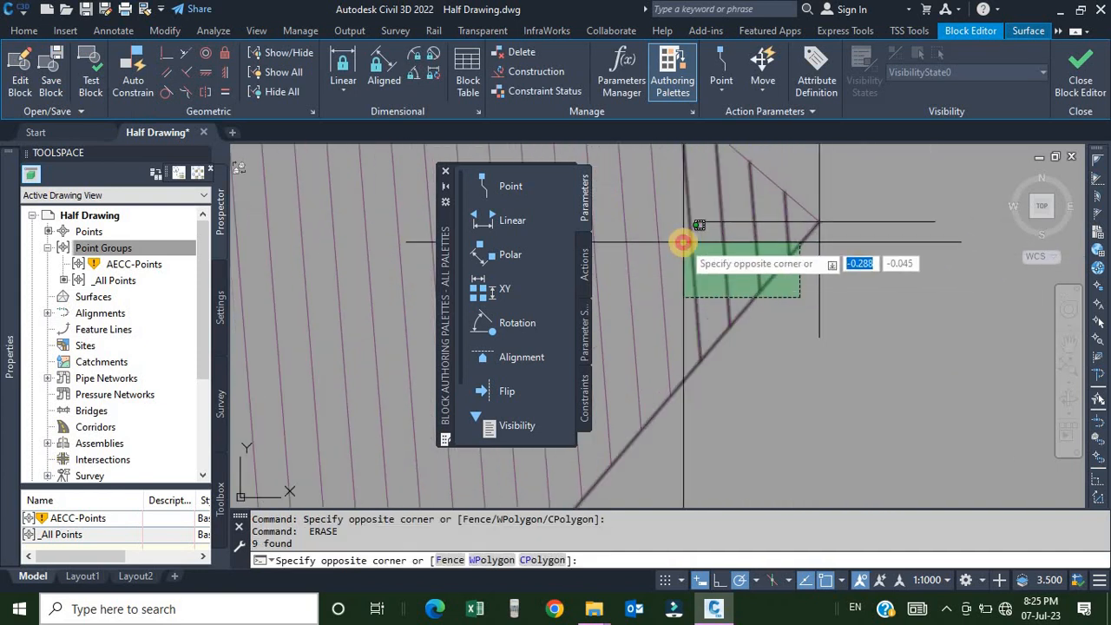
pyautogui.click(682, 240)
pyautogui.press('Delete')
# Erase the remaining hatch wedge and diagonal line, leaving only the point in the block.
pyautogui.scroll(-5, 731, 274)
pyautogui.moveTo(760, 318); pyautogui.dragTo(850, 342, button='middle')
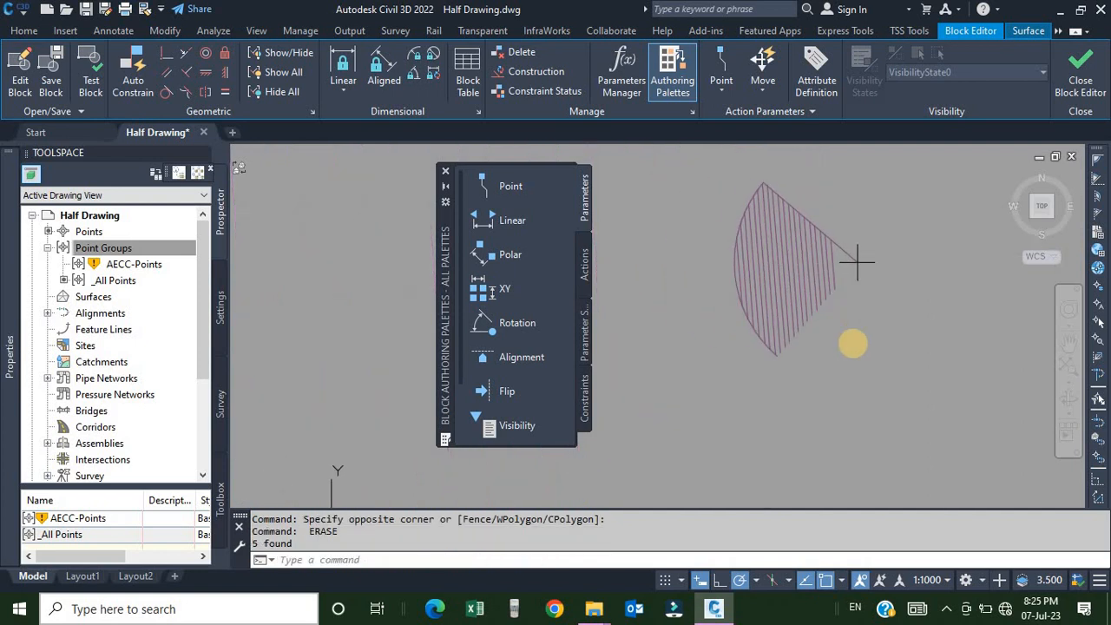
pyautogui.click(851, 362)
pyautogui.click(710, 280)
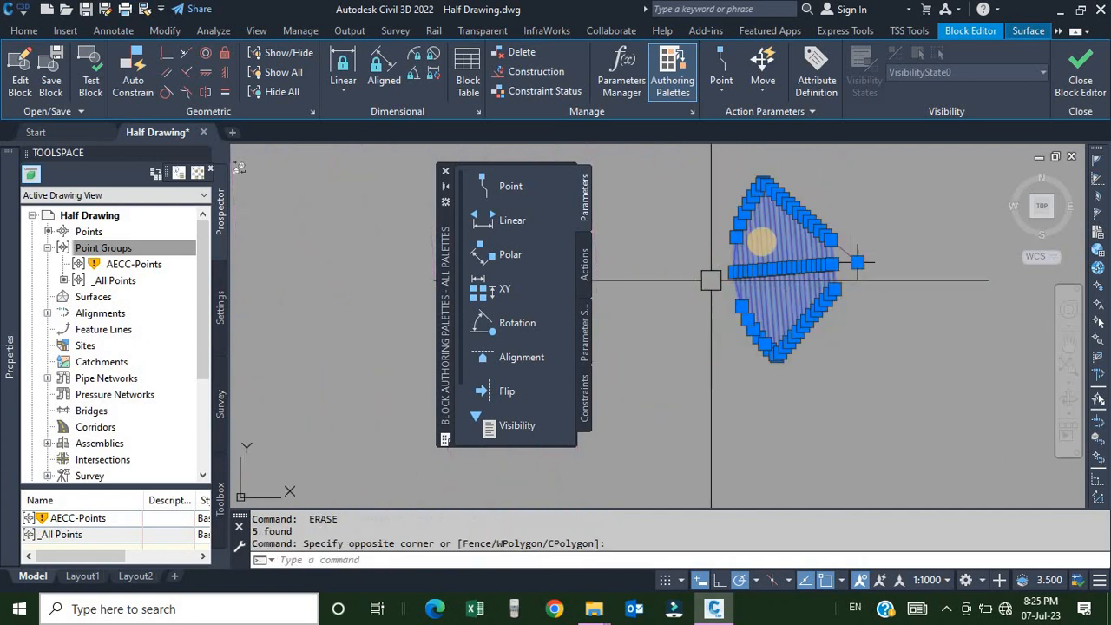
pyautogui.press('Delete')
pyautogui.click(818, 238)
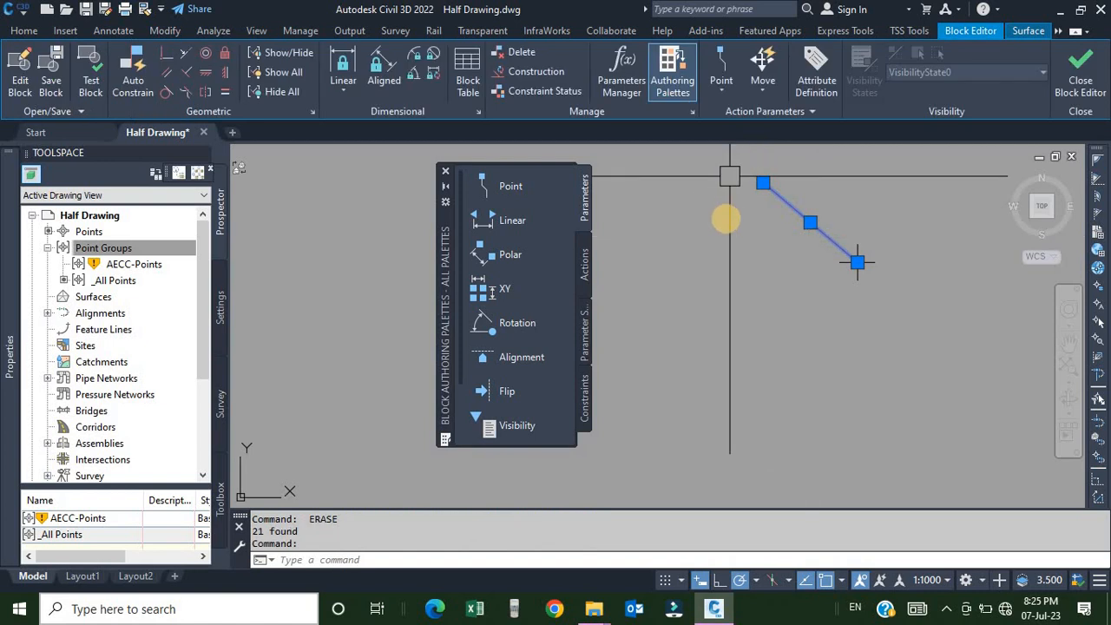
pyautogui.press('Delete')
pyautogui.scroll(-5, 858, 261)
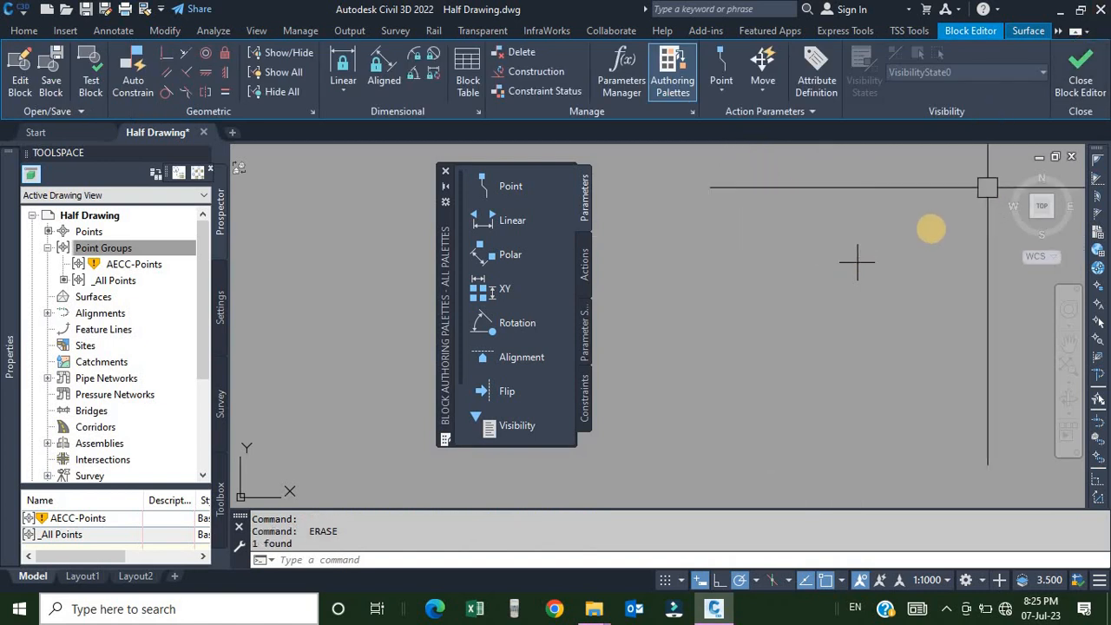
pyautogui.moveTo(813, 310); pyautogui.dragTo(820, 309, button='middle')
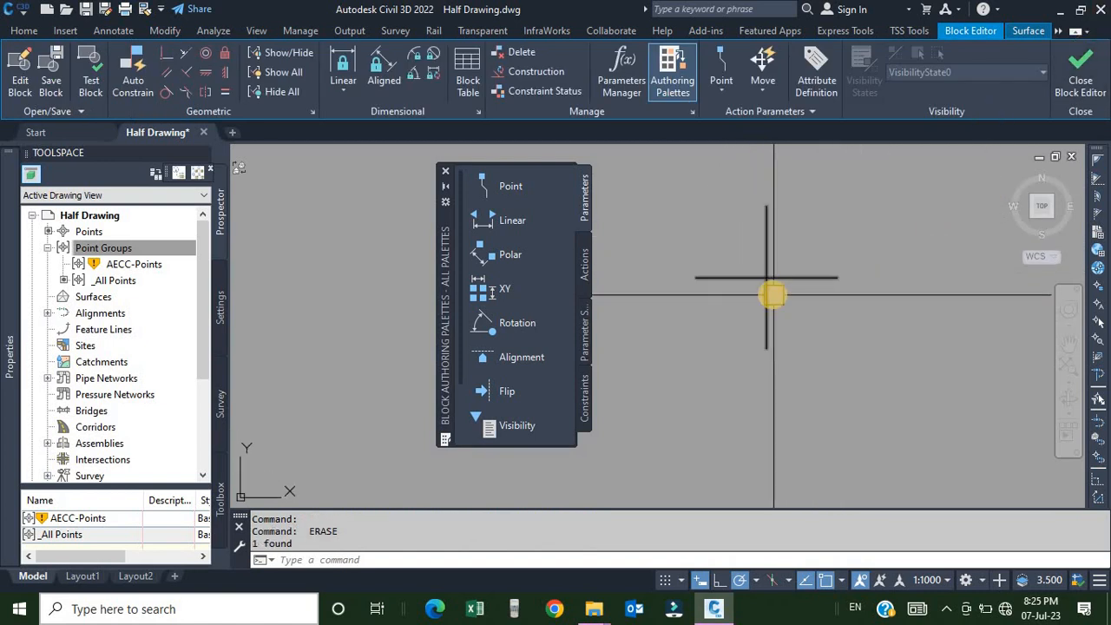
# Close the Block Editor, saving the changes to the block.
pyautogui.click(1080, 87)
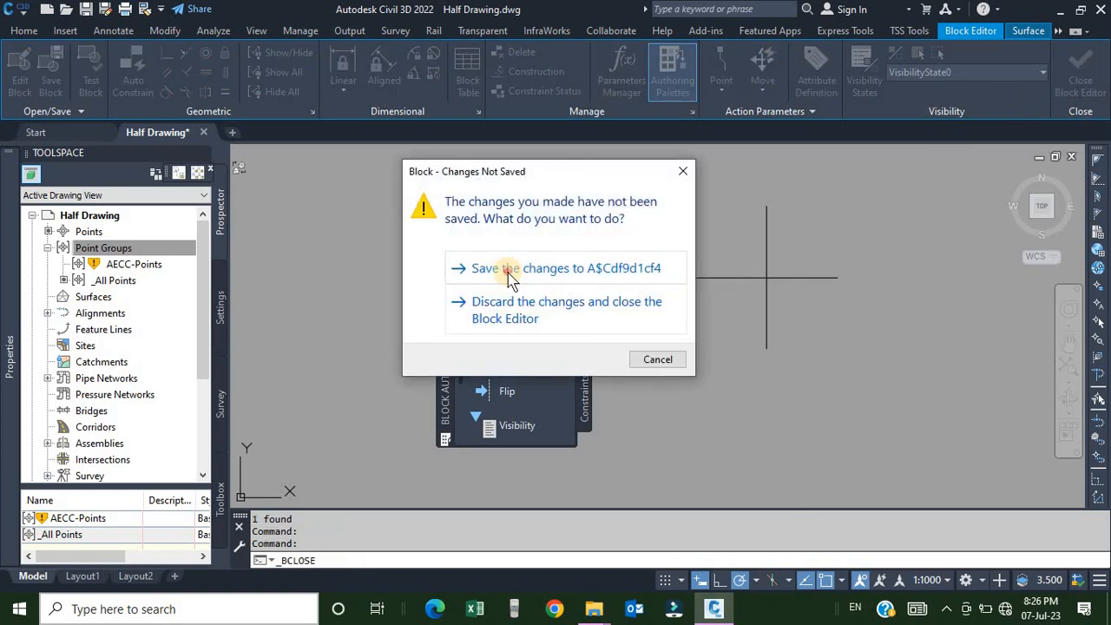
pyautogui.click(510, 276)
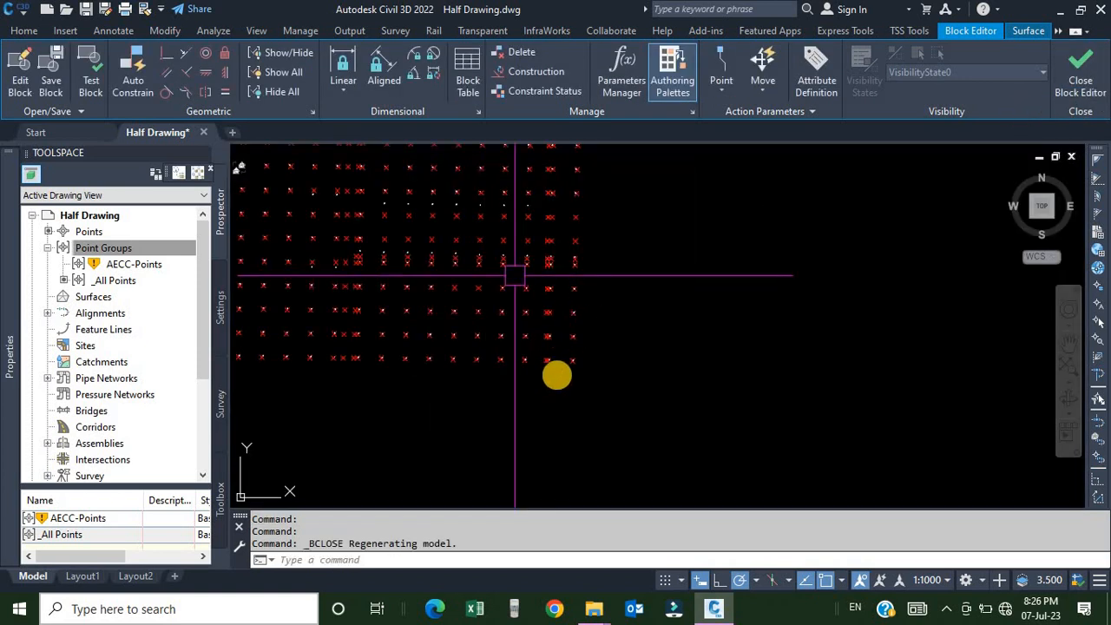
# Erase the updated point symbol block and undo the erase.
pyautogui.scroll(10, 619, 317)
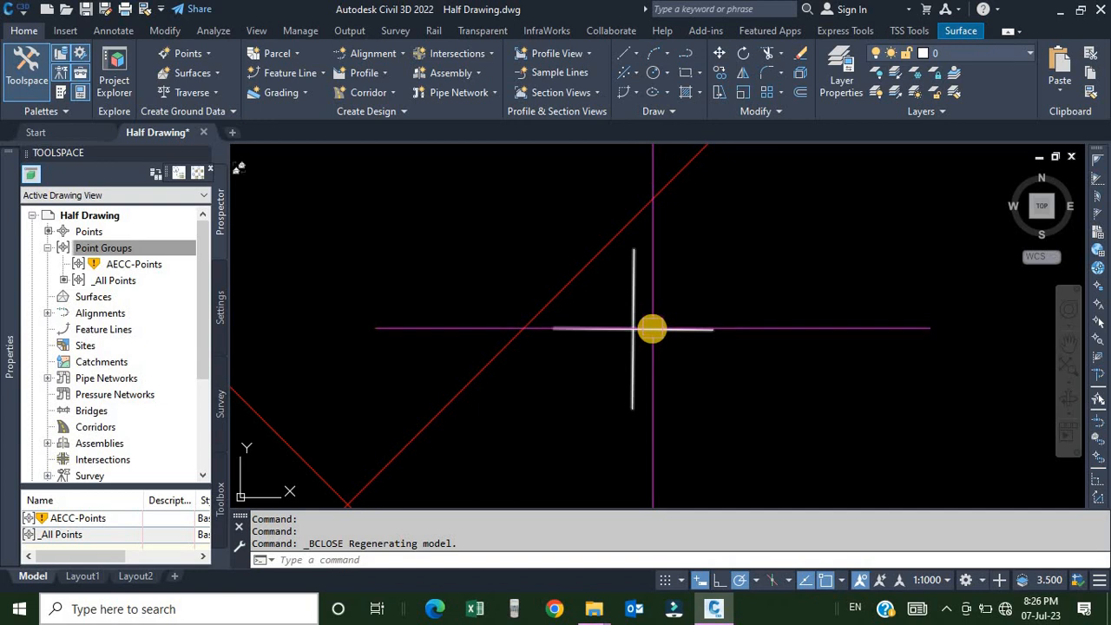
pyautogui.click(651, 329)
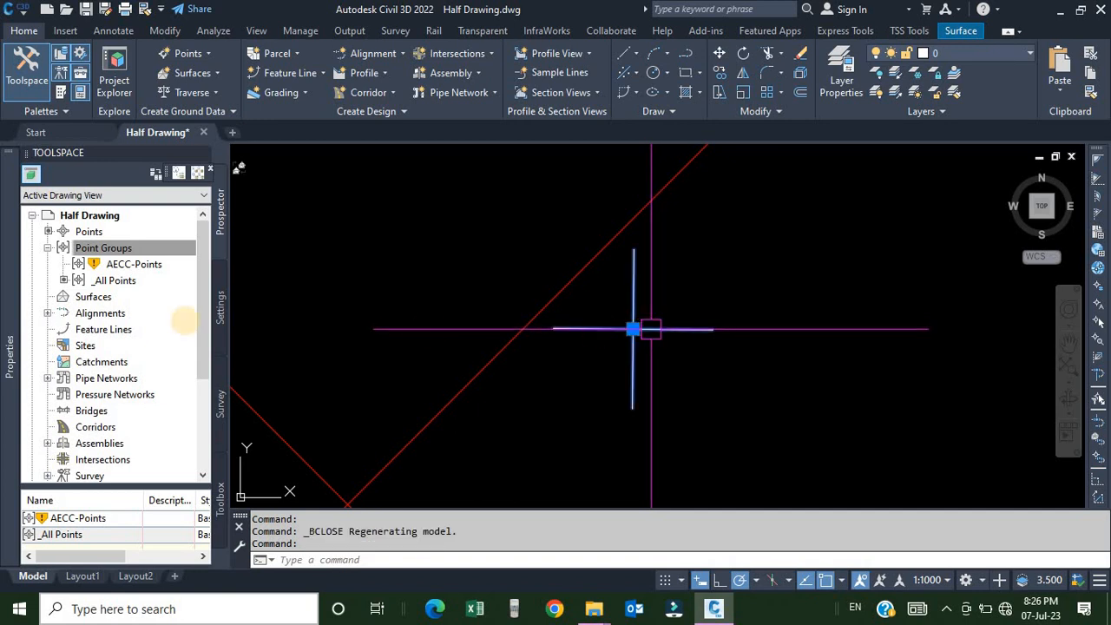
pyautogui.moveTo(4, 247)
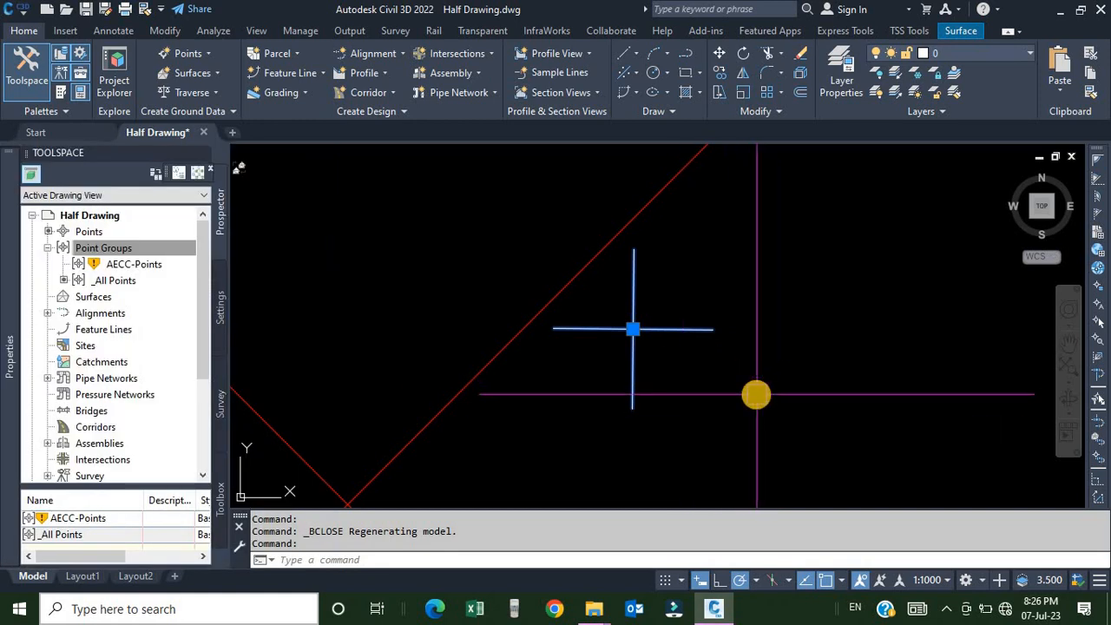
pyautogui.press('Return')
pyautogui.moveTo(756, 394); pyautogui.dragTo(703, 378, button='middle')
pyautogui.scroll(-8, 703, 377)
pyautogui.press('Escape')
pyautogui.scroll(12, 704, 379)
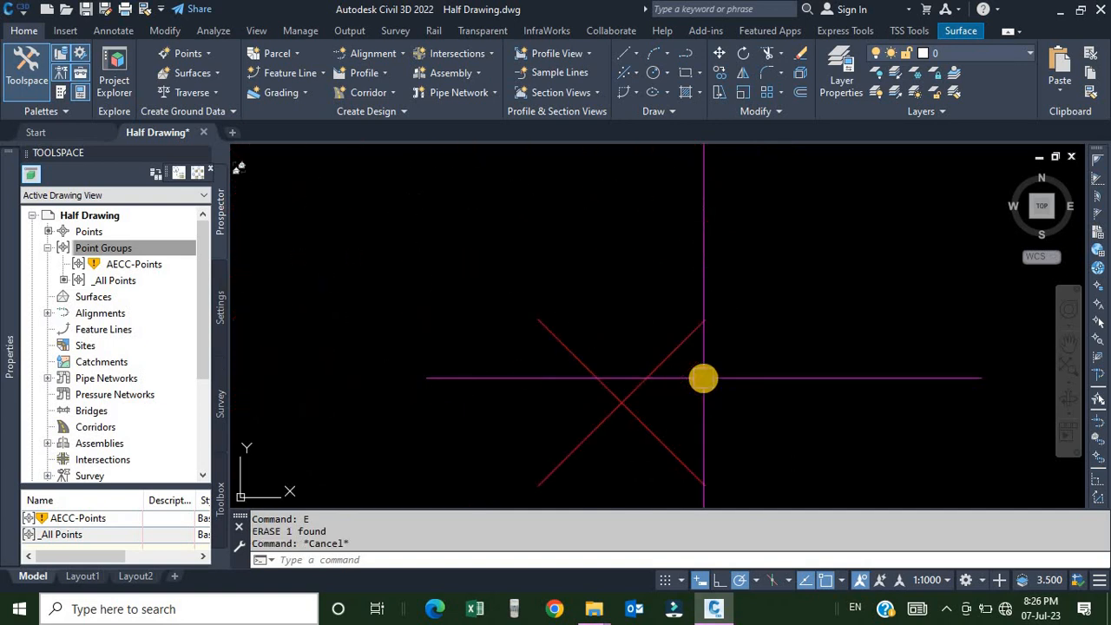
pyautogui.hotkey('ctrl', 'z')
pyautogui.hotkey('ctrl', 'z')
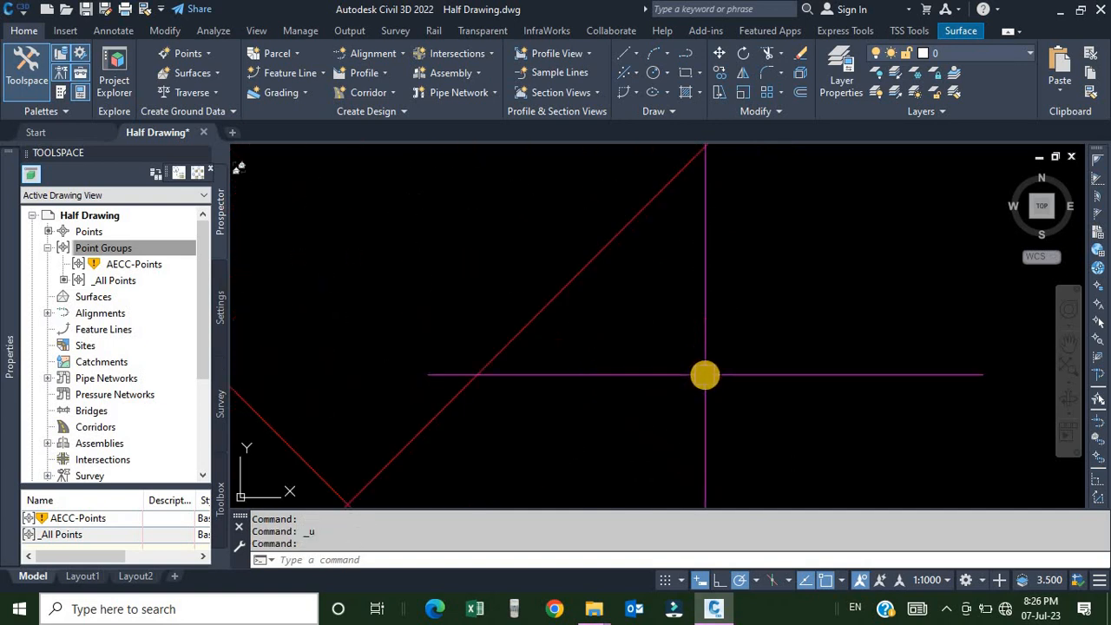
# Erase a single point object in the drawing and undo the erase.
pyautogui.moveTo(394, 436); pyautogui.dragTo(900, 367, button='middle')
pyautogui.scroll(-4, 897, 367)
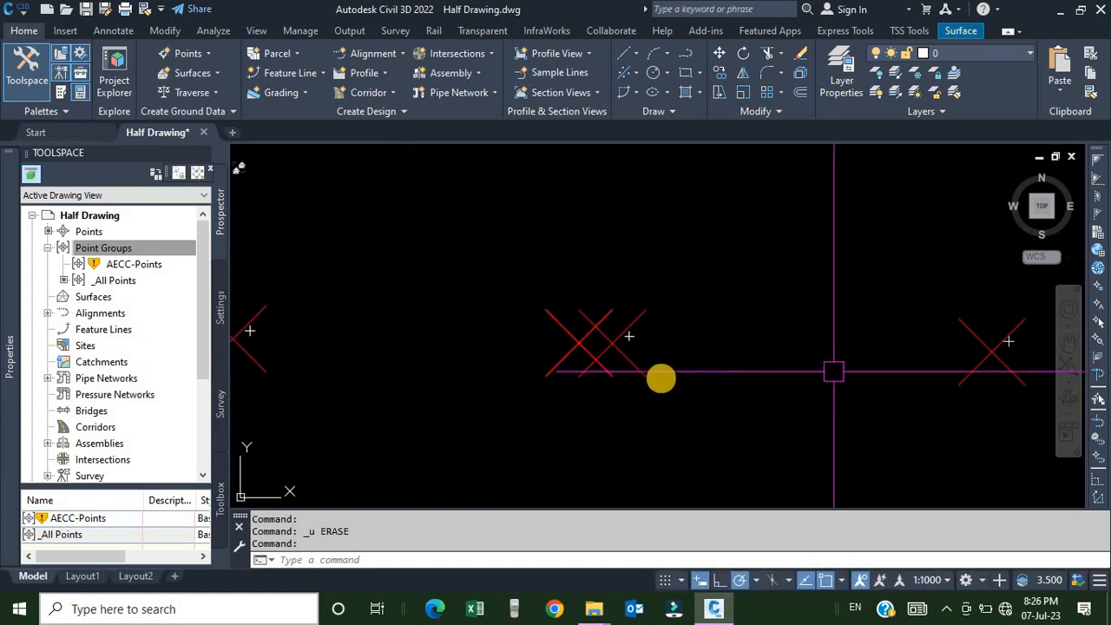
pyautogui.scroll(6, 694, 304)
pyautogui.scroll(5, 519, 426)
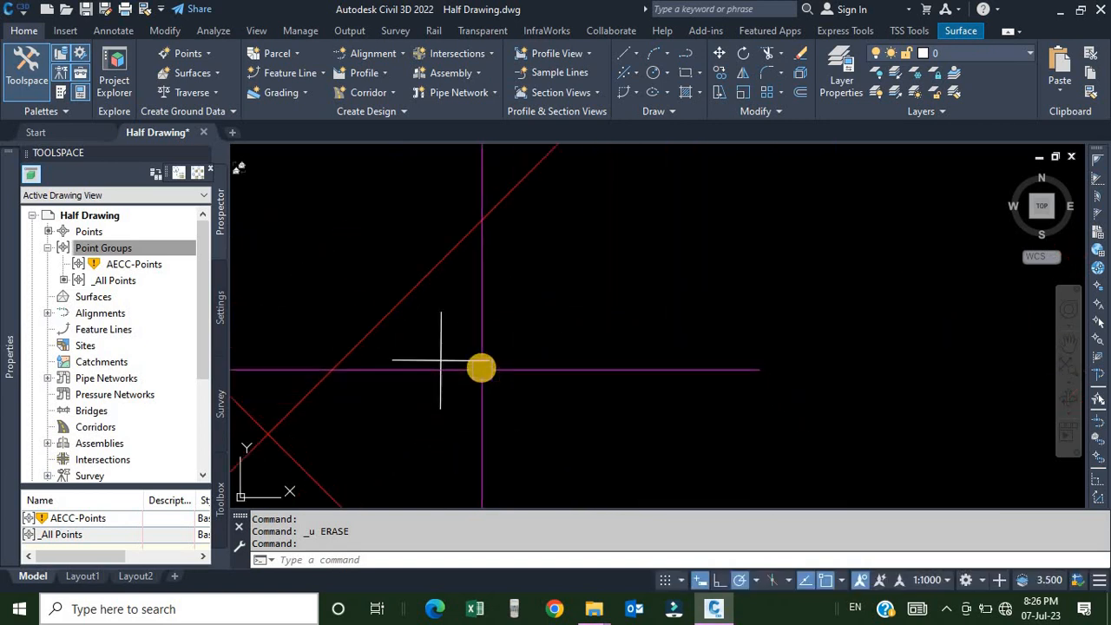
pyautogui.click(477, 361)
pyautogui.write('e')
pyautogui.press('Return')
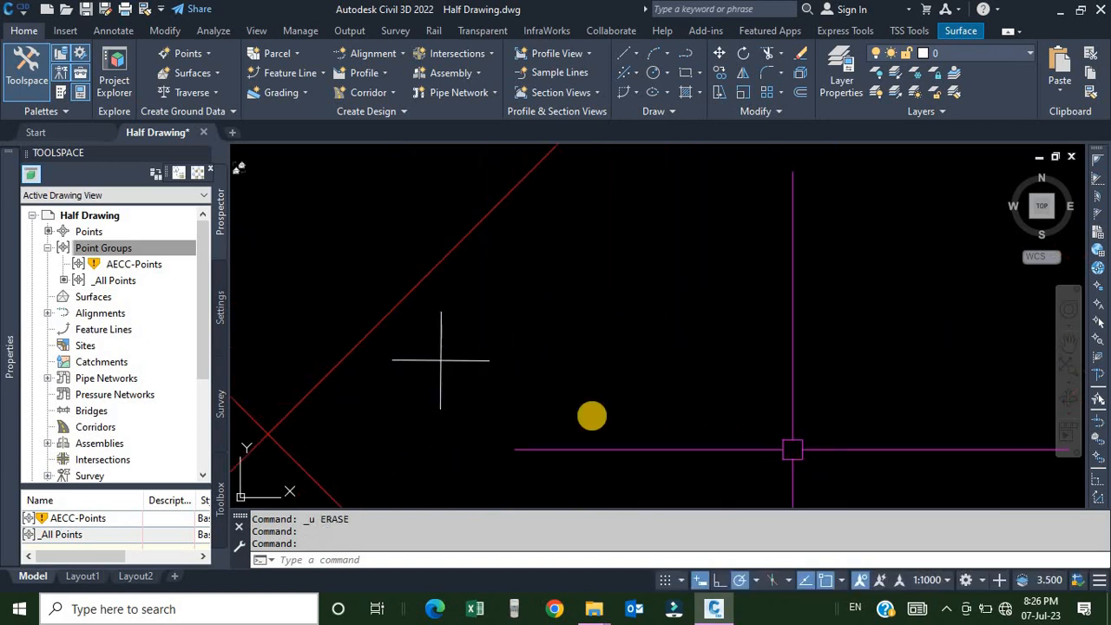
pyautogui.scroll(-3, 444, 371)
pyautogui.scroll(6, 436, 354)
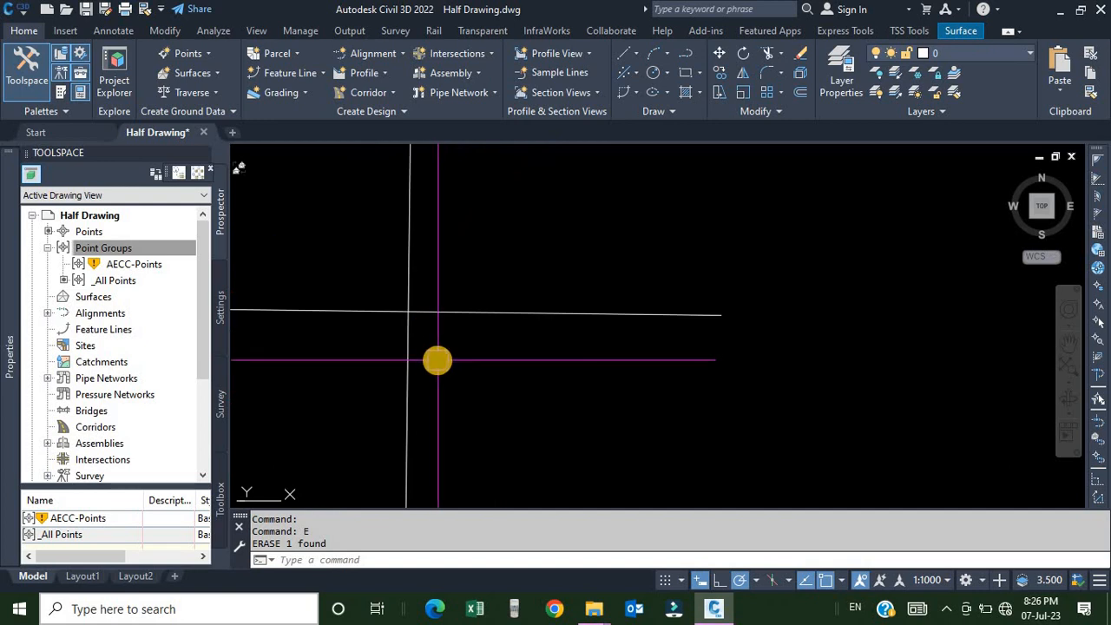
pyautogui.scroll(-4, 437, 361)
pyautogui.scroll(-3, 663, 366)
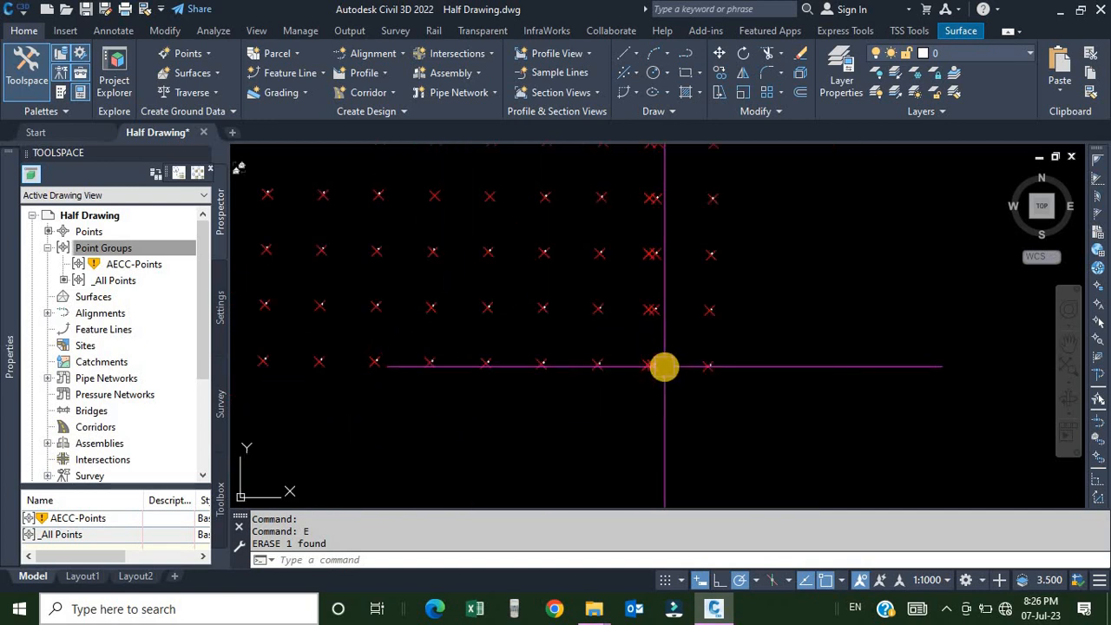
pyautogui.hotkey('ctrl', 'z')
# Select one point symbol block, select all similar blocks, and explode them.
pyautogui.scroll(-4, 651, 361)
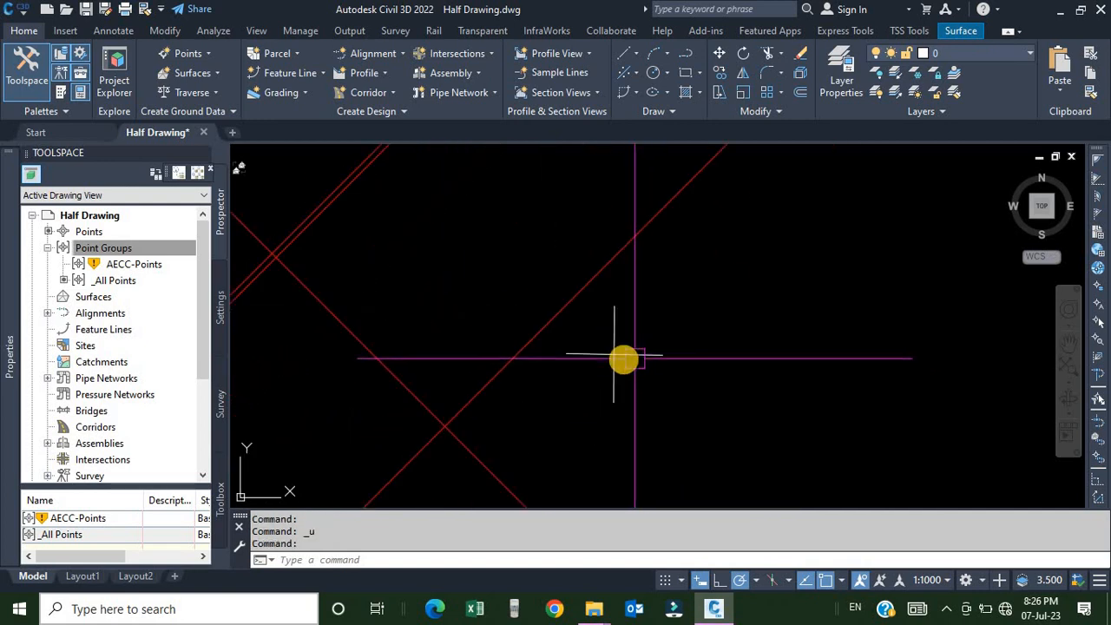
pyautogui.scroll(4, 622, 358)
pyautogui.scroll(-5, 625, 359)
pyautogui.moveTo(545, 361); pyautogui.dragTo(647, 353, button='middle')
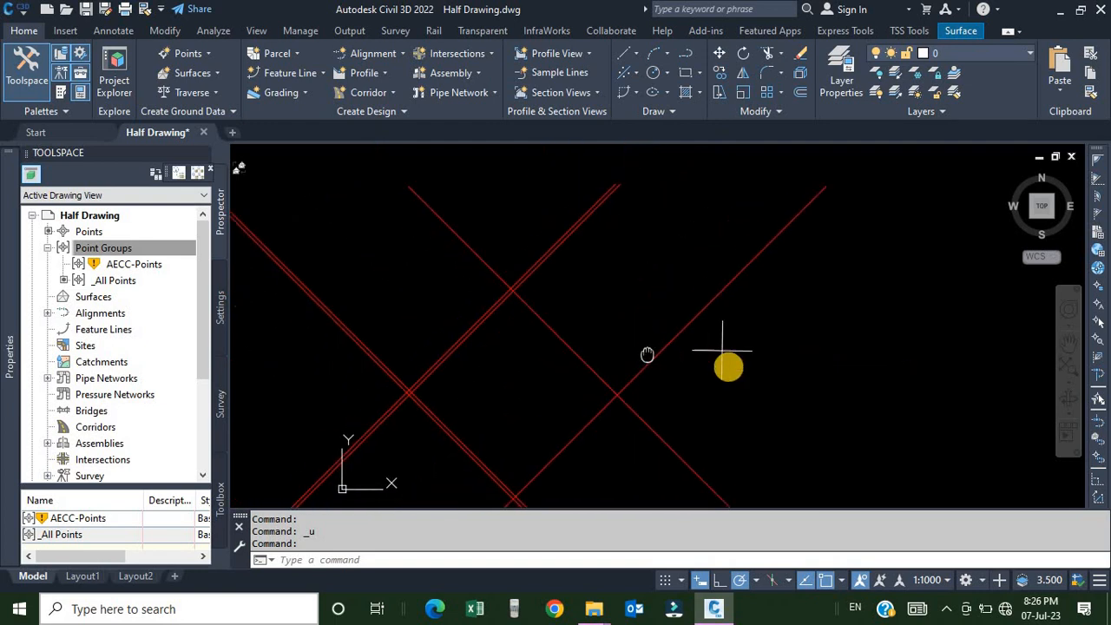
pyautogui.click(728, 377)
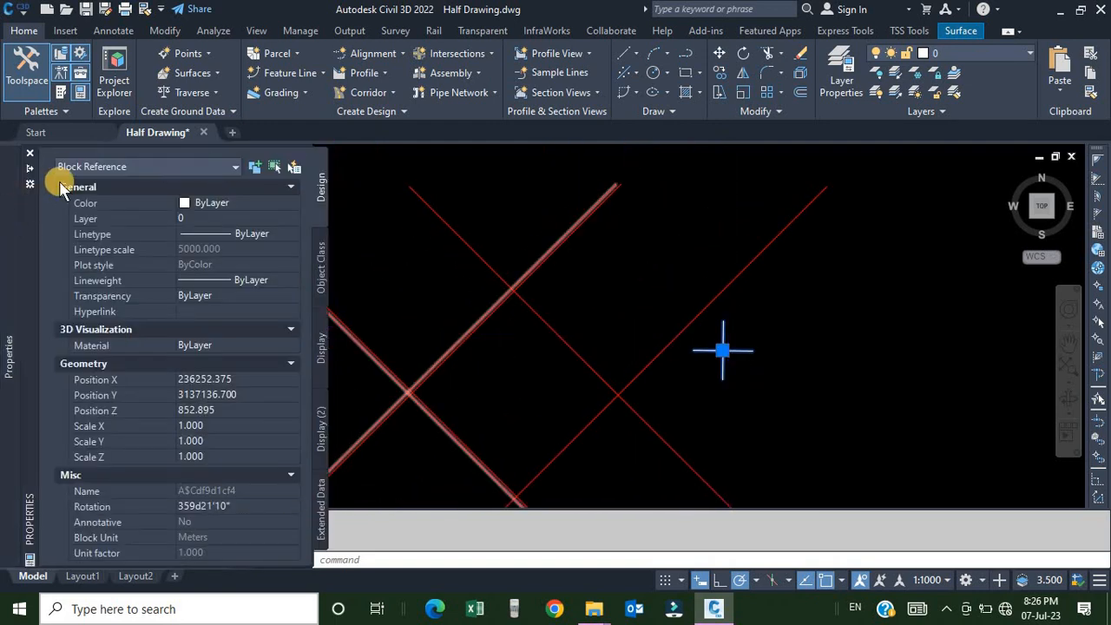
pyautogui.scroll(-12, 760, 388)
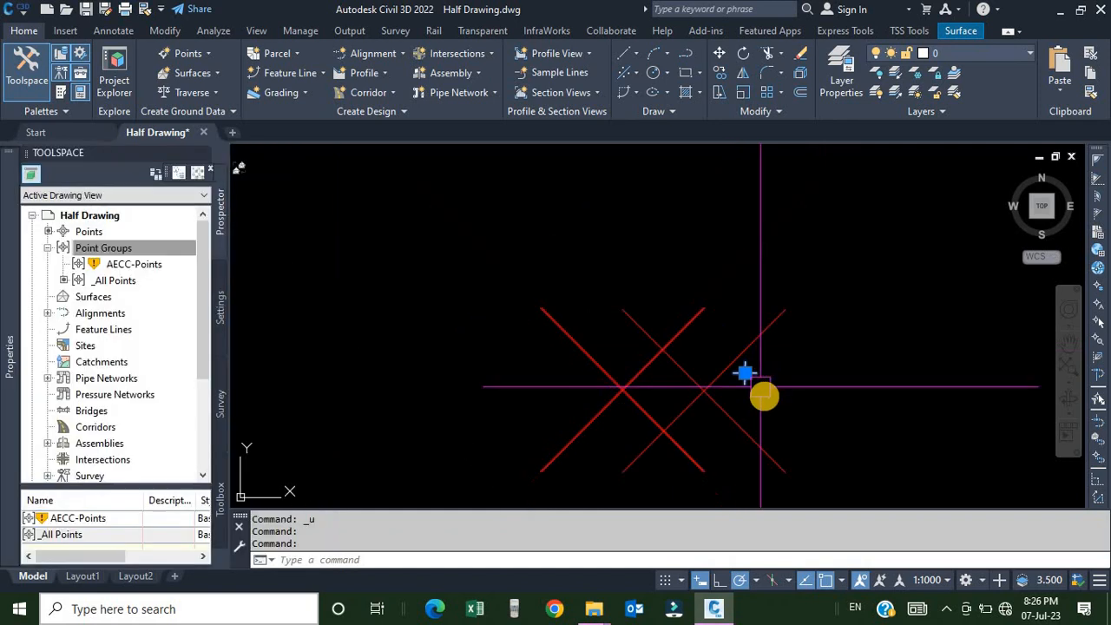
pyautogui.rightClick(854, 233)
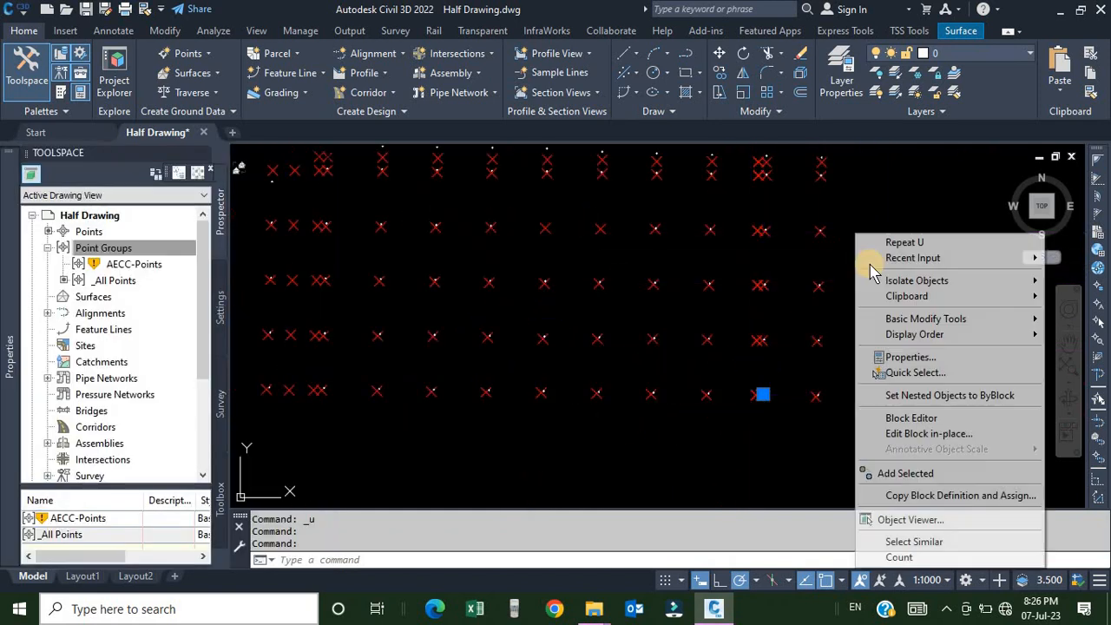
pyautogui.click(912, 541)
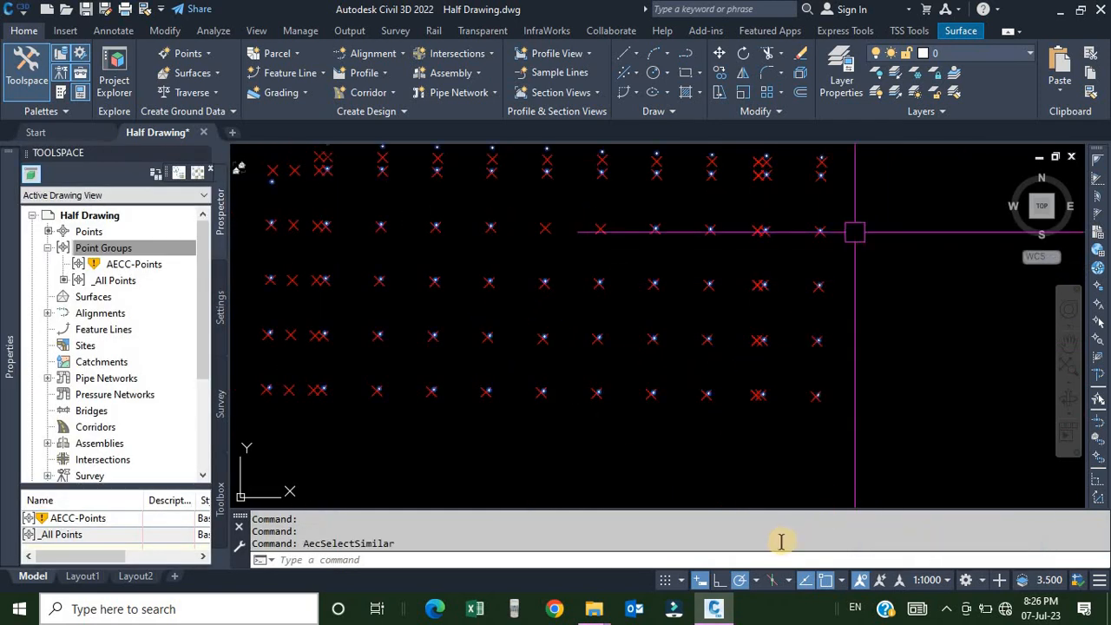
pyautogui.scroll(-10, 772, 373)
pyautogui.moveTo(813, 310); pyautogui.dragTo(781, 339, button='middle')
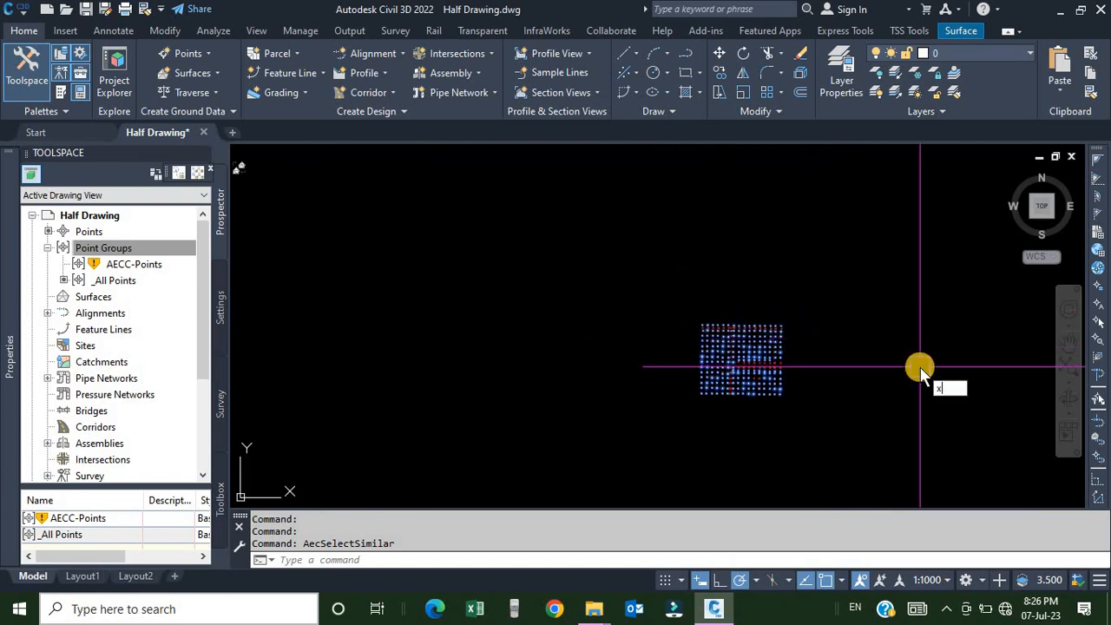
pyautogui.press('Return')
# Inspect the properties of one of the exploded point objects.
pyautogui.scroll(2, 759, 403)
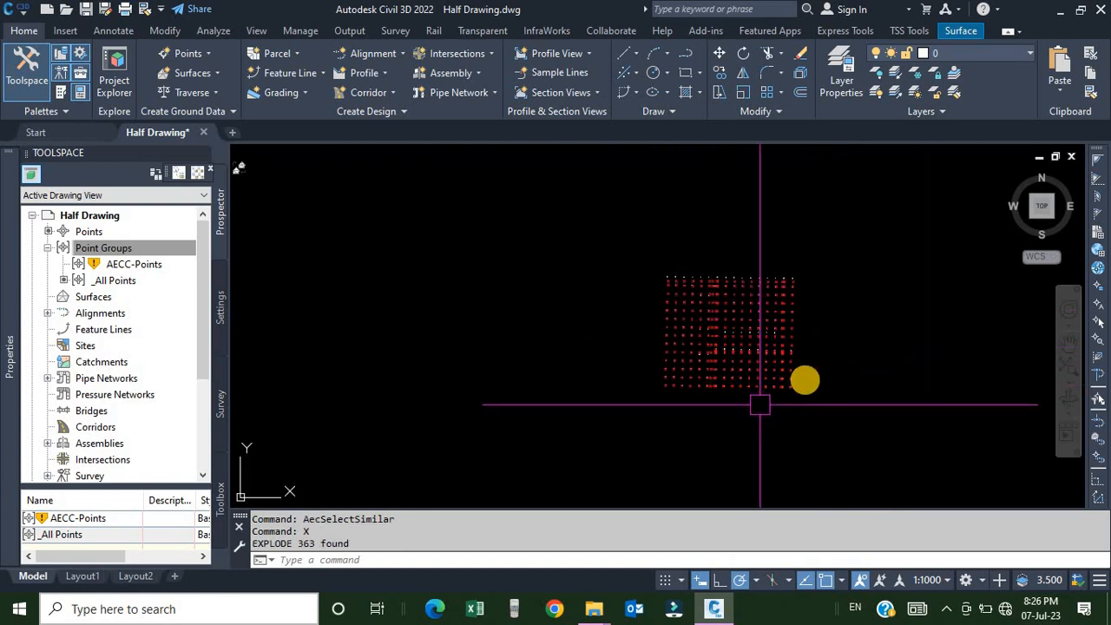
pyautogui.scroll(8, 759, 404)
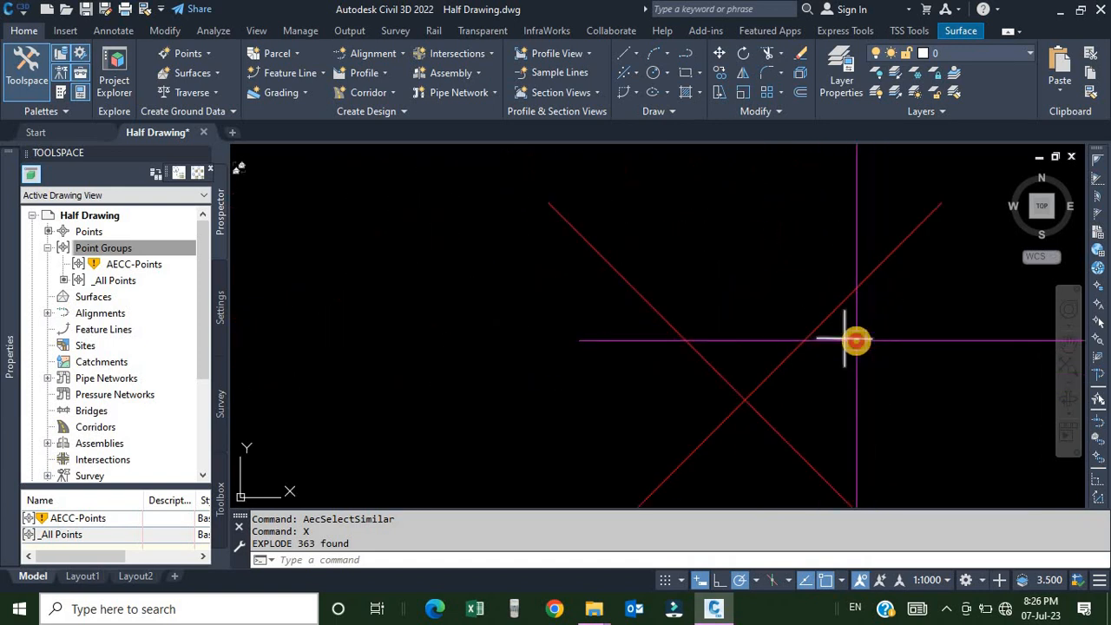
pyautogui.hotkey('ctrl', '1')
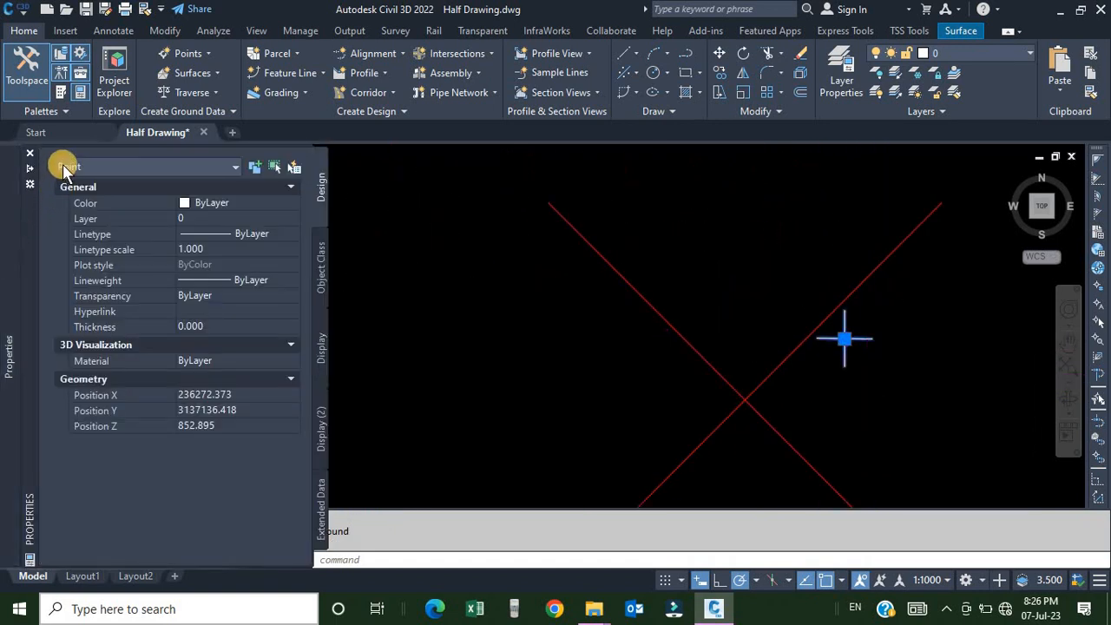
pyautogui.press('Escape')
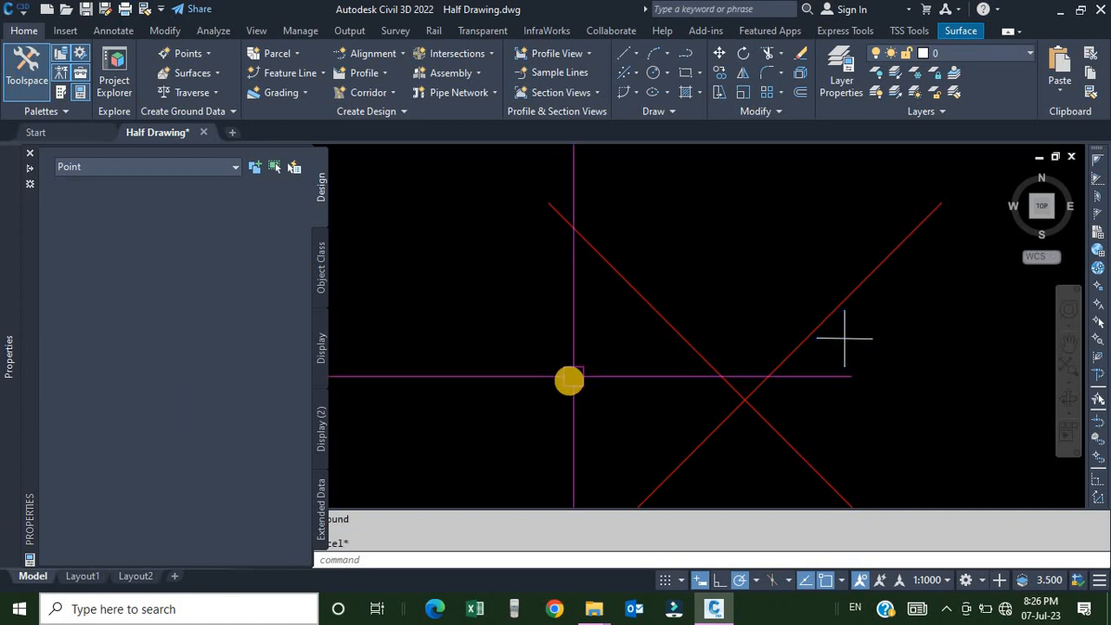
pyautogui.hotkey('ctrl', '1')
pyautogui.scroll(-6, 466, 364)
pyautogui.scroll(5, 486, 386)
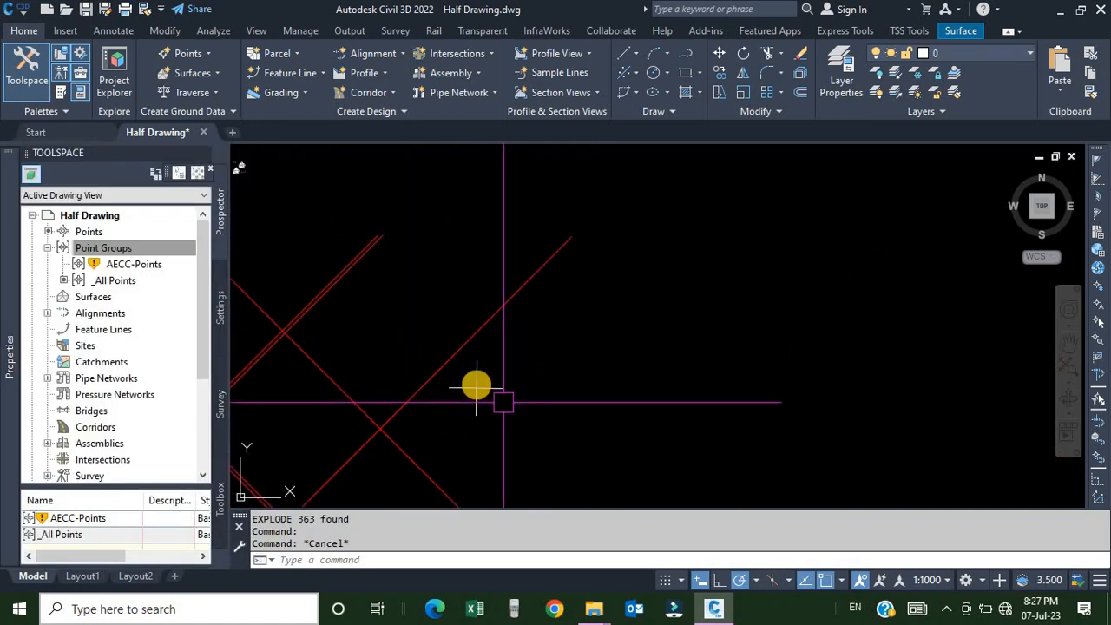
# Select one of the exploded point objects and erase it.
pyautogui.click(492, 389)
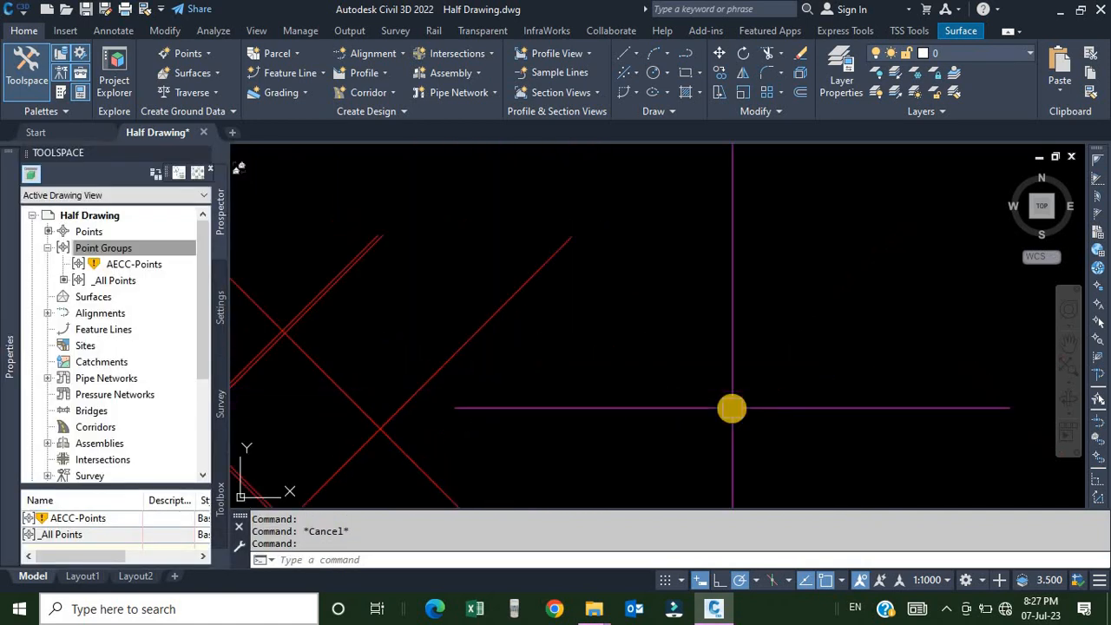
pyautogui.scroll(-8, 733, 408)
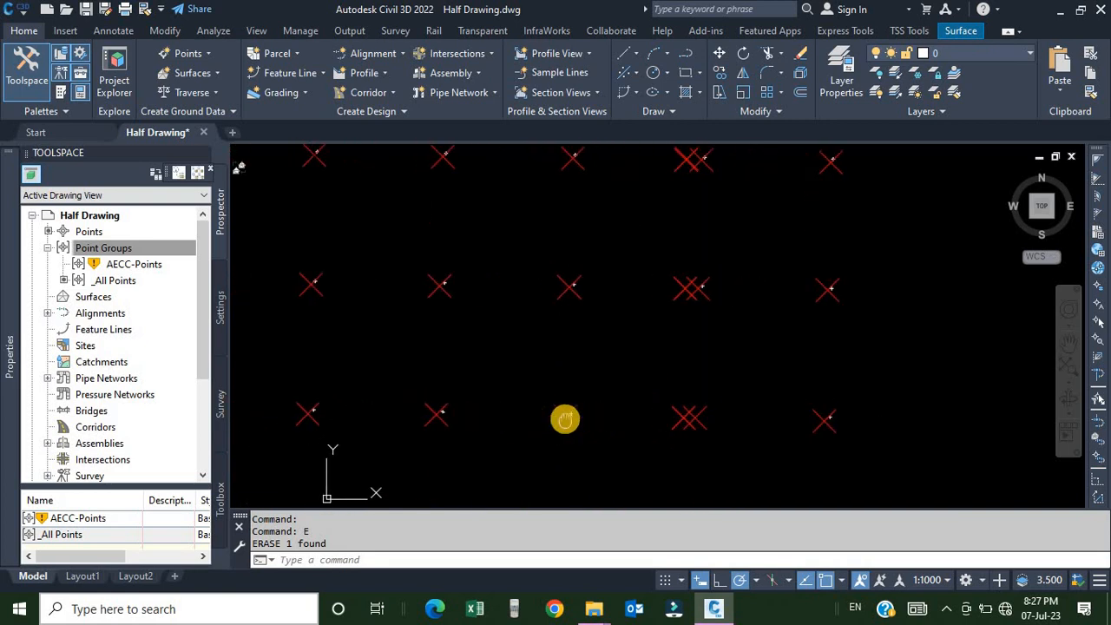
pyautogui.moveTo(653, 419); pyautogui.dragTo(567, 419, button='middle')
pyautogui.scroll(5, 567, 419)
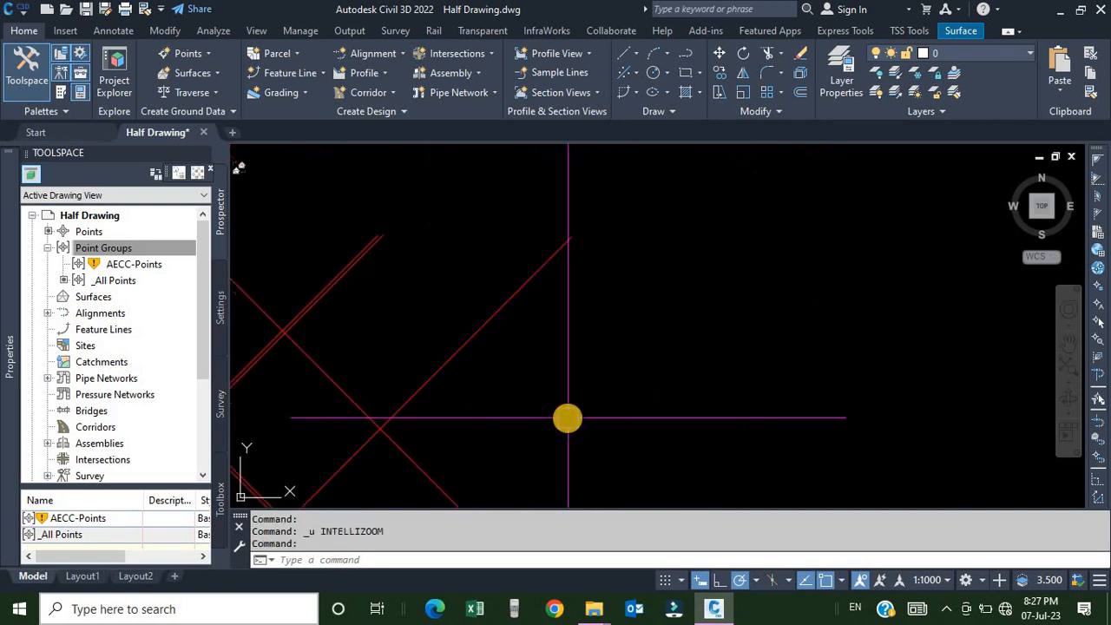
pyautogui.scroll(-6, 568, 418)
pyautogui.moveTo(390, 434); pyautogui.dragTo(875, 385, button='middle')
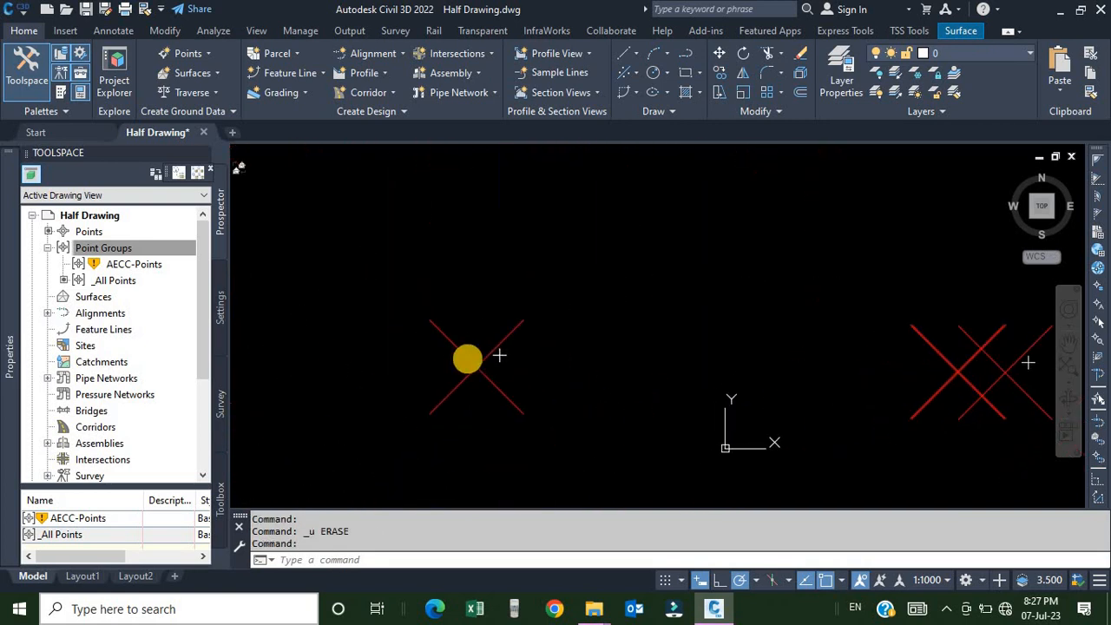
pyautogui.scroll(2, 478, 355)
pyautogui.scroll(4, 527, 357)
pyautogui.click(516, 363)
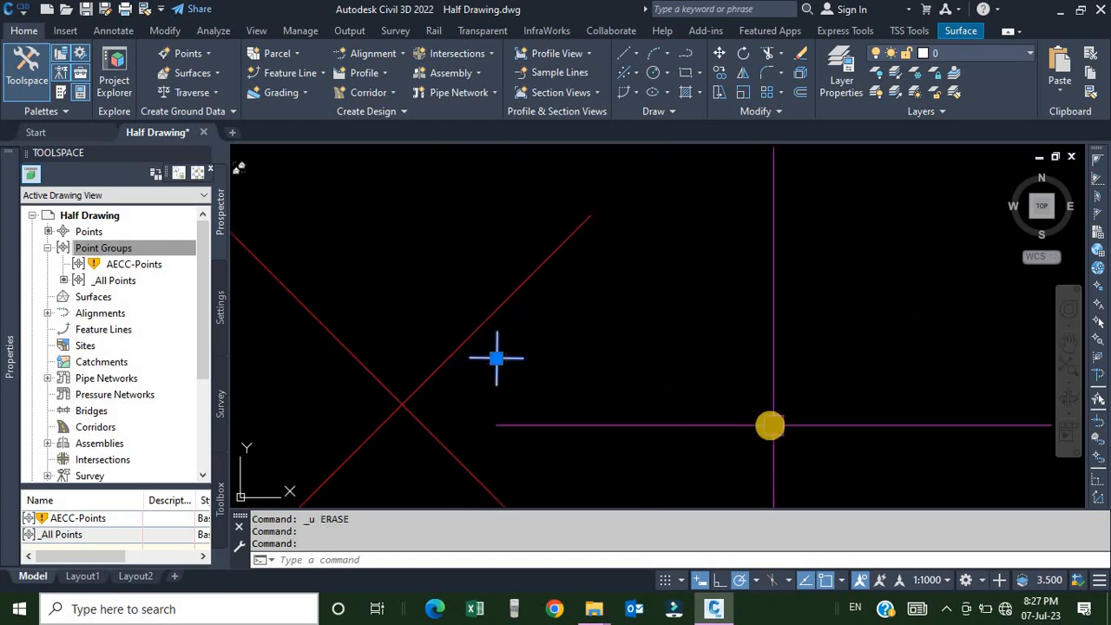
pyautogui.write('E')
pyautogui.press('Return')
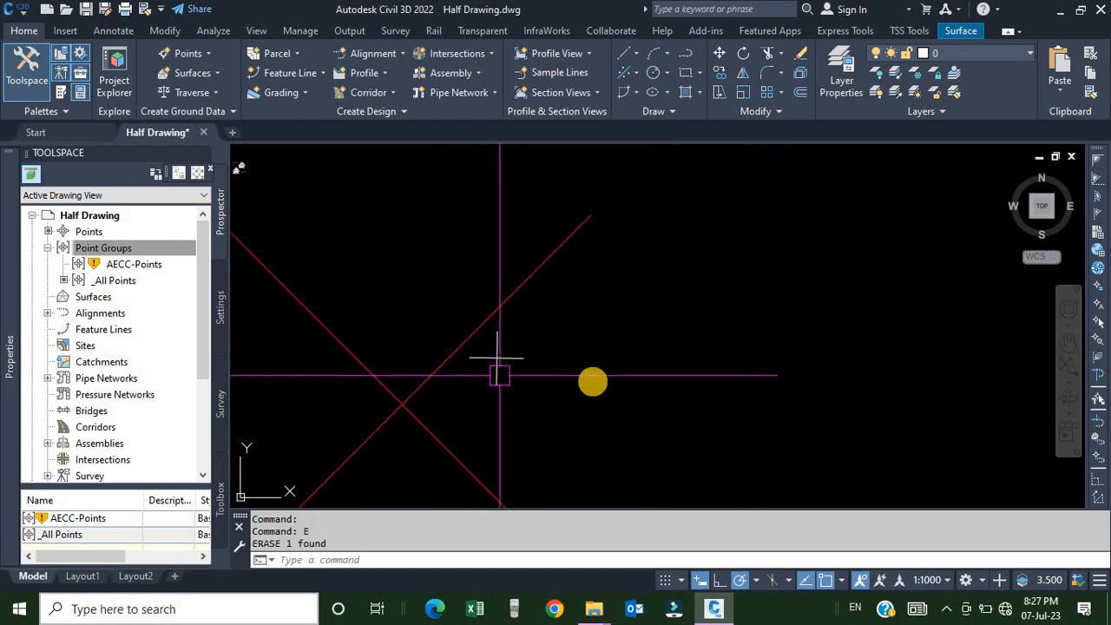
# Load the deldupts.vlx application with the Load Application command.
pyautogui.scroll(-5, 520, 386)
pyautogui.scroll(-6, 521, 390)
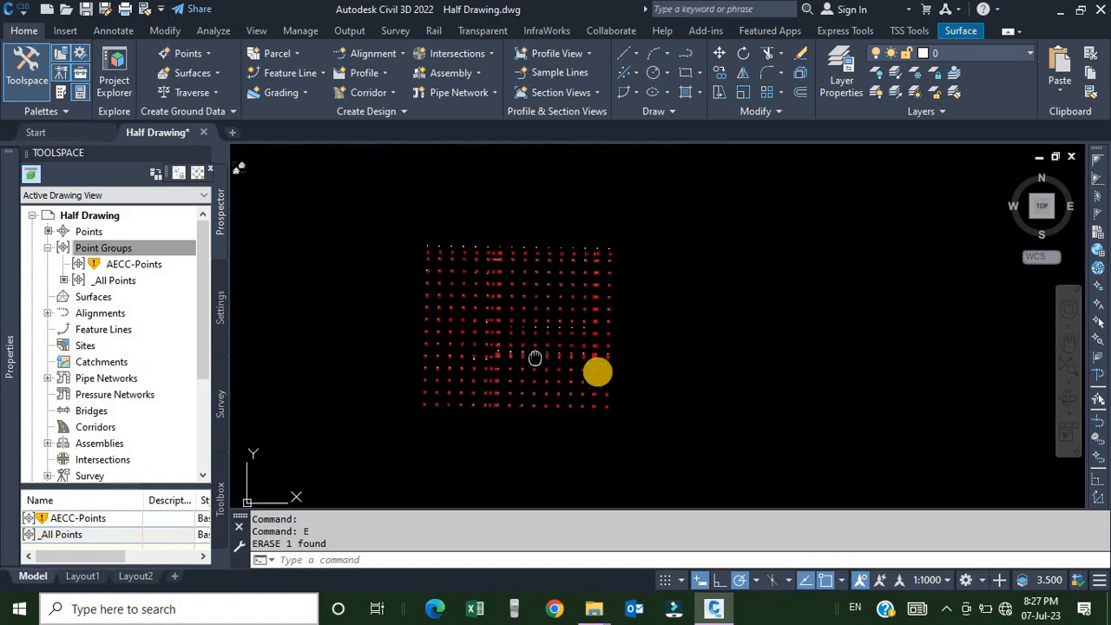
pyautogui.moveTo(605, 413); pyautogui.dragTo(614, 386, button='middle')
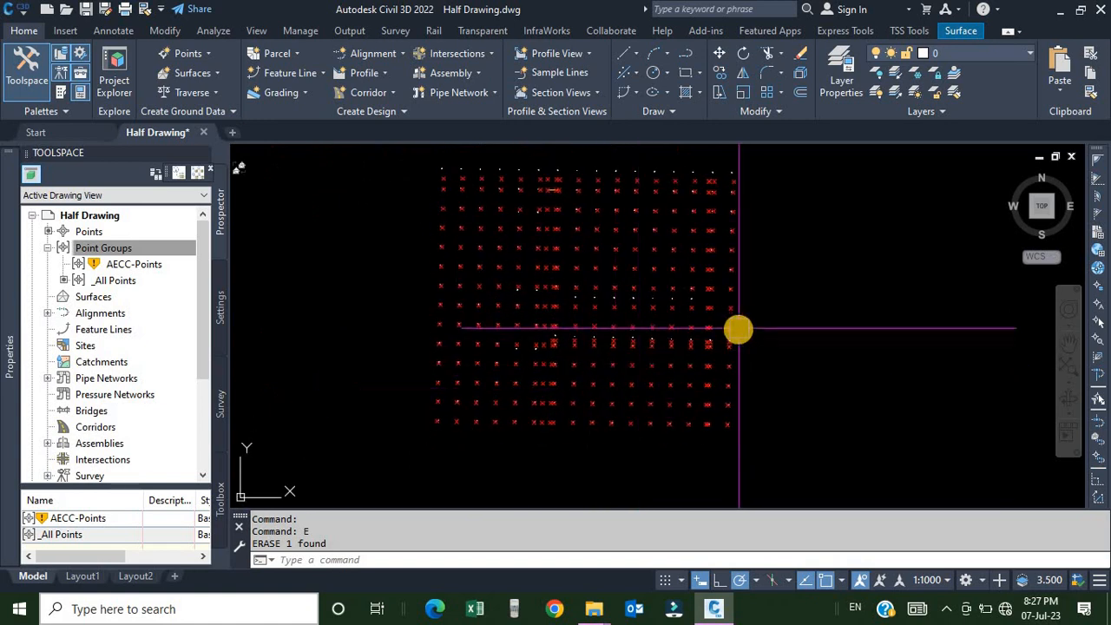
pyautogui.moveTo(737, 328); pyautogui.dragTo(737, 355, button='middle')
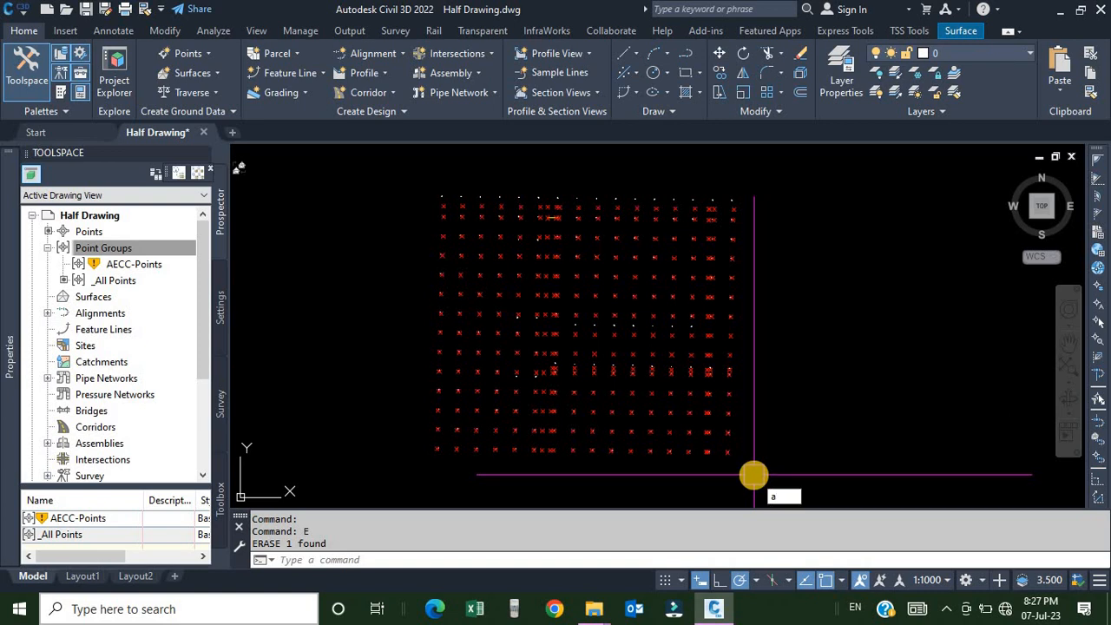
pyautogui.press('Return')
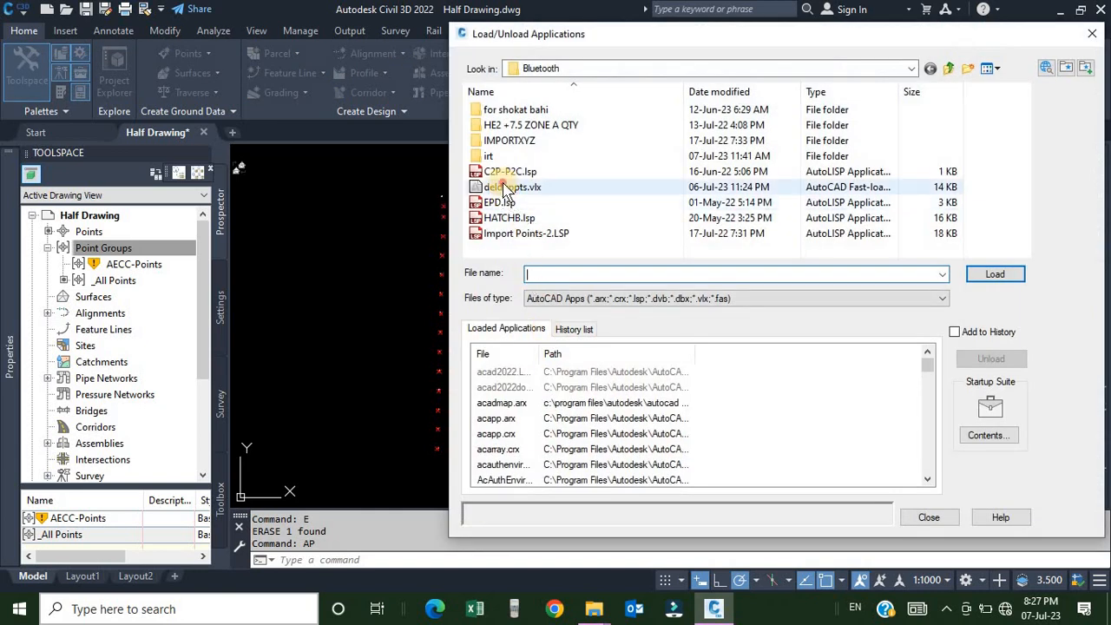
pyautogui.click(506, 188)
pyautogui.click(993, 274)
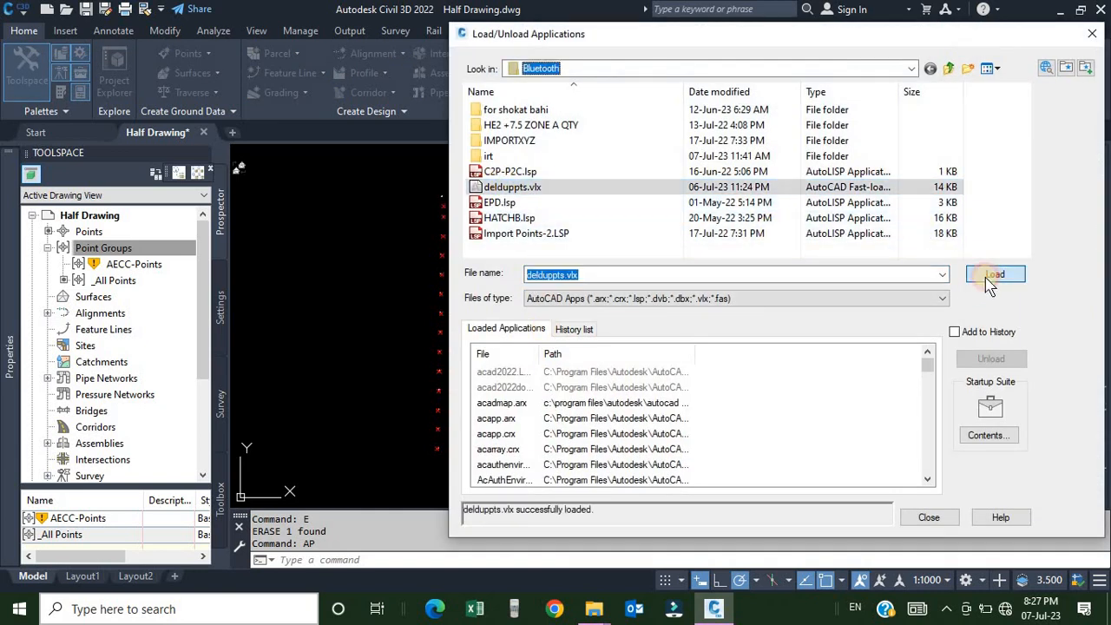
pyautogui.click(915, 524)
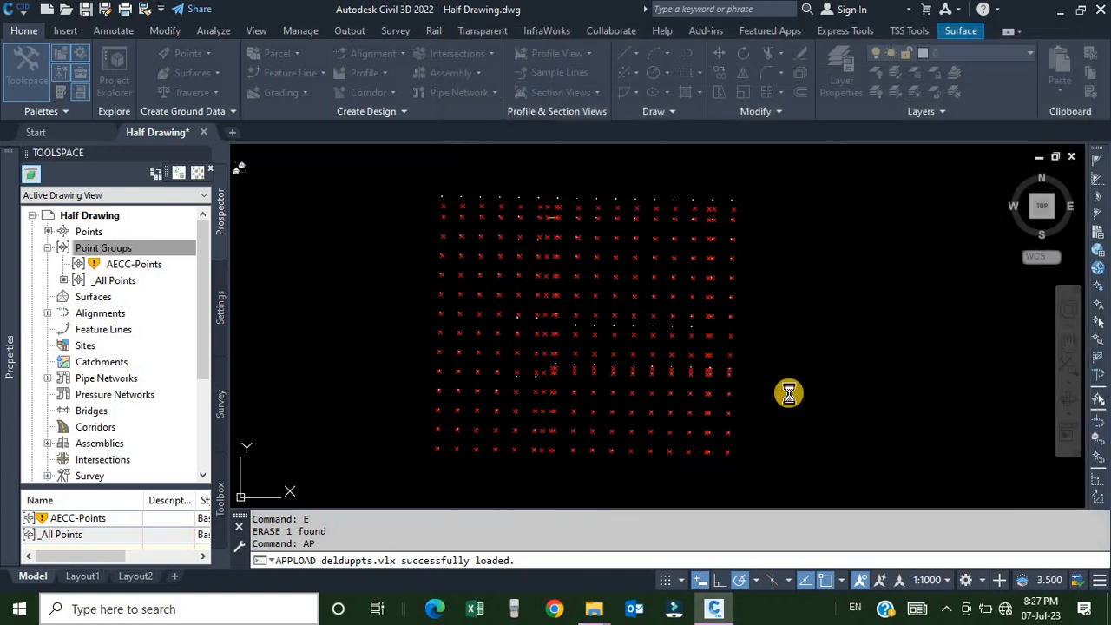
# Run DELDUPPTS to delete duplicate points matching in Xy.
pyautogui.write('d')
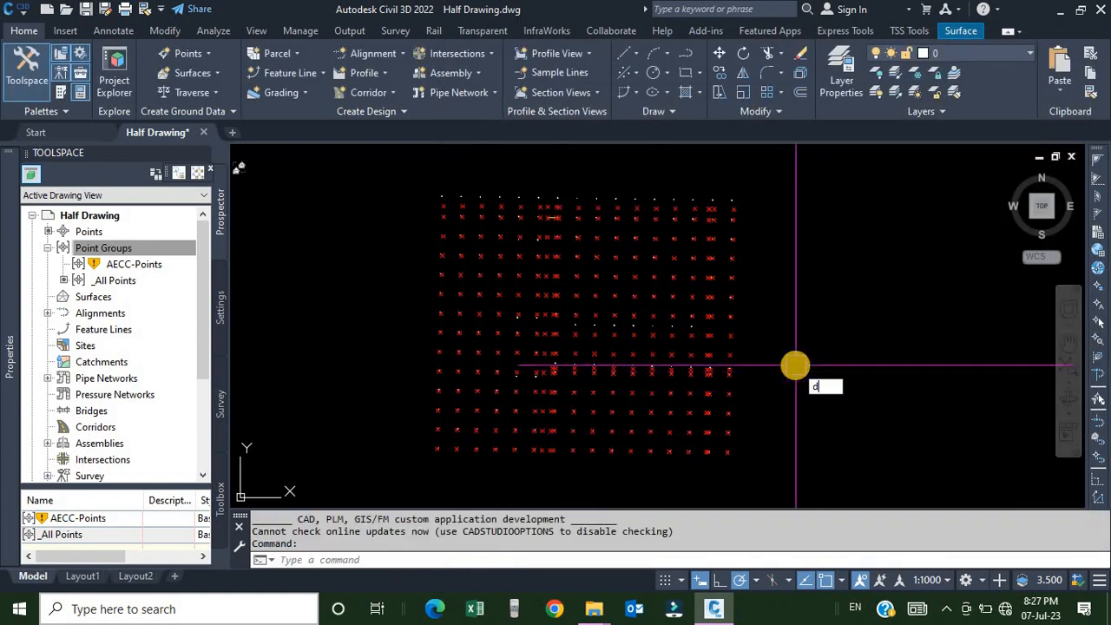
pyautogui.write('eld')
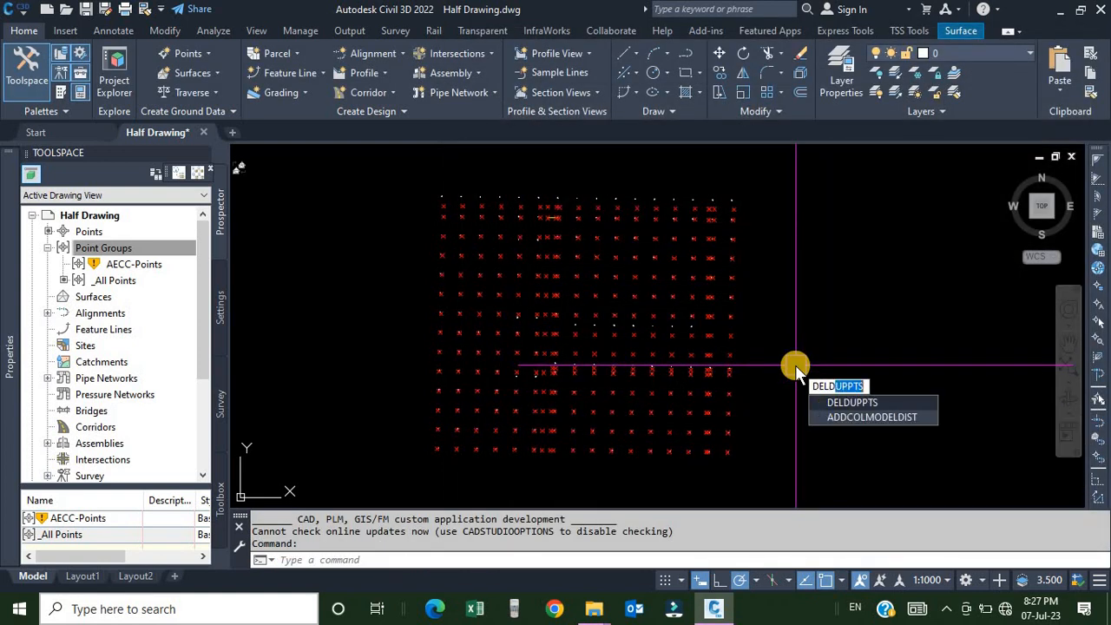
pyautogui.click(857, 400)
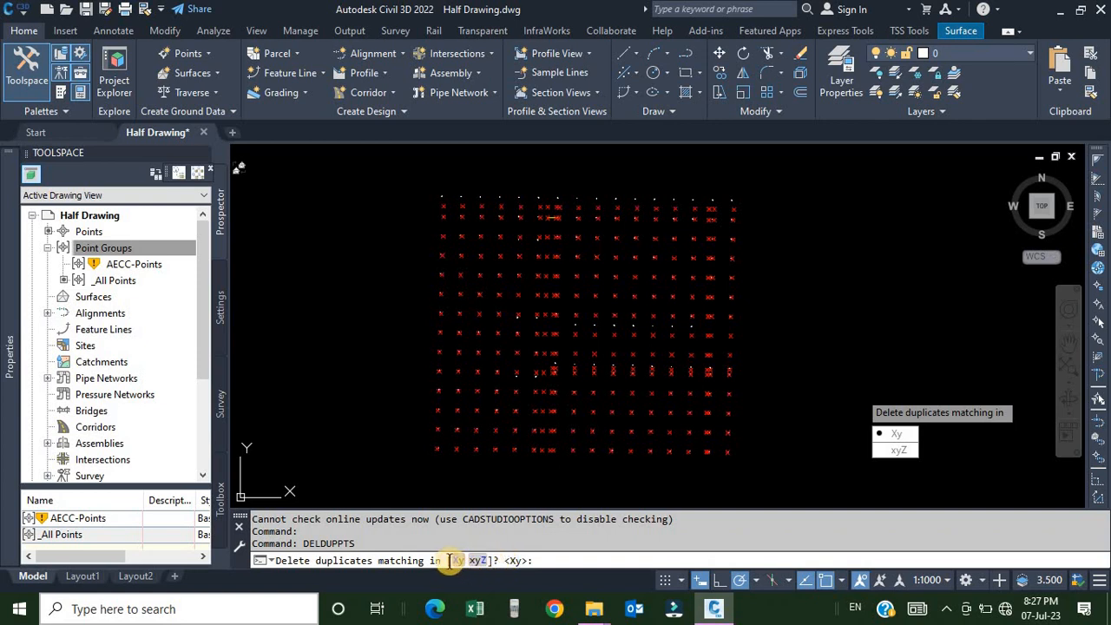
pyautogui.click(898, 434)
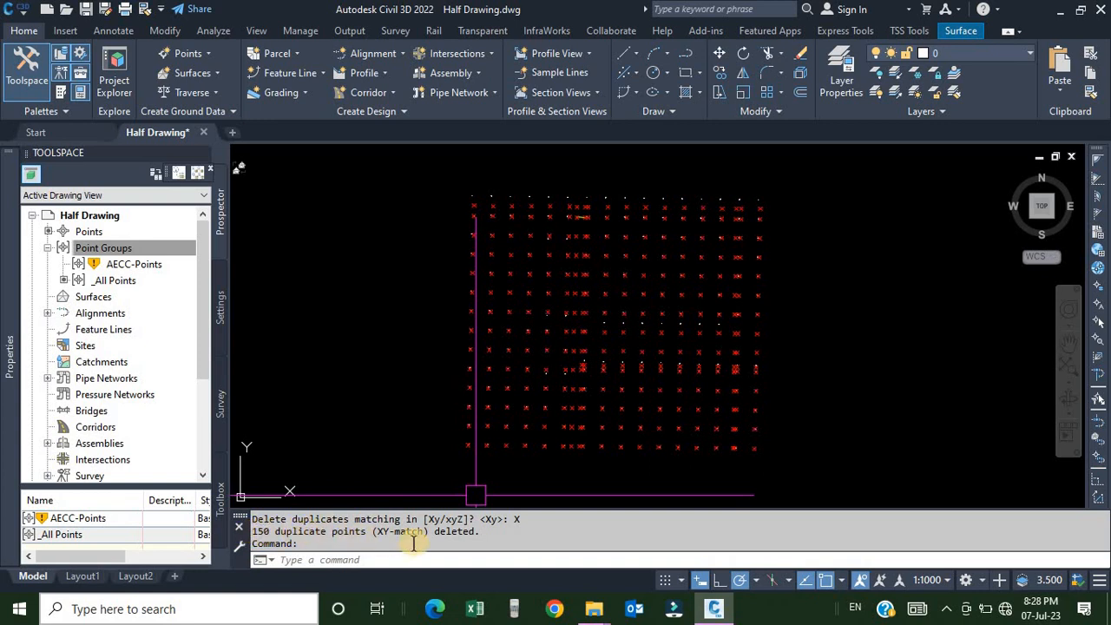
pyautogui.scroll(6, 704, 278)
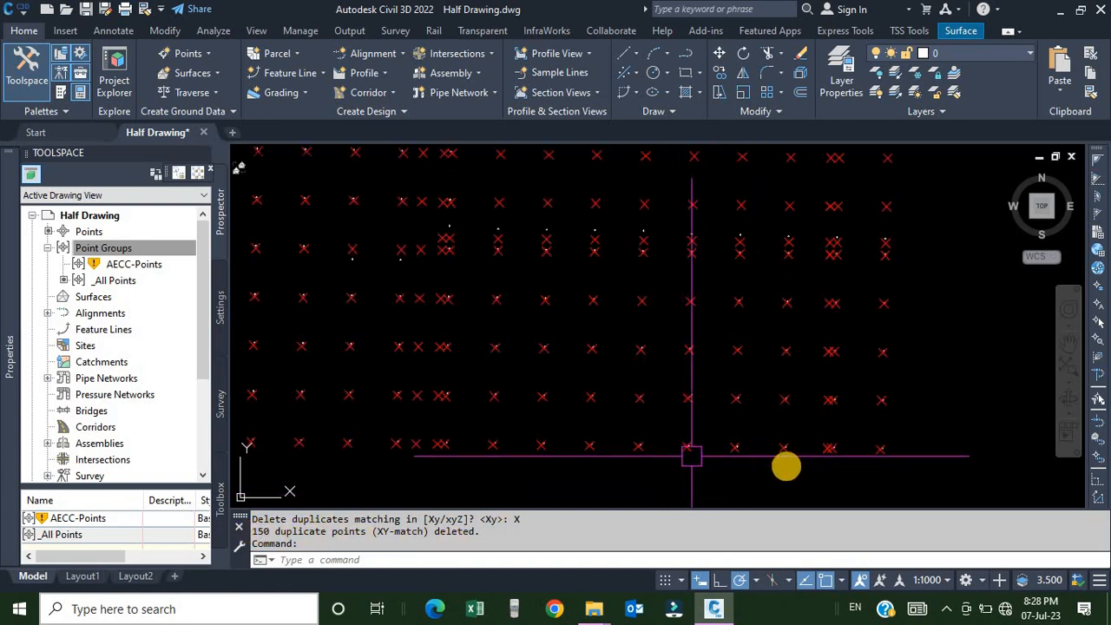
pyautogui.scroll(10, 749, 429)
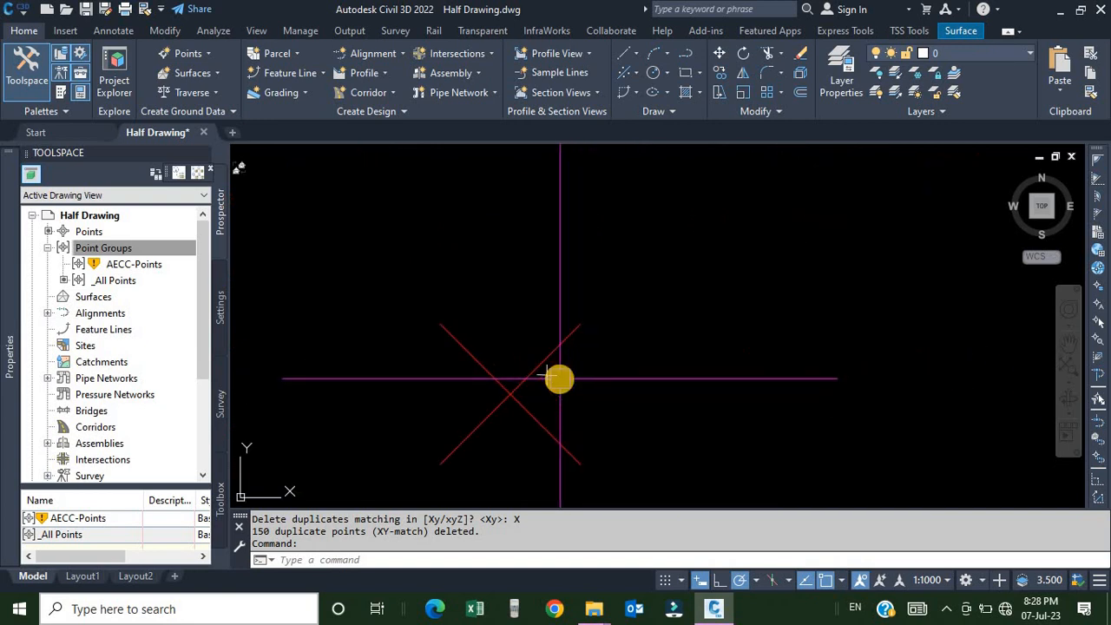
# Undo the erase of the exploded point object.
pyautogui.click(525, 366)
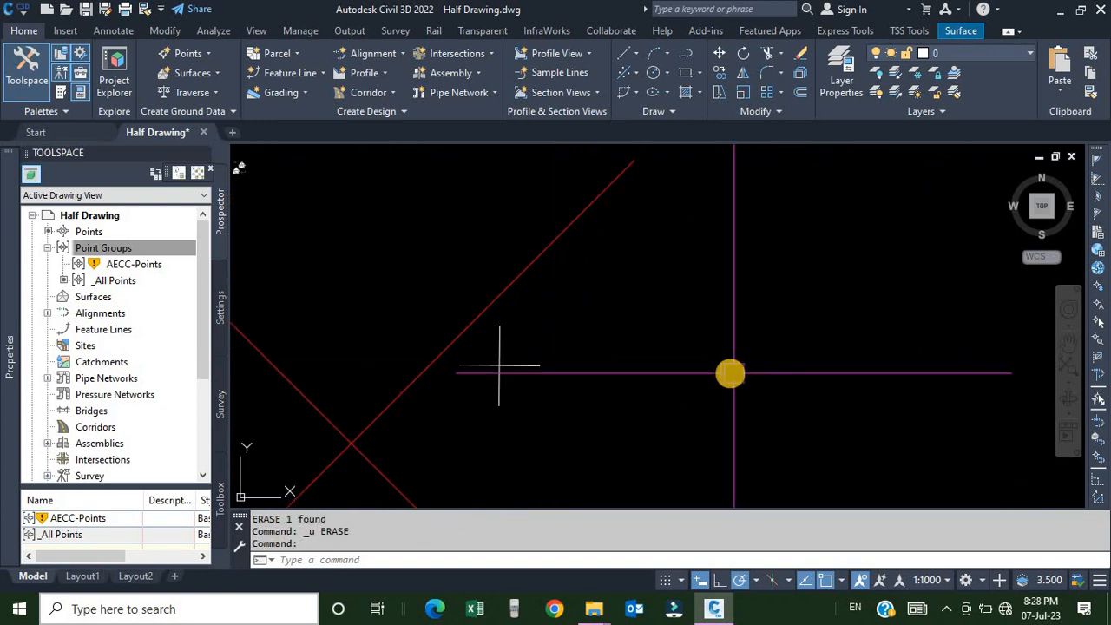
pyautogui.scroll(-8, 730, 373)
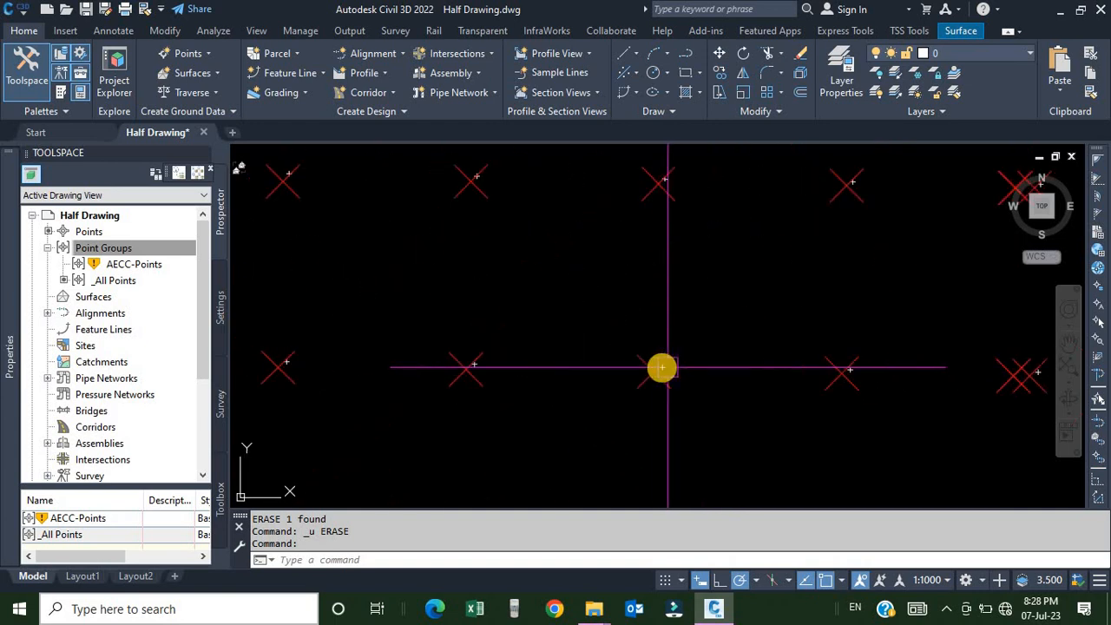
pyautogui.scroll(10, 662, 367)
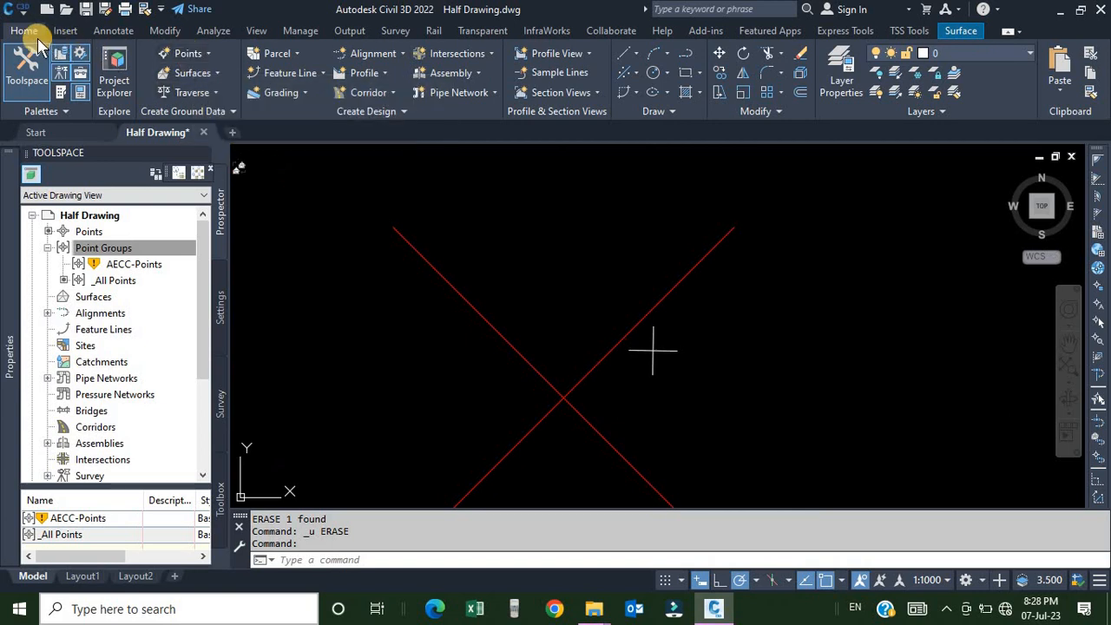
pyautogui.click(189, 55)
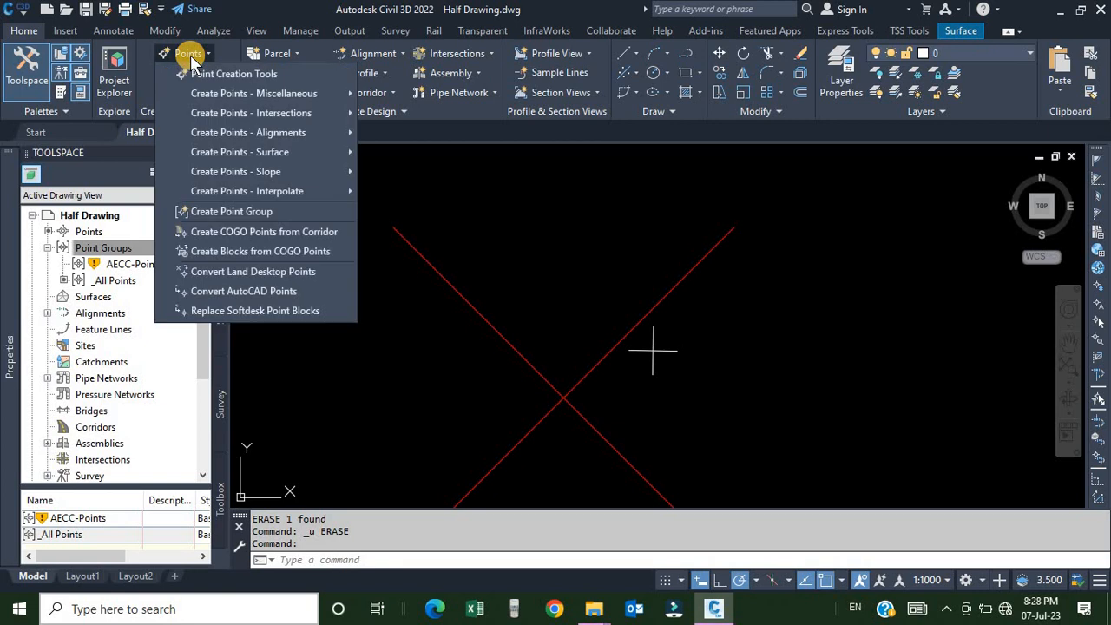
pyautogui.click(247, 292)
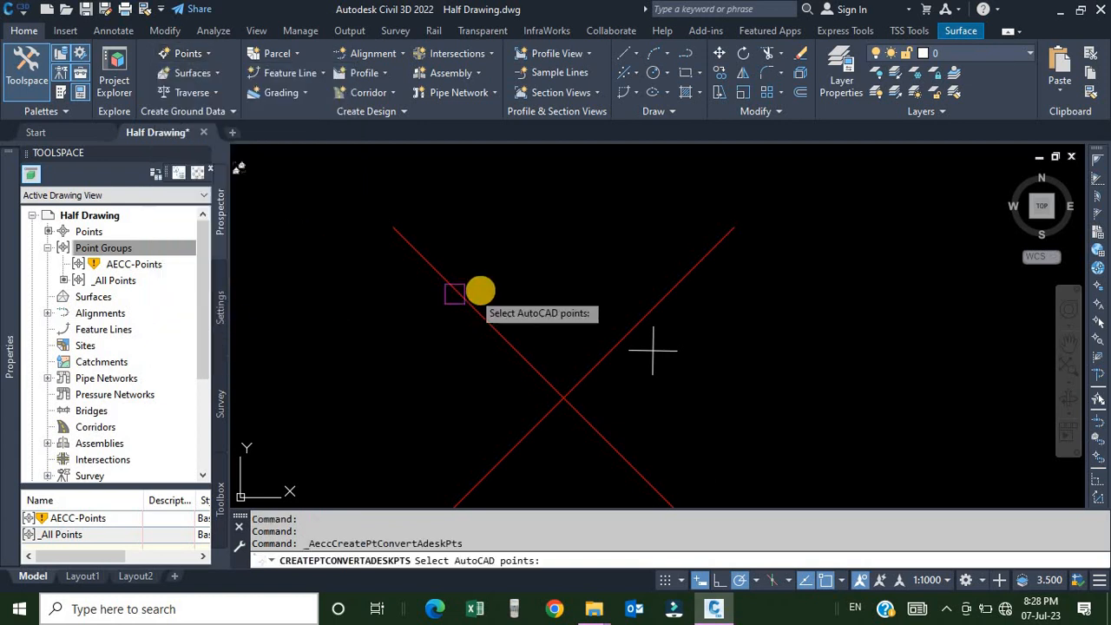
pyautogui.scroll(-10, 489, 293)
pyautogui.scroll(-5, 501, 297)
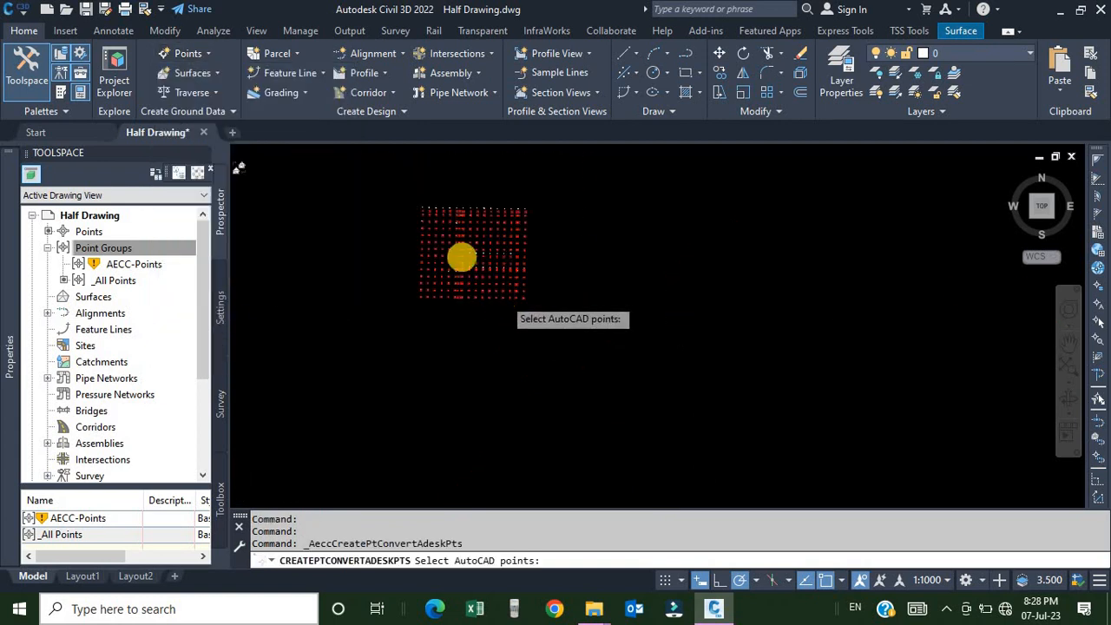
pyautogui.click(414, 199)
pyautogui.click(565, 338)
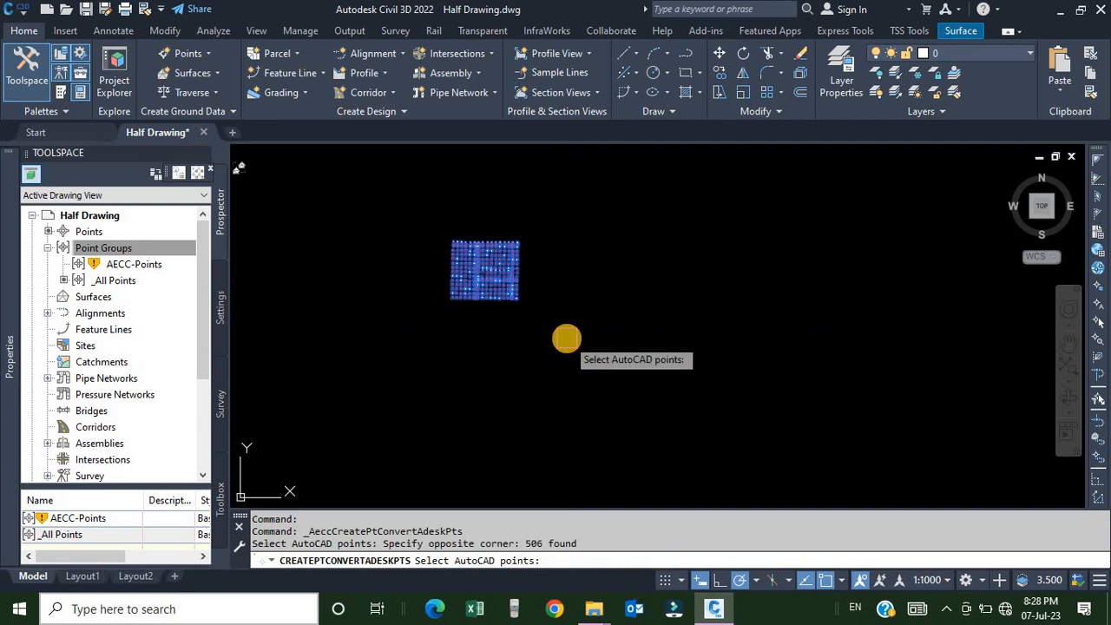
pyautogui.press('Return')
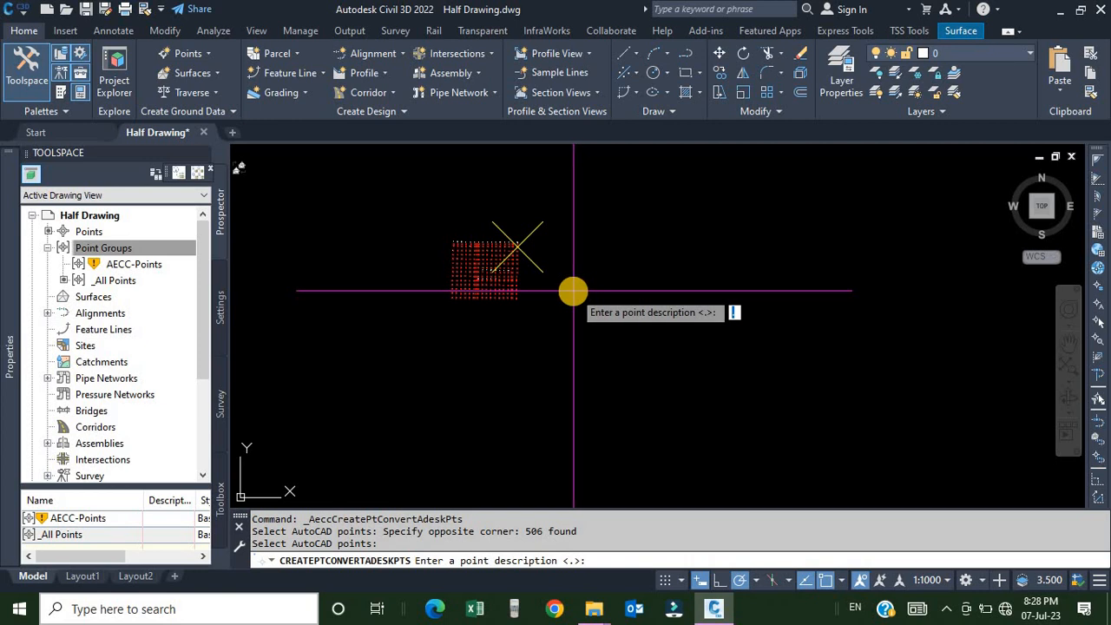
pyautogui.press('Escape')
pyautogui.press('Escape')
pyautogui.press('Escape')
pyautogui.press('Escape')
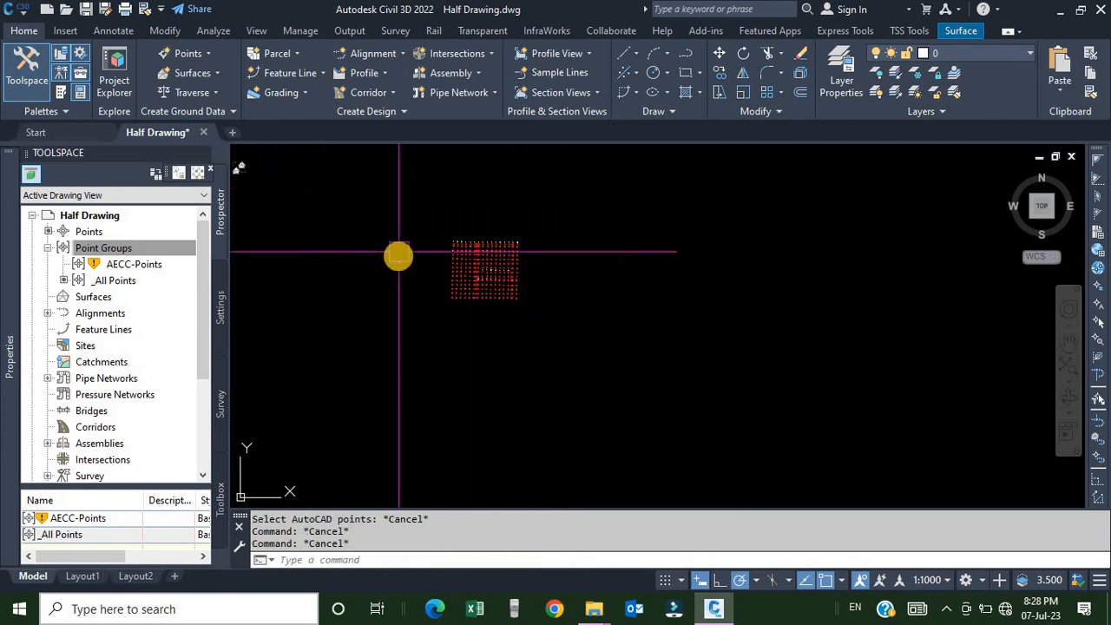
# In the point creation tool settings, set Prompt For Descriptions to None under Points Creation.
pyautogui.scroll(5, 396, 248)
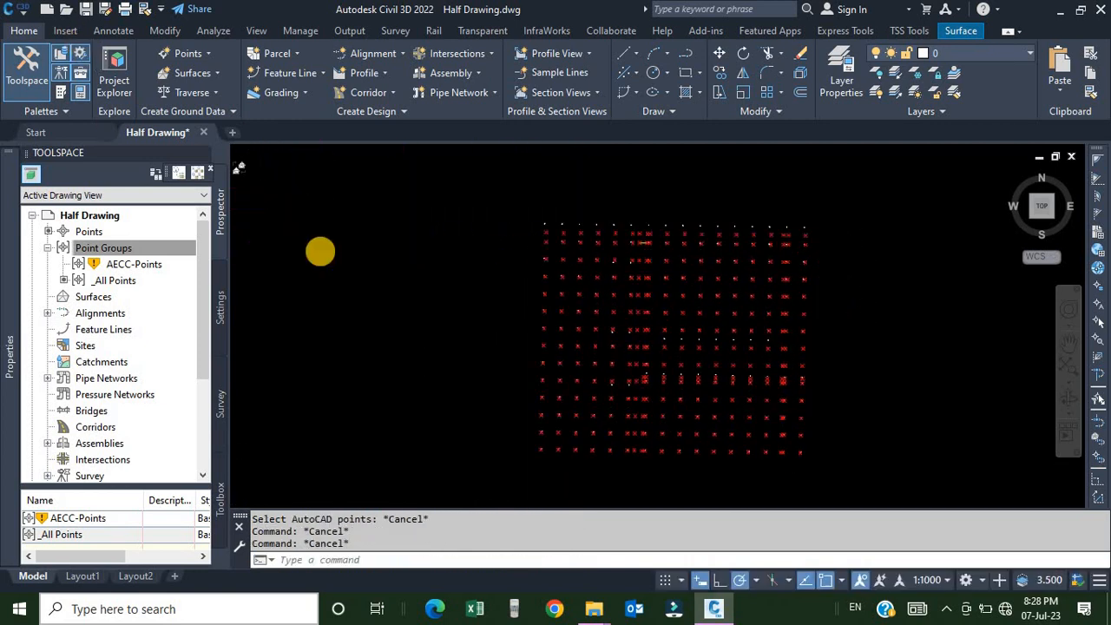
pyautogui.scroll(4, 585, 196)
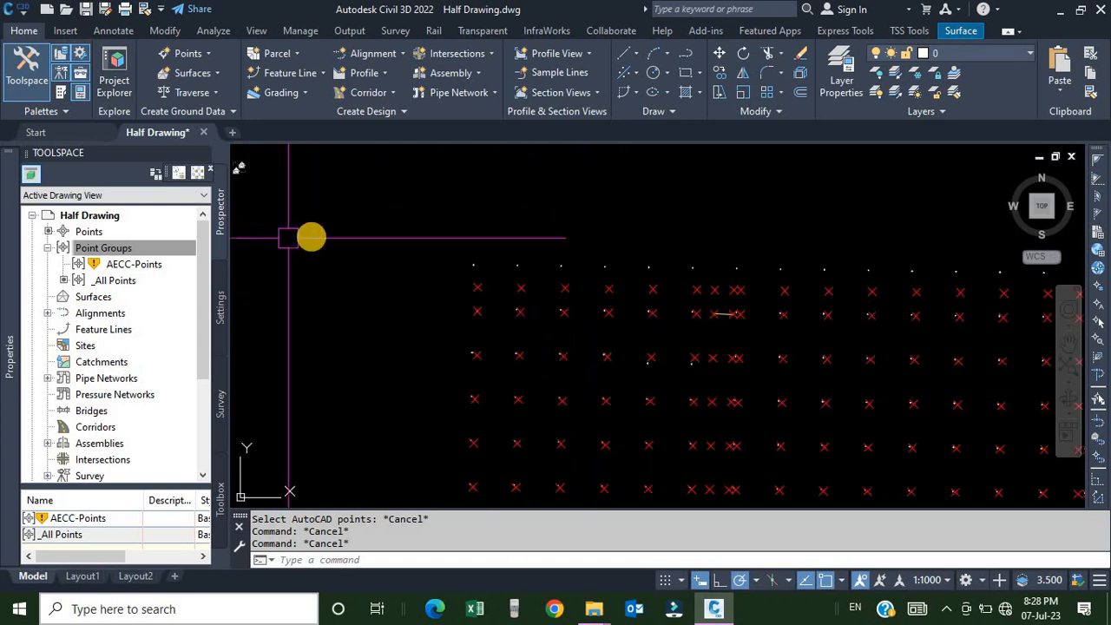
pyautogui.click(209, 54)
pyautogui.click(217, 75)
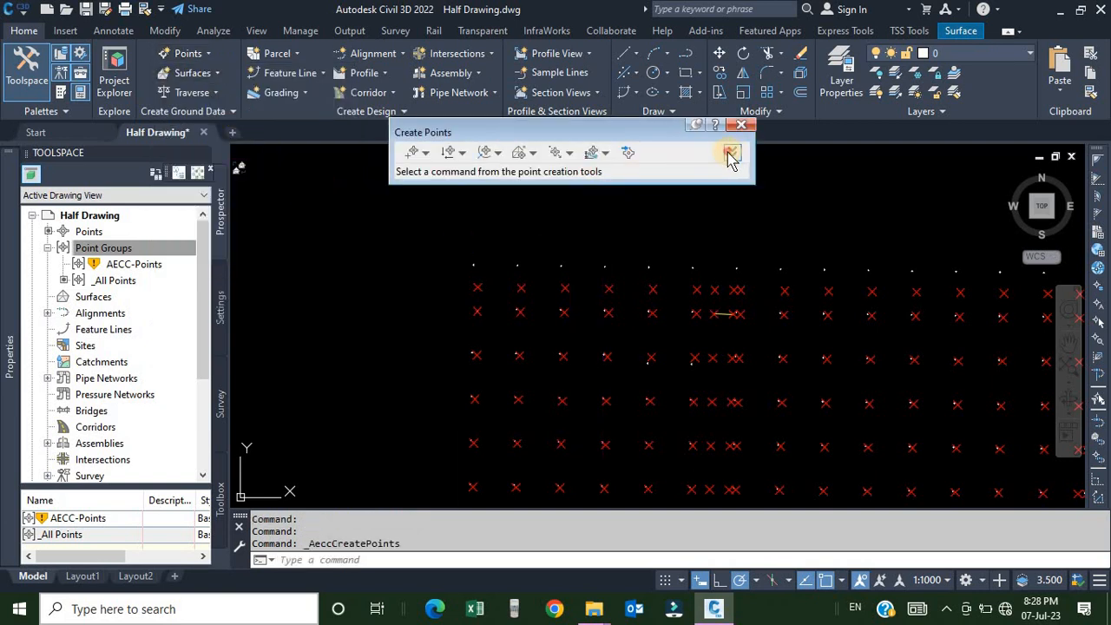
pyautogui.click(730, 154)
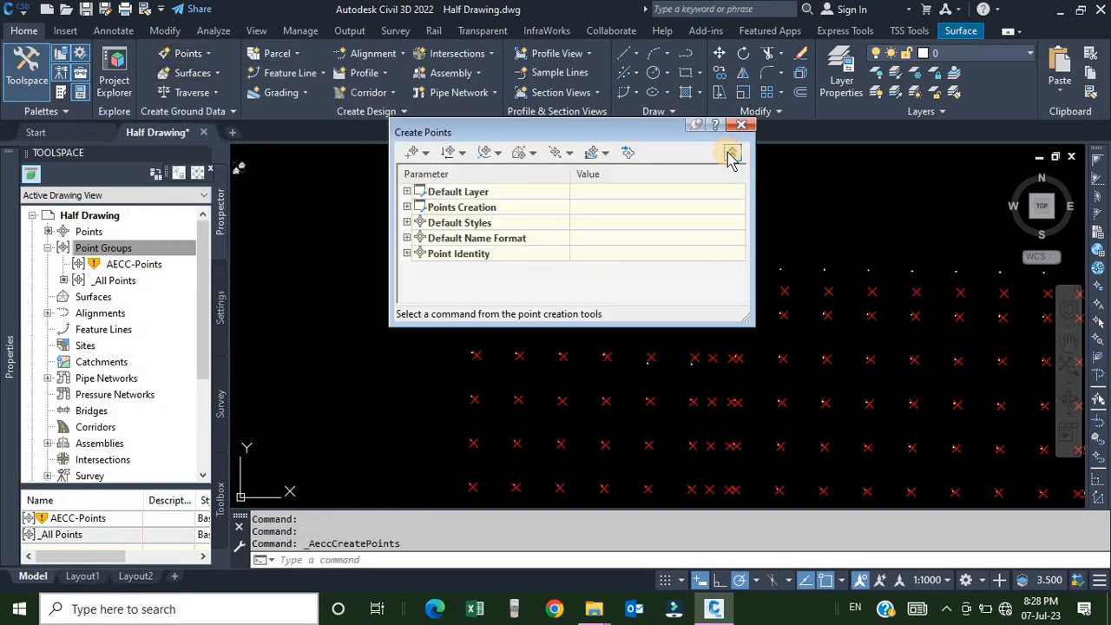
pyautogui.click(407, 208)
pyautogui.scroll(-1, 581, 230)
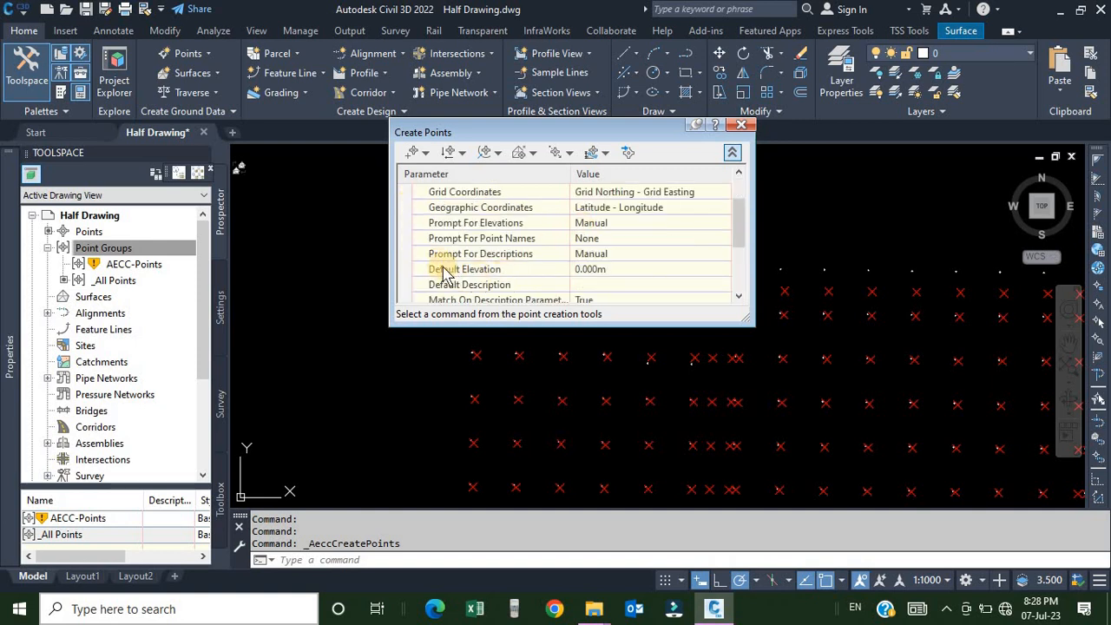
pyautogui.click(628, 254)
pyautogui.click(629, 253)
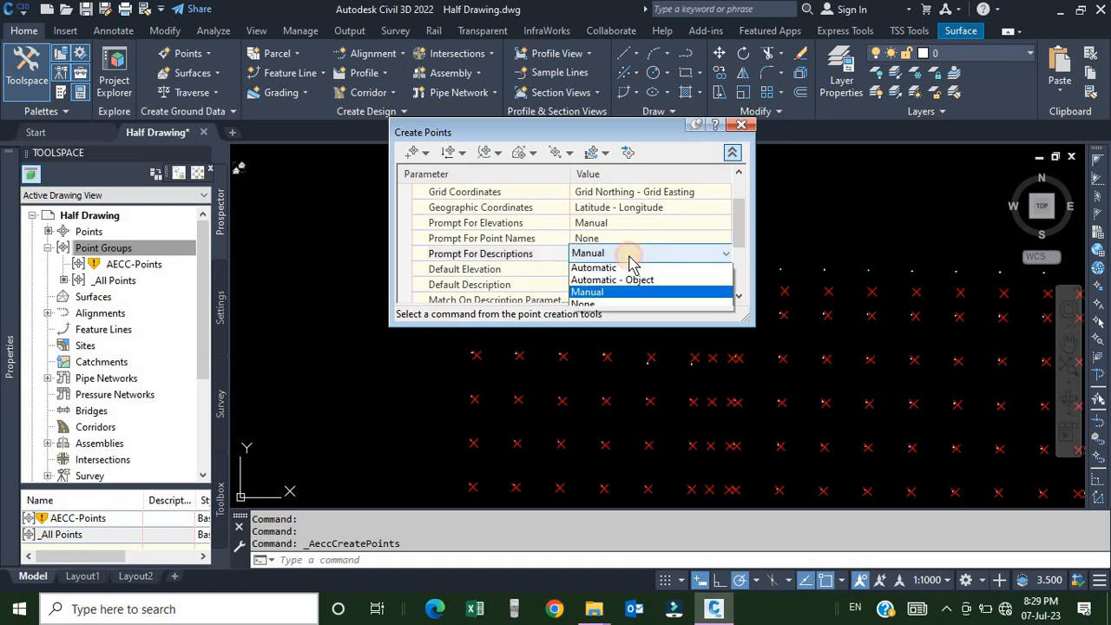
pyautogui.click(586, 306)
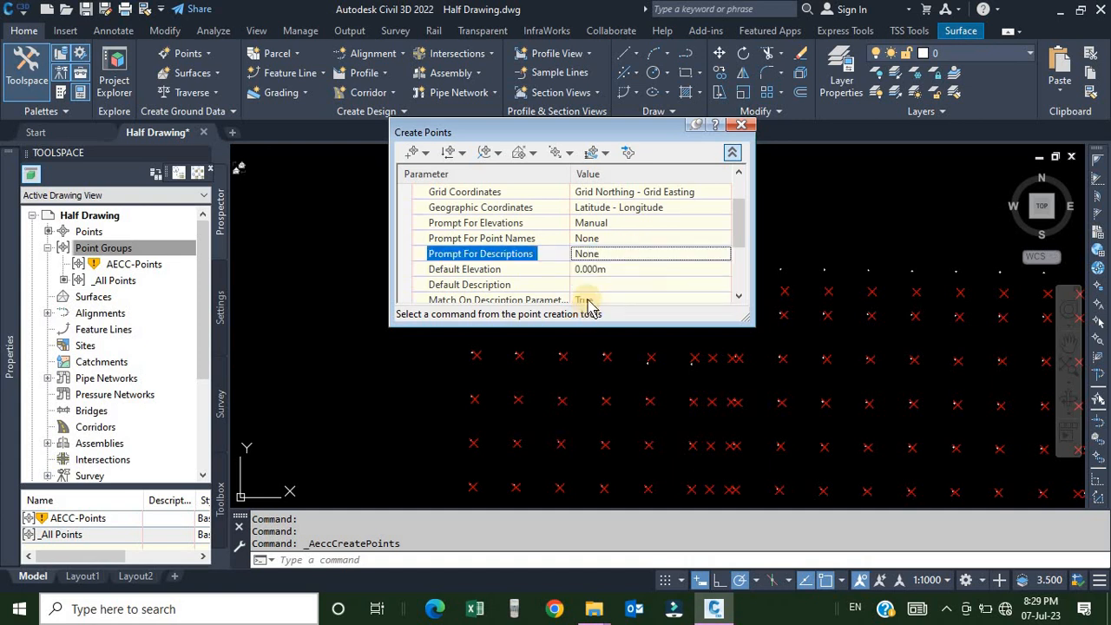
pyautogui.click(612, 259)
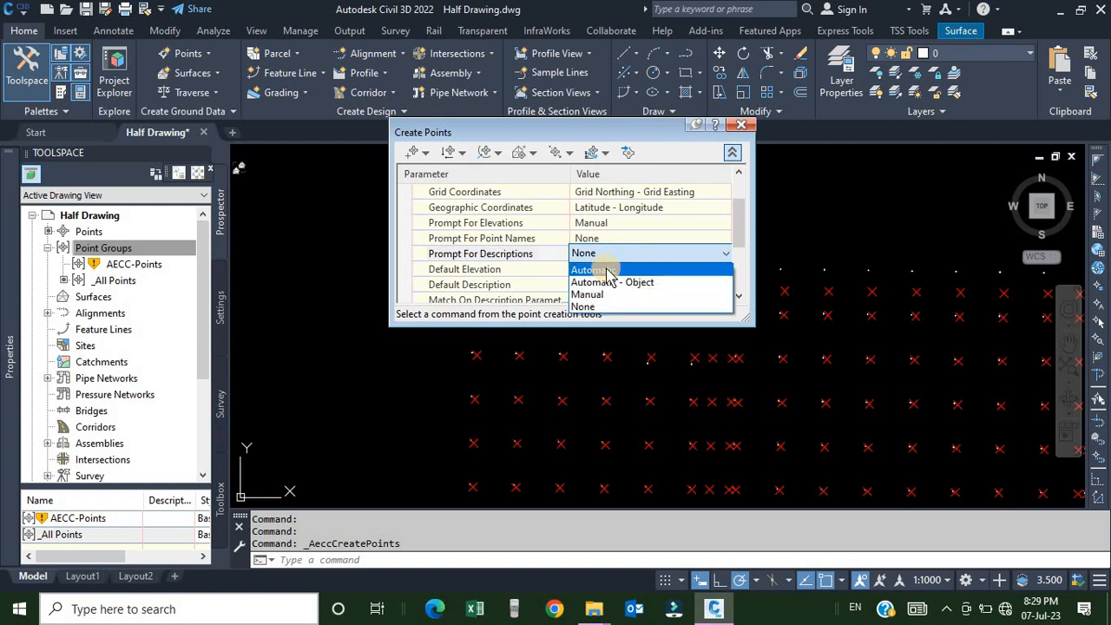
pyautogui.click(587, 311)
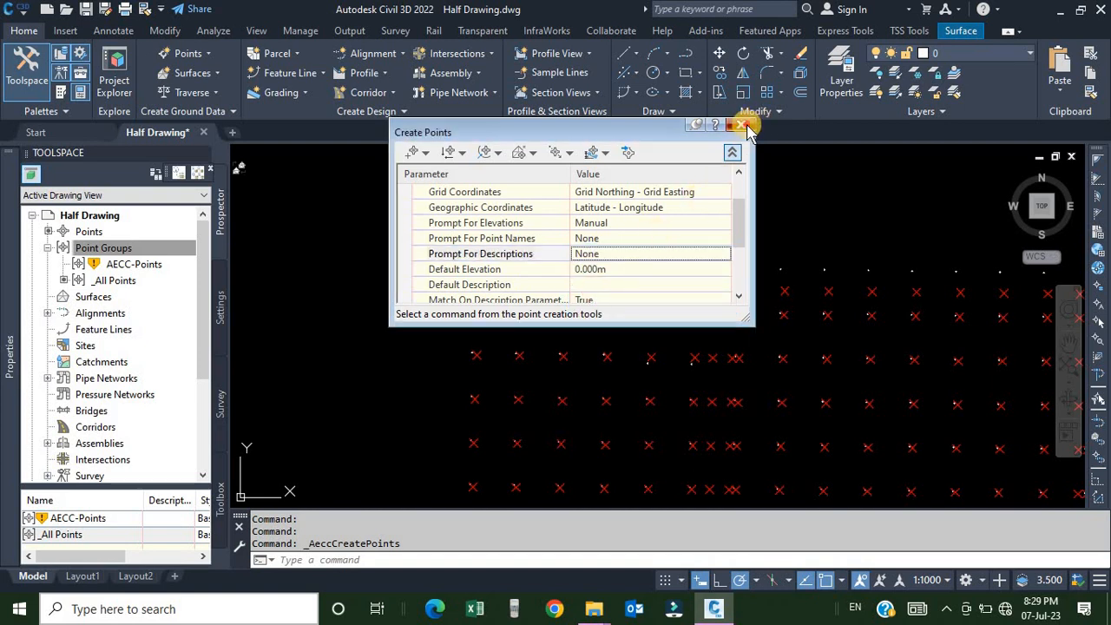
pyautogui.click(741, 124)
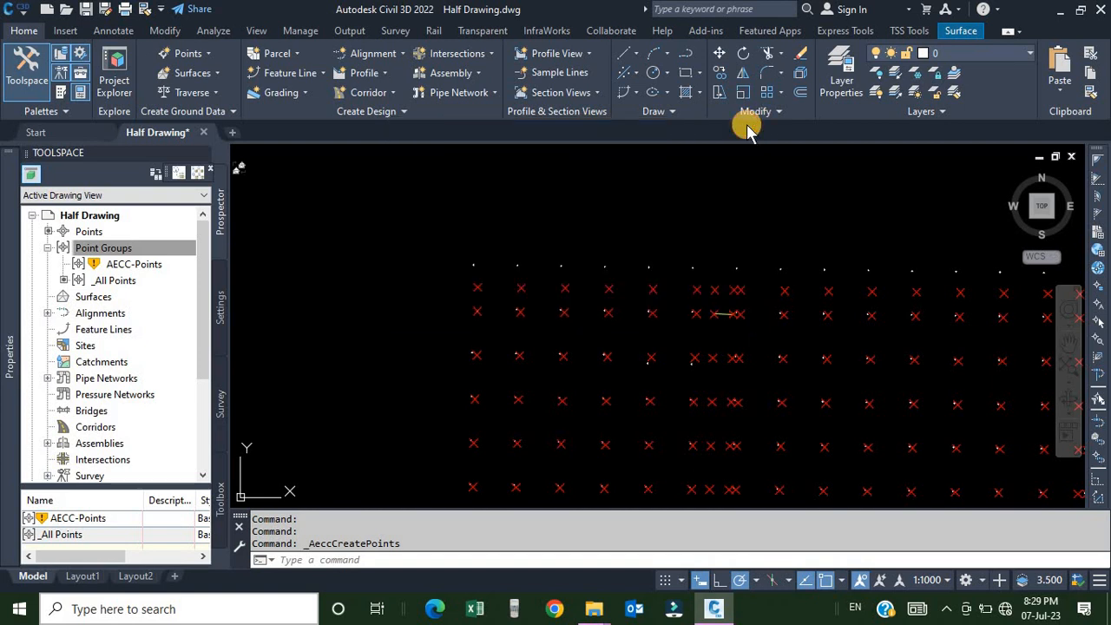
# Convert all the AutoCAD points in the drawing to COGO points with Convert AutoCAD Points.
pyautogui.click(207, 54)
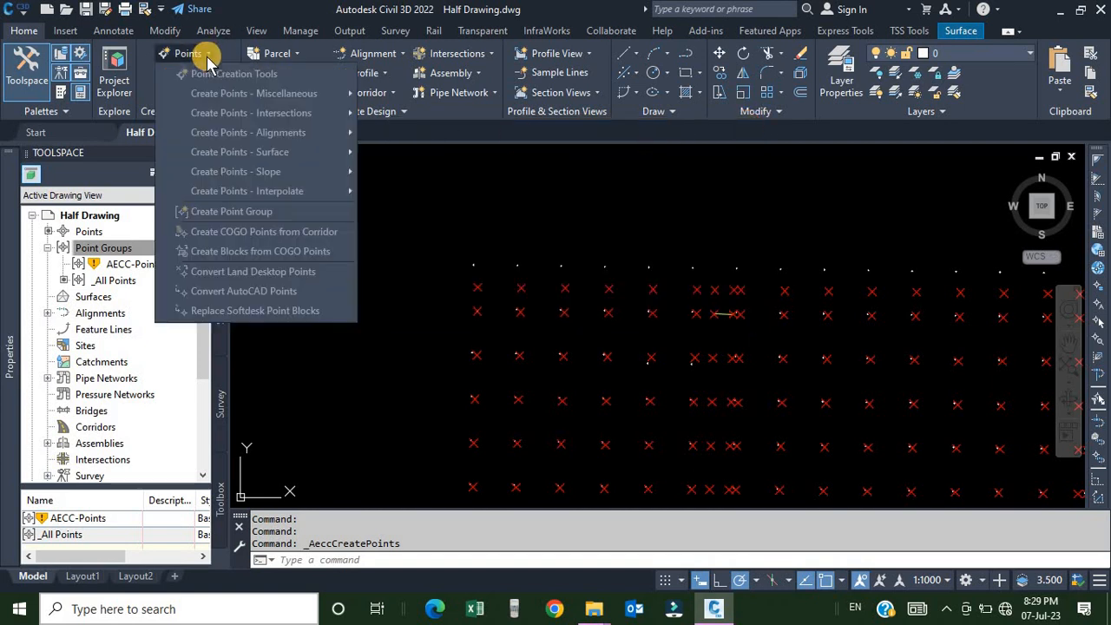
pyautogui.click(244, 292)
pyautogui.scroll(-5, 415, 278)
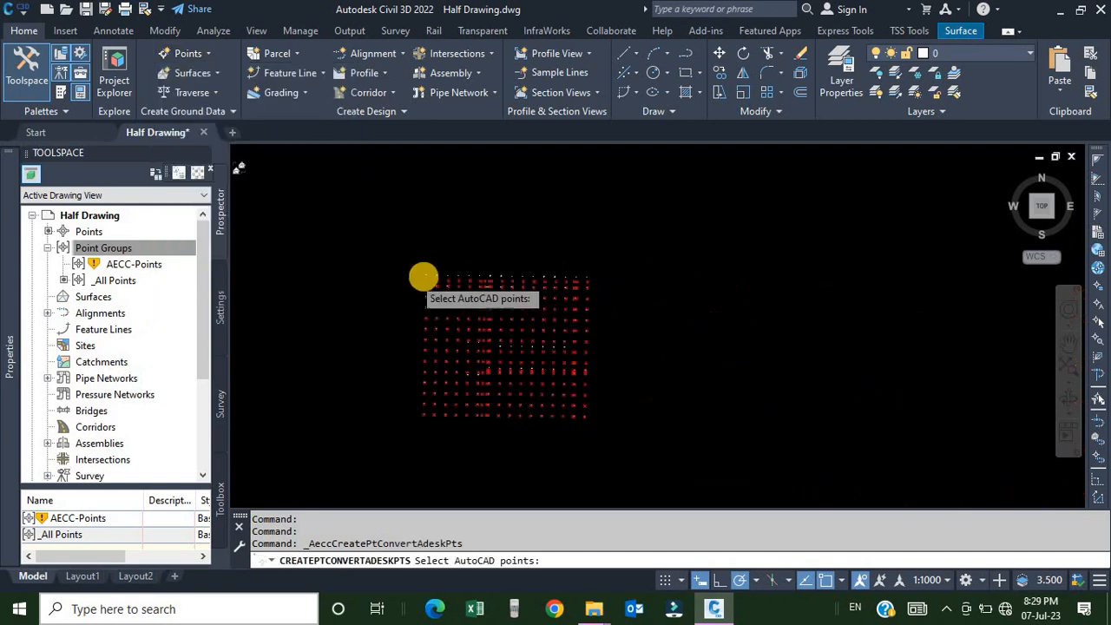
pyautogui.click(382, 242)
pyautogui.click(540, 380)
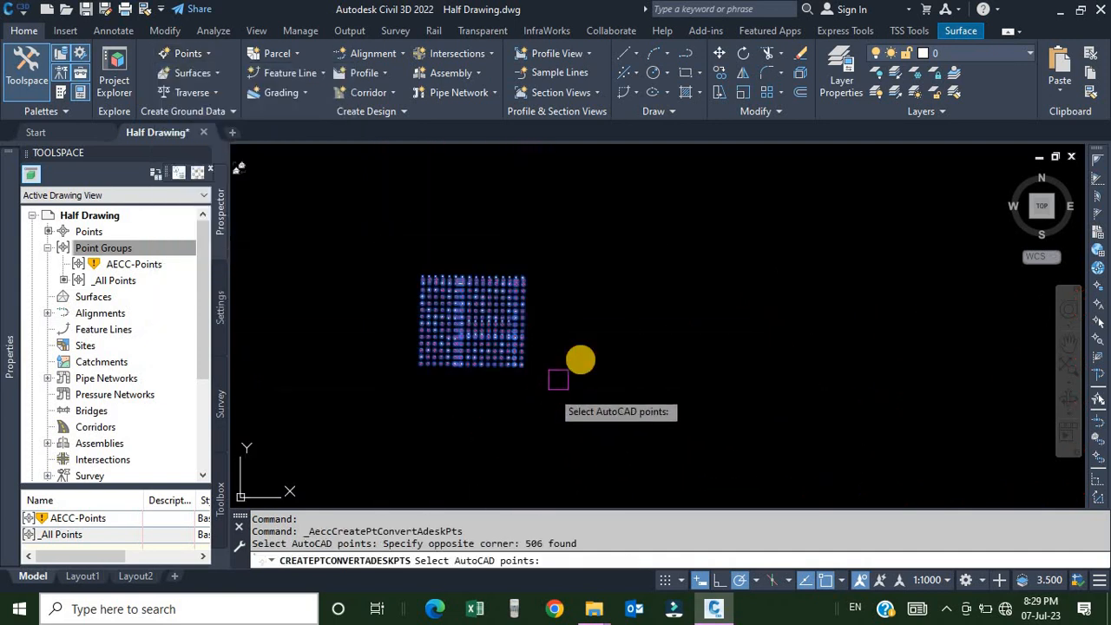
pyautogui.press('Return')
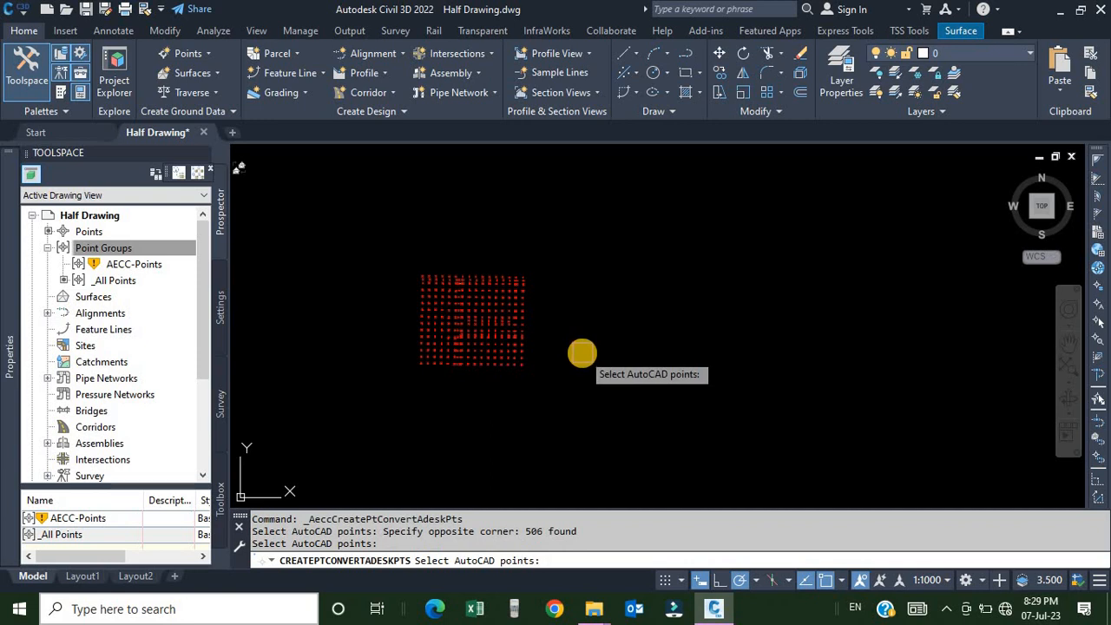
pyautogui.press('Return')
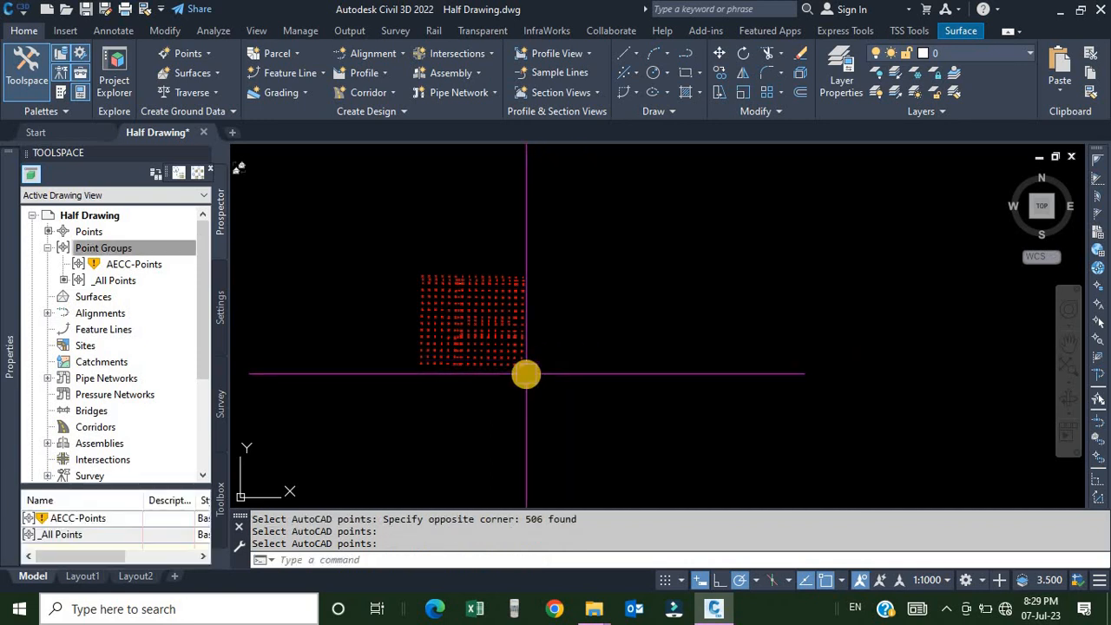
# Select one of the converted points to check that it is now a COGO point.
pyautogui.scroll(4, 520, 369)
pyautogui.scroll(8, 514, 362)
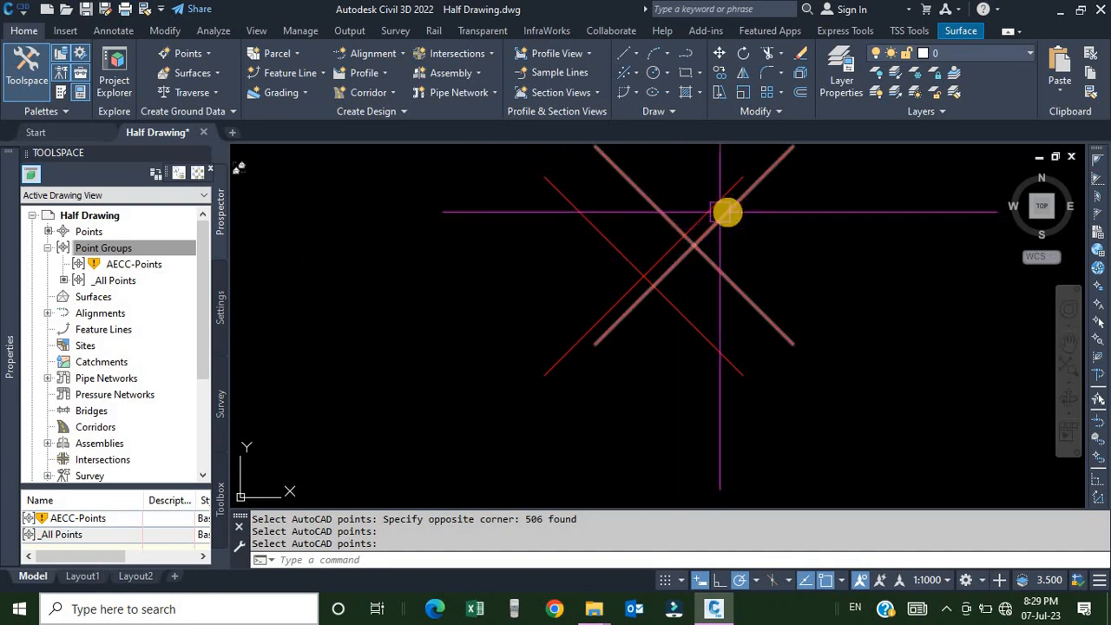
pyautogui.click(694, 241)
pyautogui.press('Return')
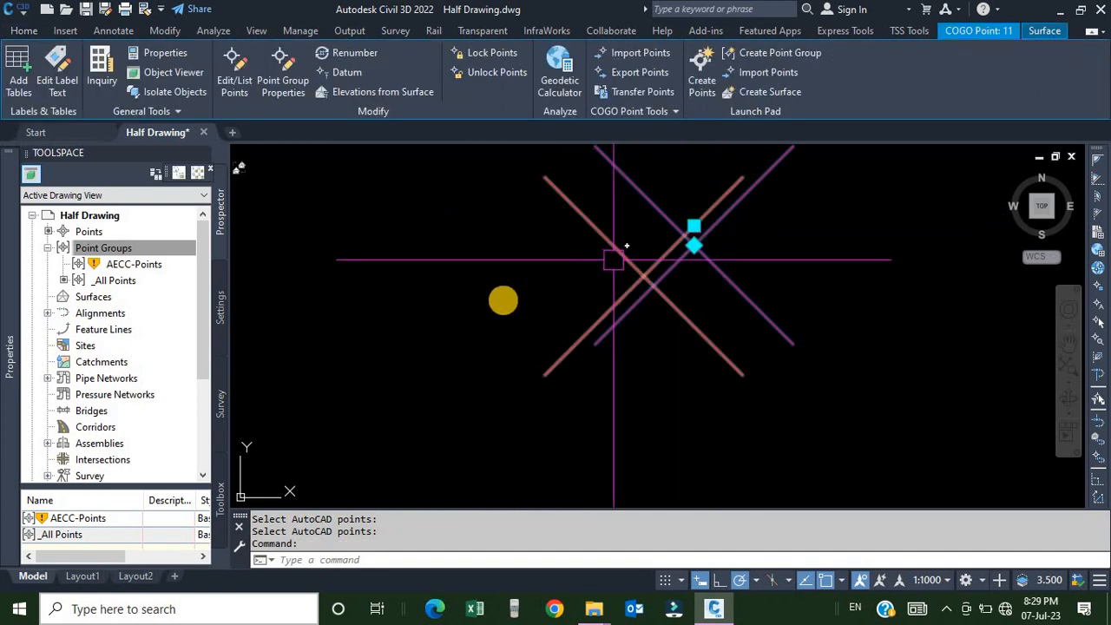
pyautogui.press('Escape')
pyautogui.scroll(-2, 509, 297)
pyautogui.scroll(-4, 509, 298)
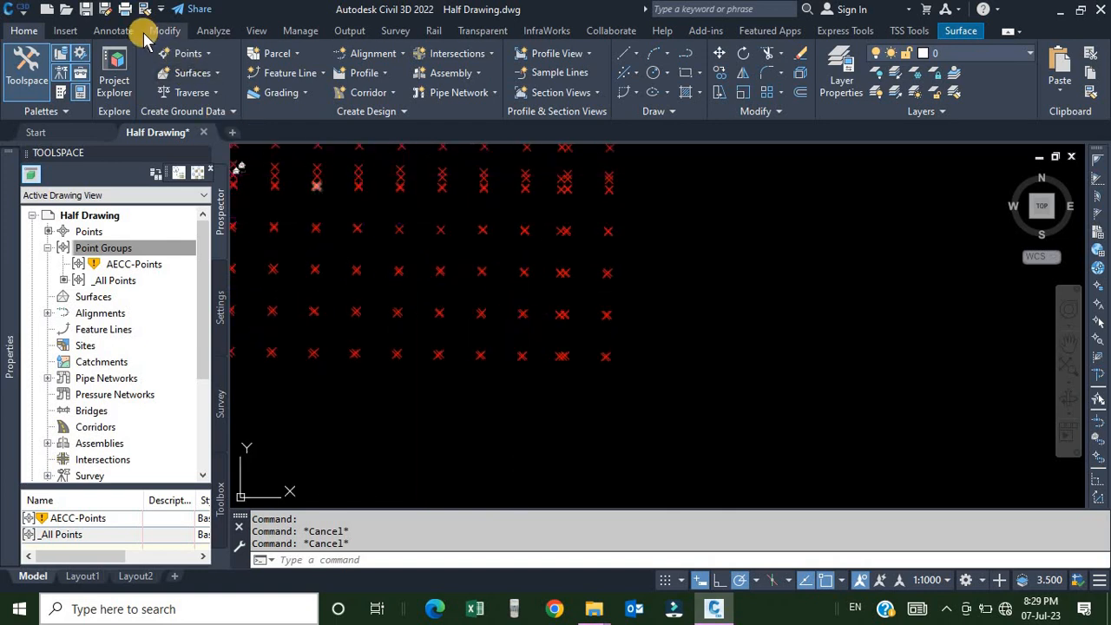
# Start Export Points and set the format to PENZ (comma delimited).
pyautogui.click(350, 32)
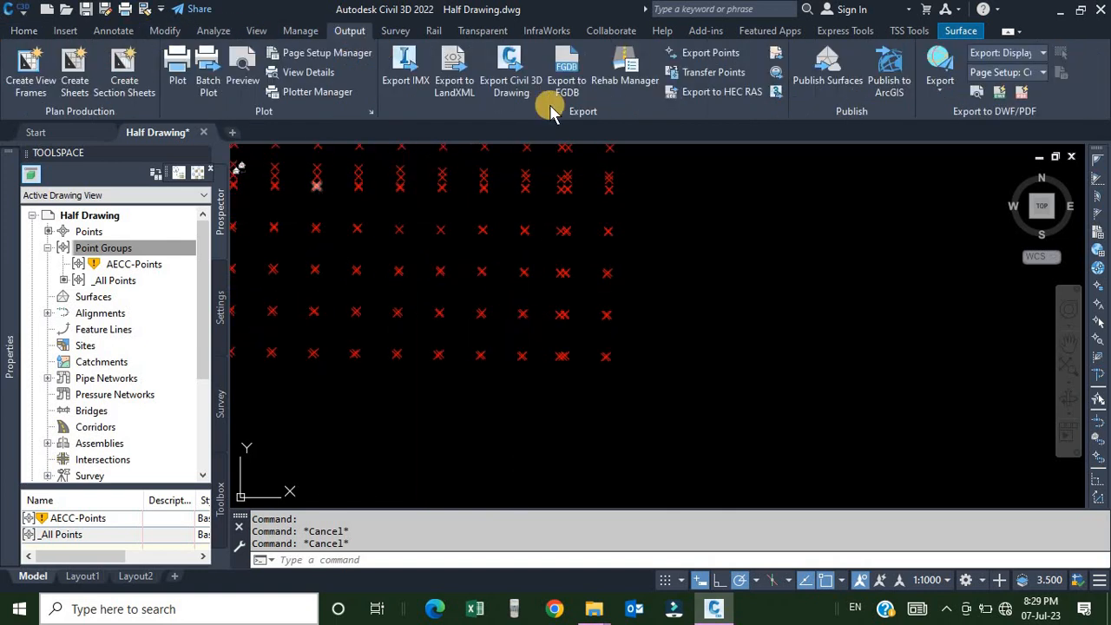
pyautogui.click(703, 56)
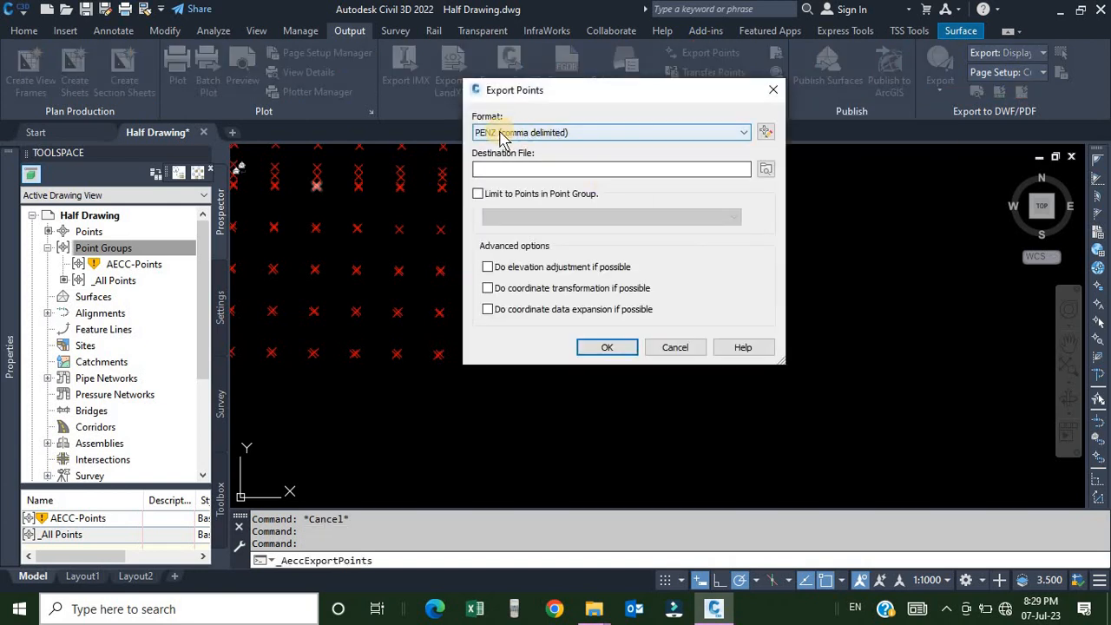
pyautogui.moveTo(553, 94); pyautogui.dragTo(696, 83)
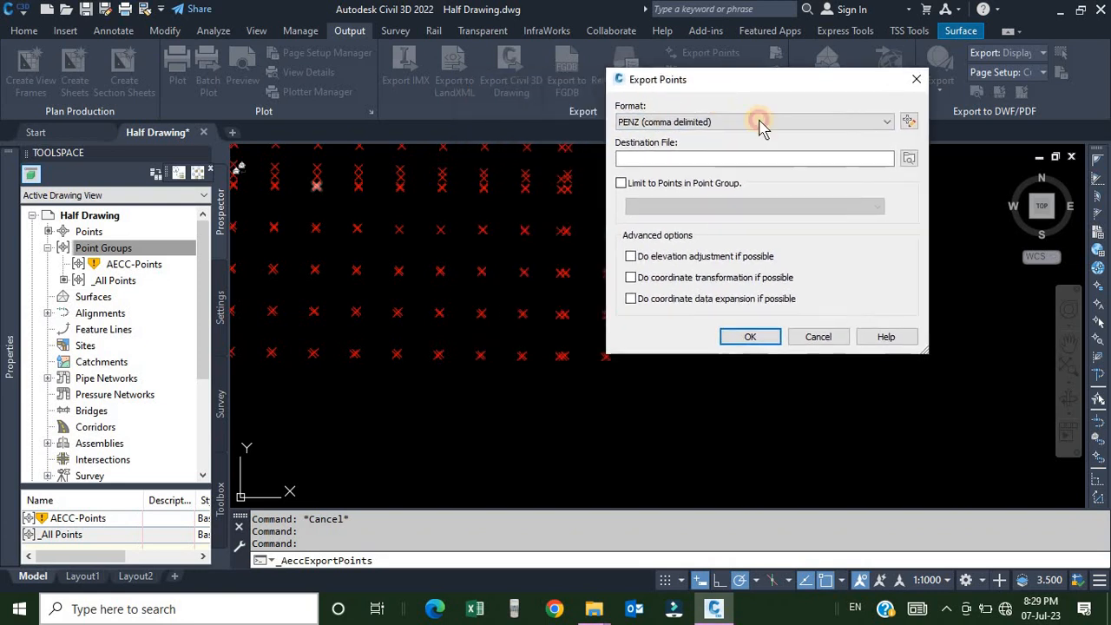
pyautogui.click(811, 122)
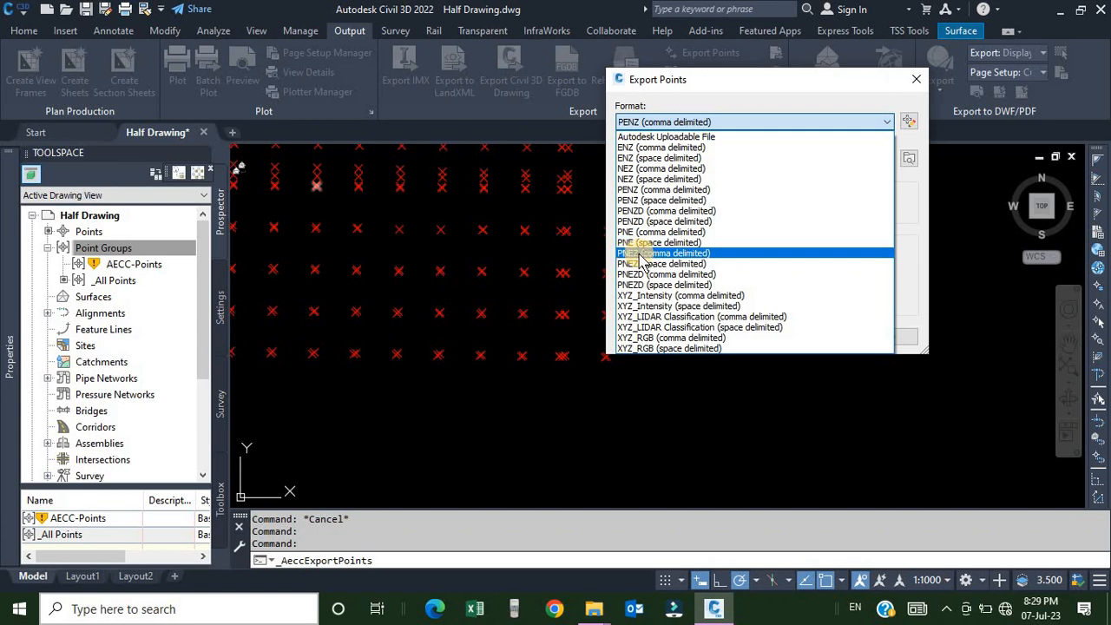
pyautogui.click(661, 191)
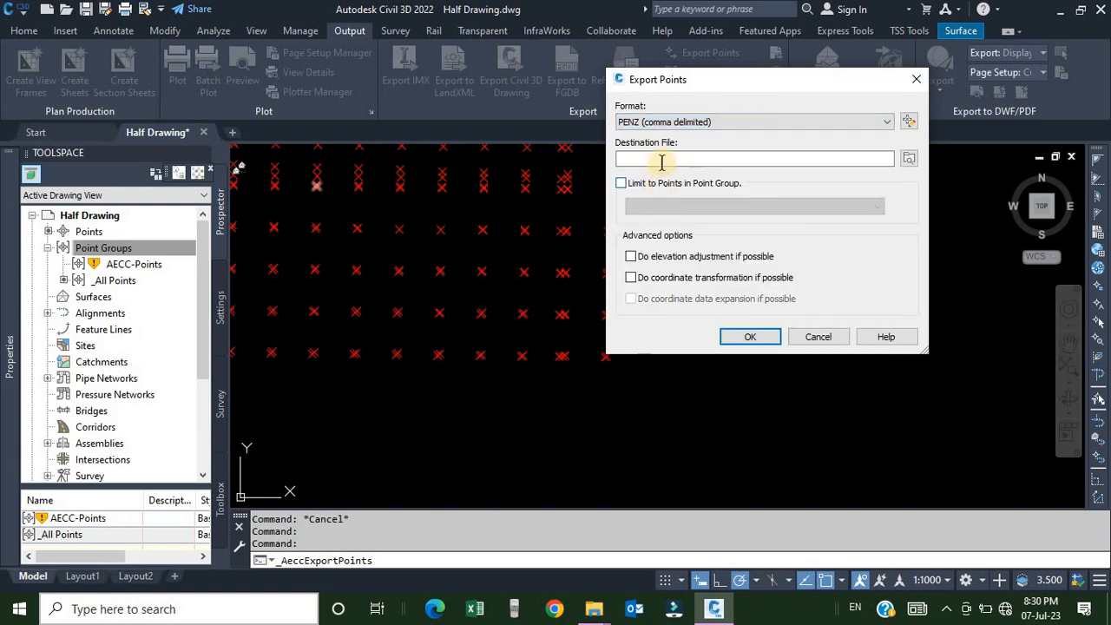
# Export the points to a destination file named ABC in the New Volume (F:) drive.
pyautogui.click(652, 159)
pyautogui.click(907, 158)
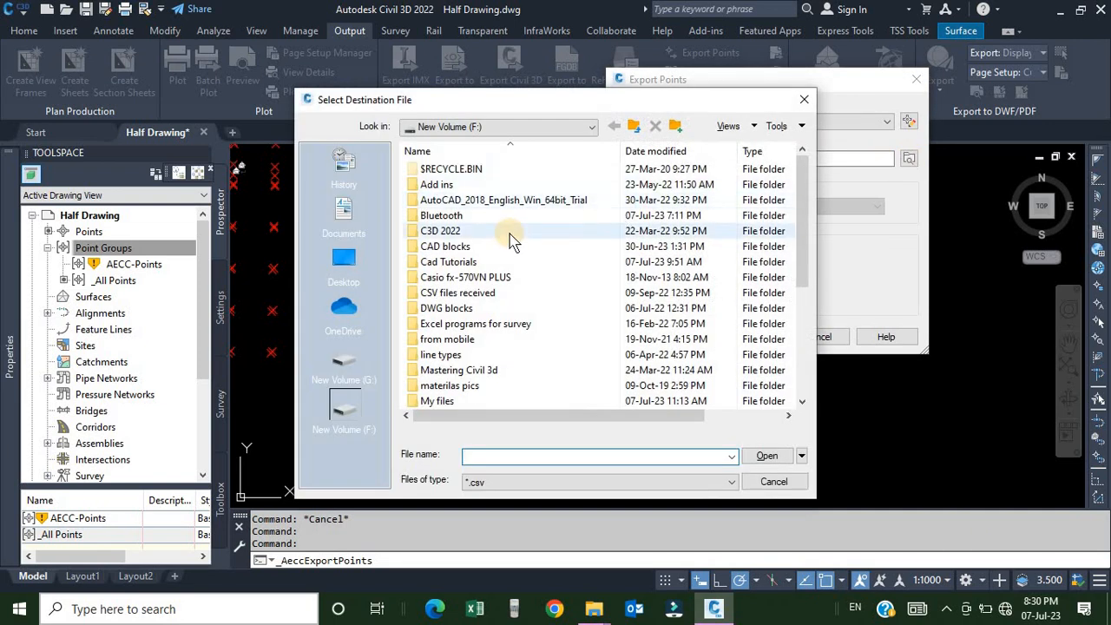
pyautogui.scroll(-5, 507, 241)
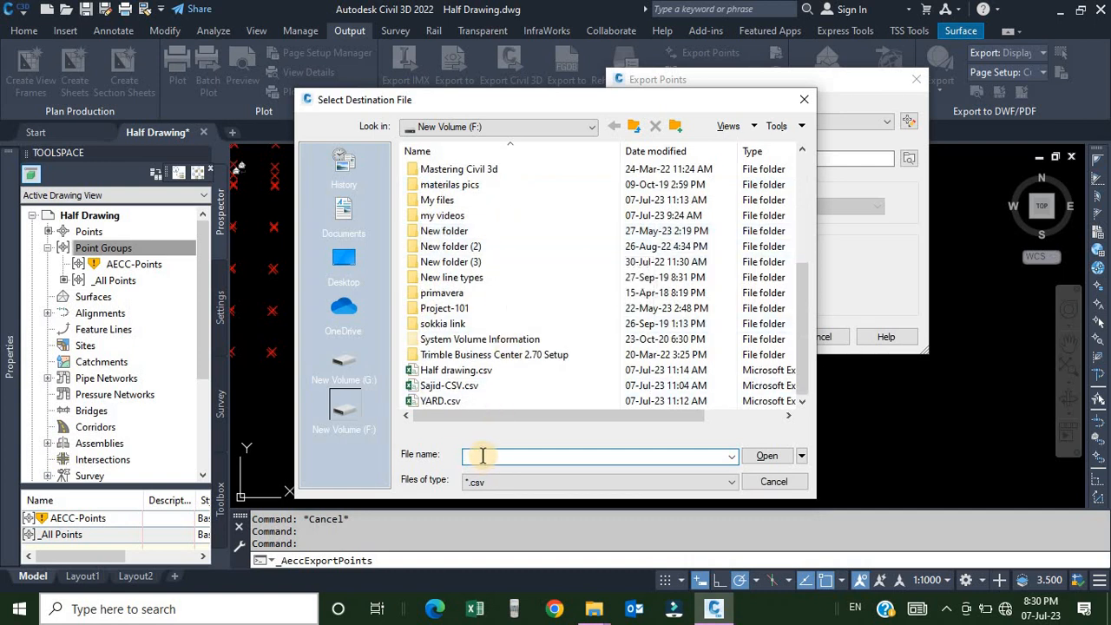
pyautogui.write('ABC')
pyautogui.click(768, 456)
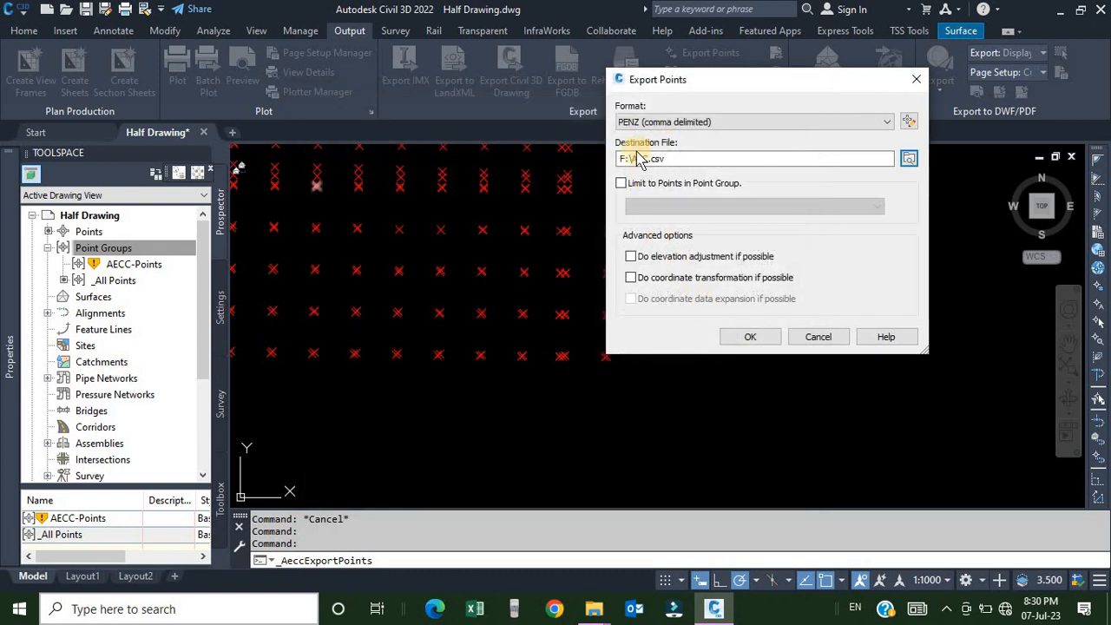
pyautogui.click(749, 338)
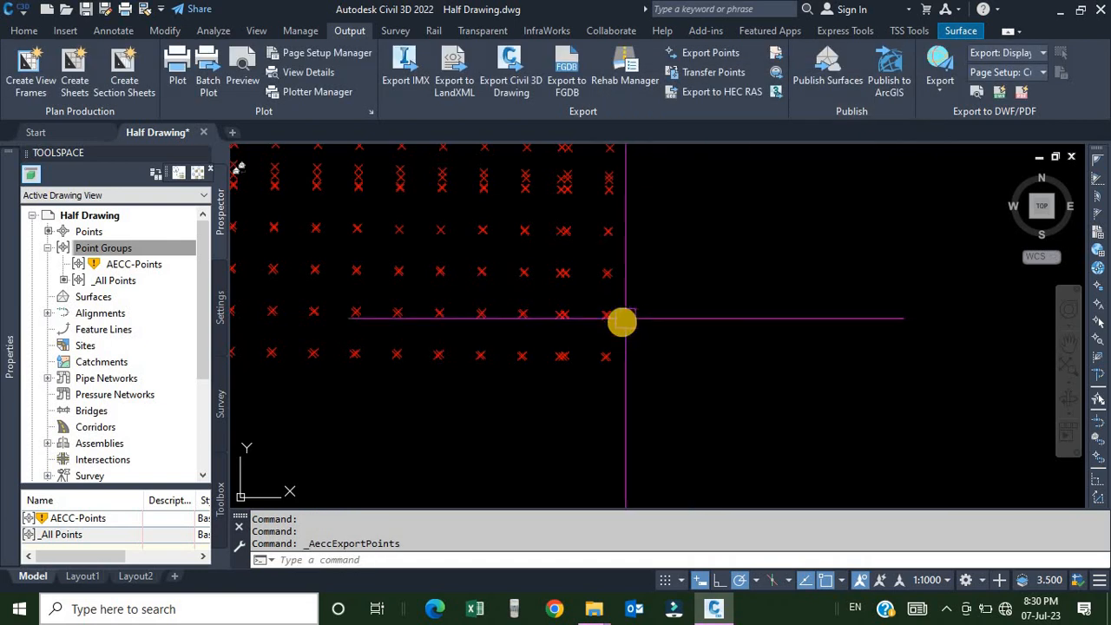
# Set the _All Points group's point label style to Point Number Only through the selected point's group properties.
pyautogui.scroll(10, 611, 317)
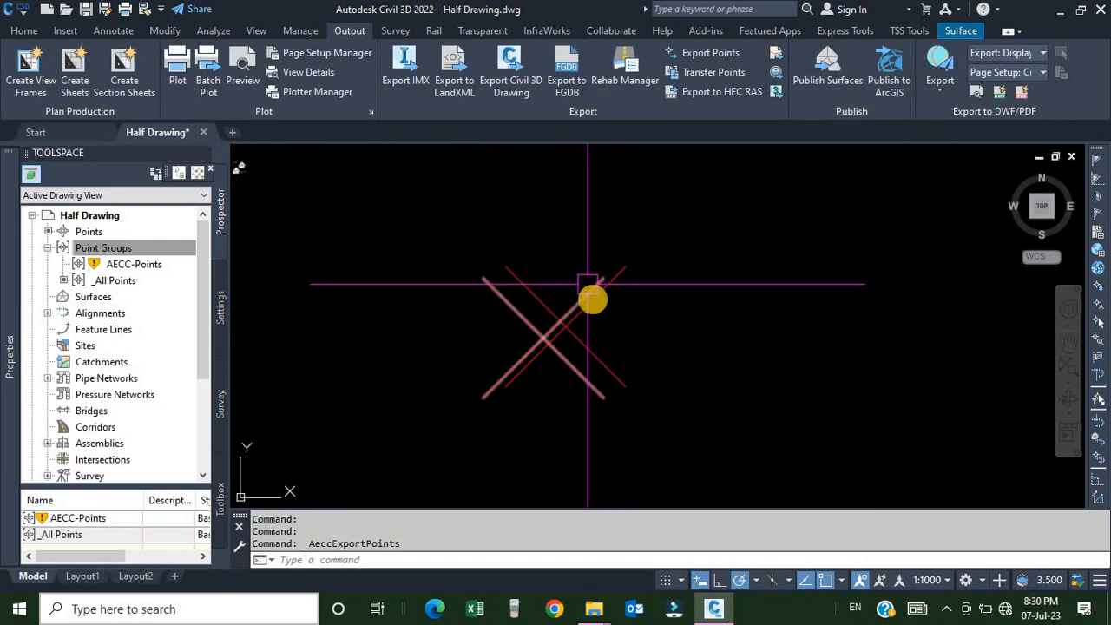
pyautogui.scroll(2, 590, 286)
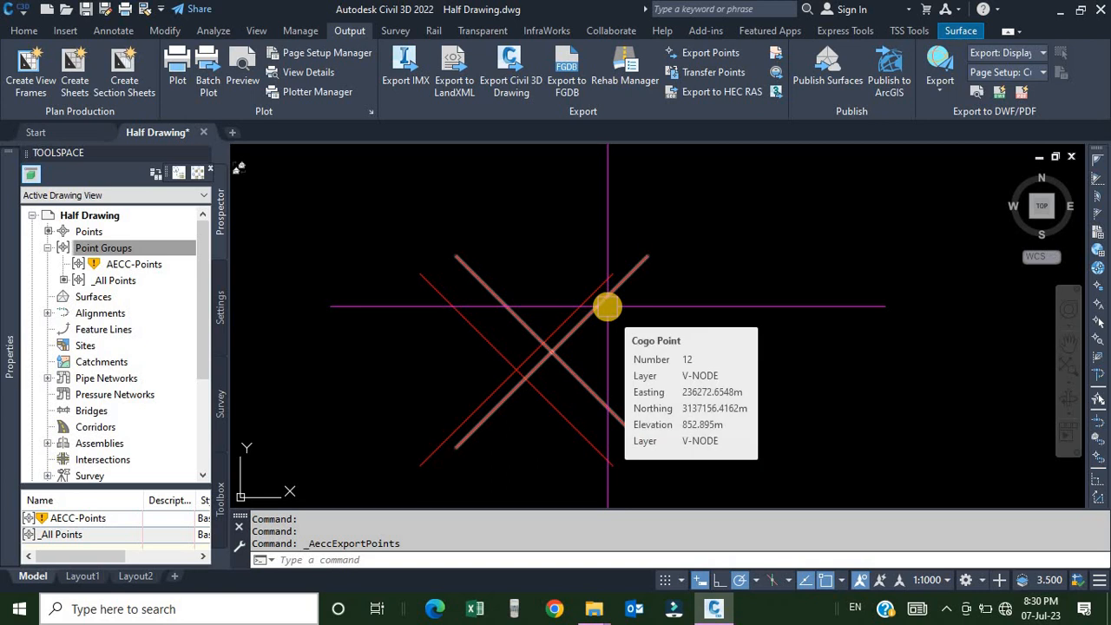
pyautogui.click(608, 306)
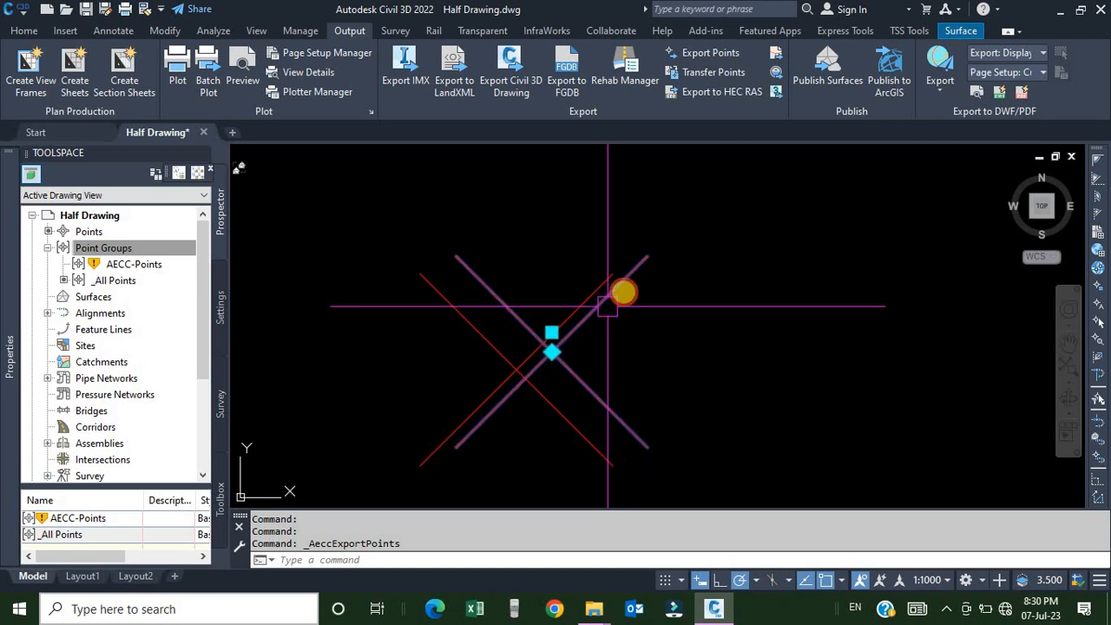
pyautogui.rightClick(698, 215)
pyautogui.click(757, 344)
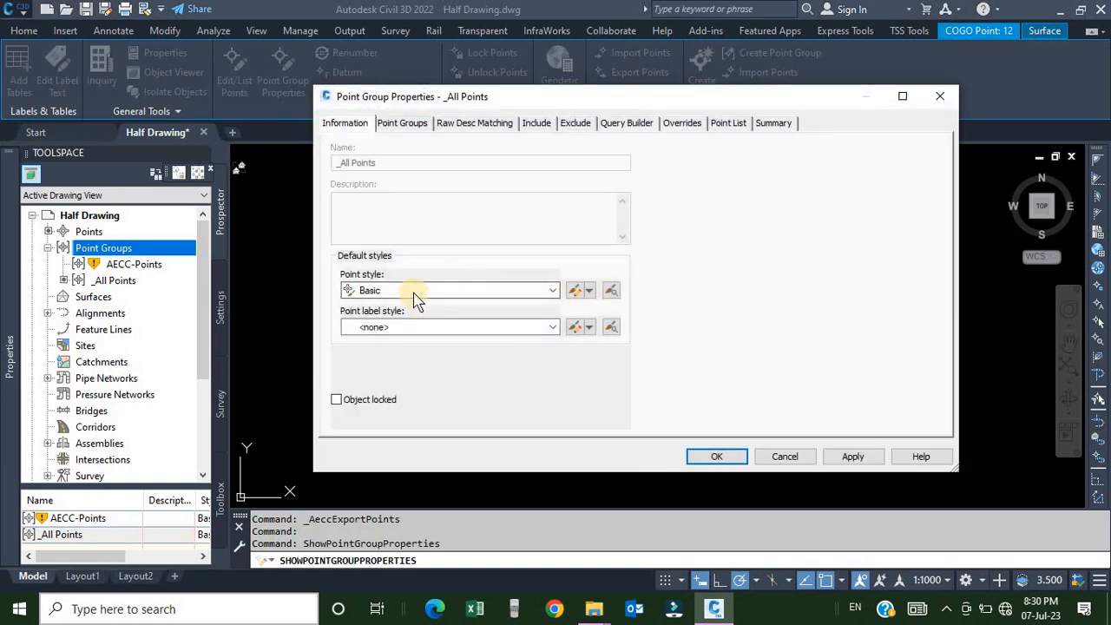
pyautogui.click(453, 330)
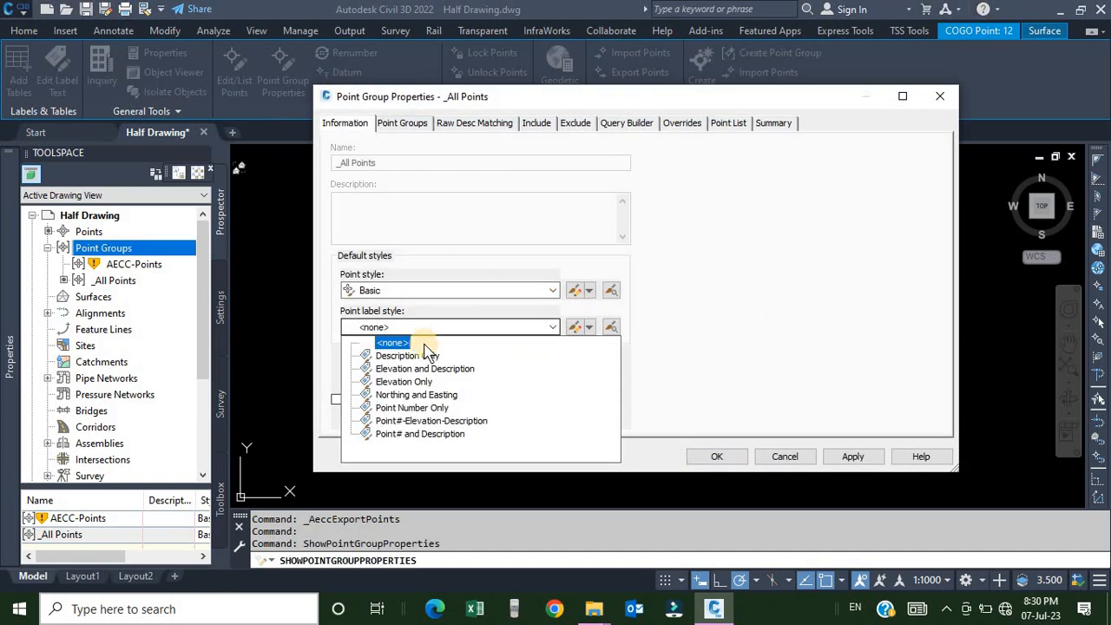
pyautogui.click(412, 407)
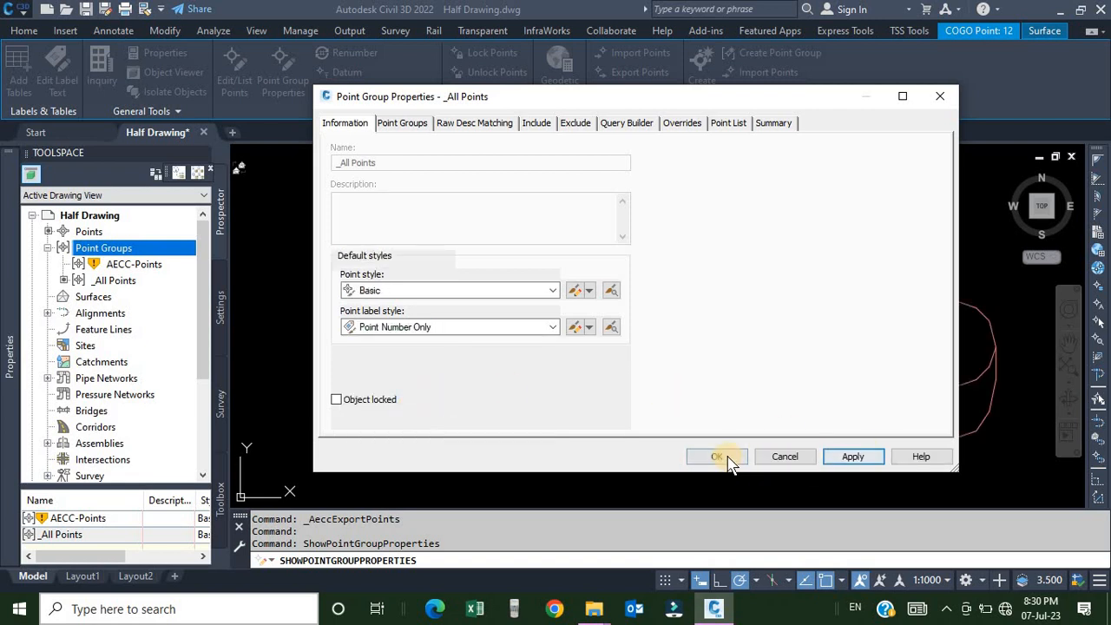
pyautogui.click(718, 456)
pyautogui.scroll(-8, 657, 318)
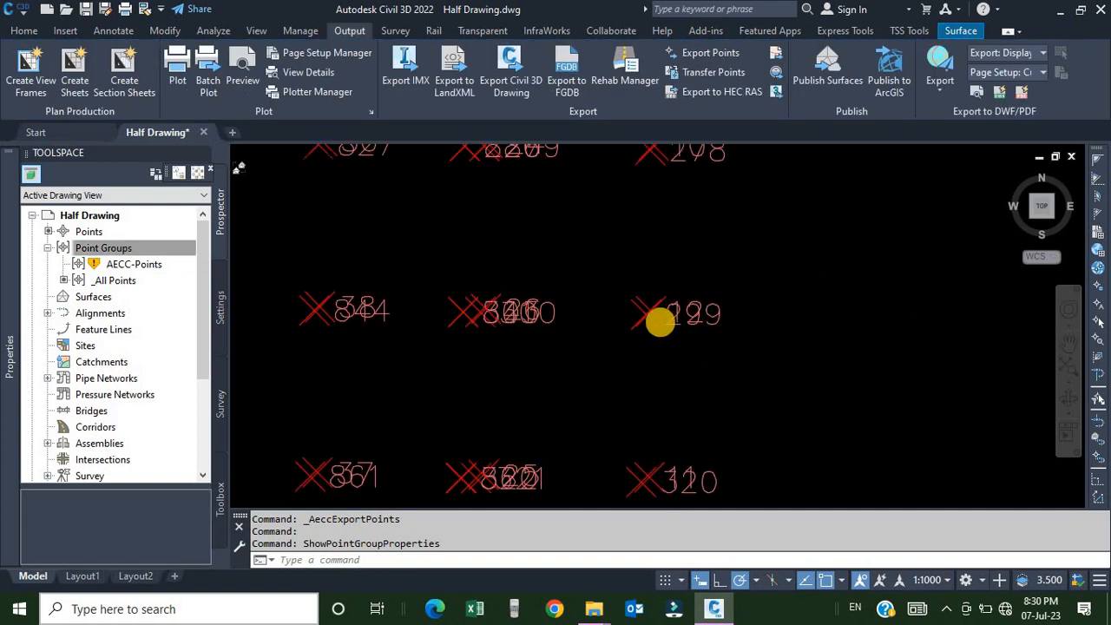
pyautogui.scroll(6, 438, 359)
pyautogui.scroll(5, 633, 356)
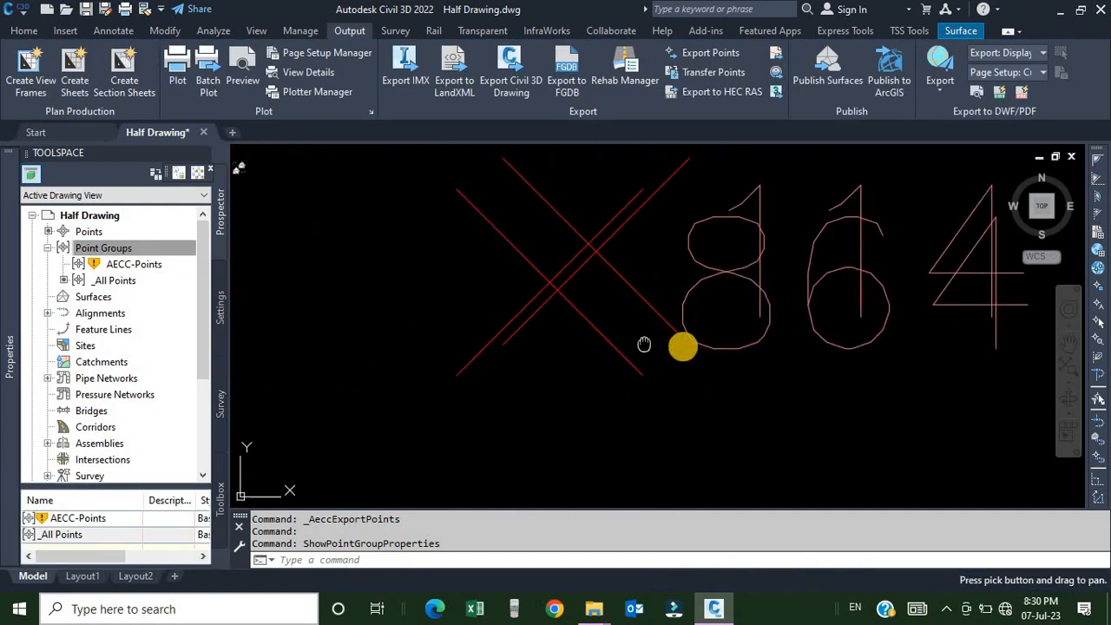
pyautogui.click(732, 355)
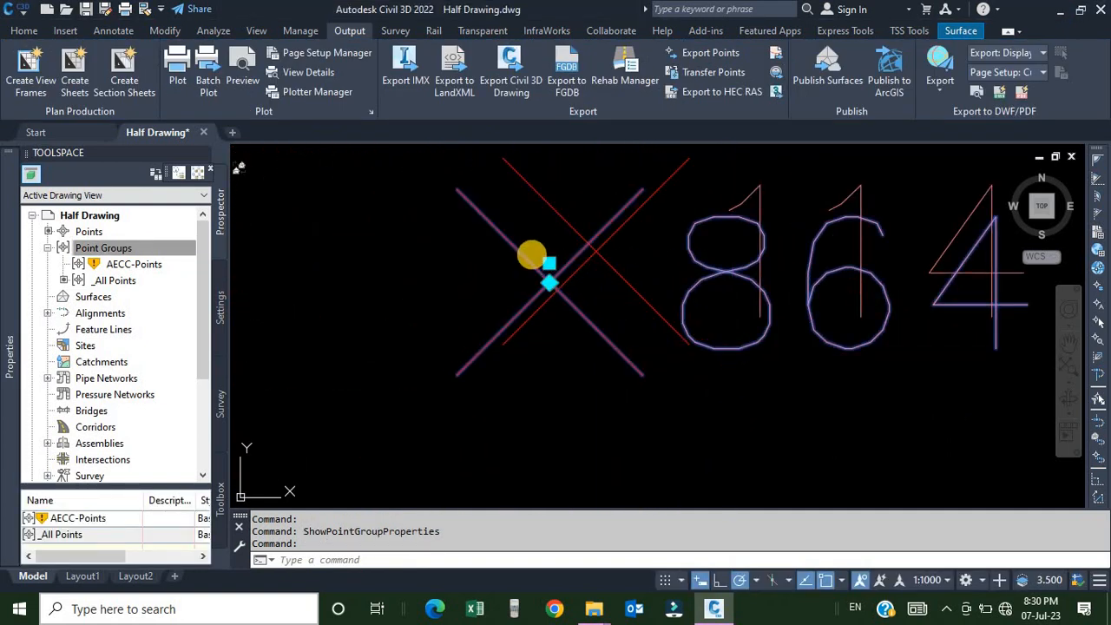
pyautogui.moveTo(556, 261)
pyautogui.click(620, 291)
pyautogui.scroll(-3, 565, 318)
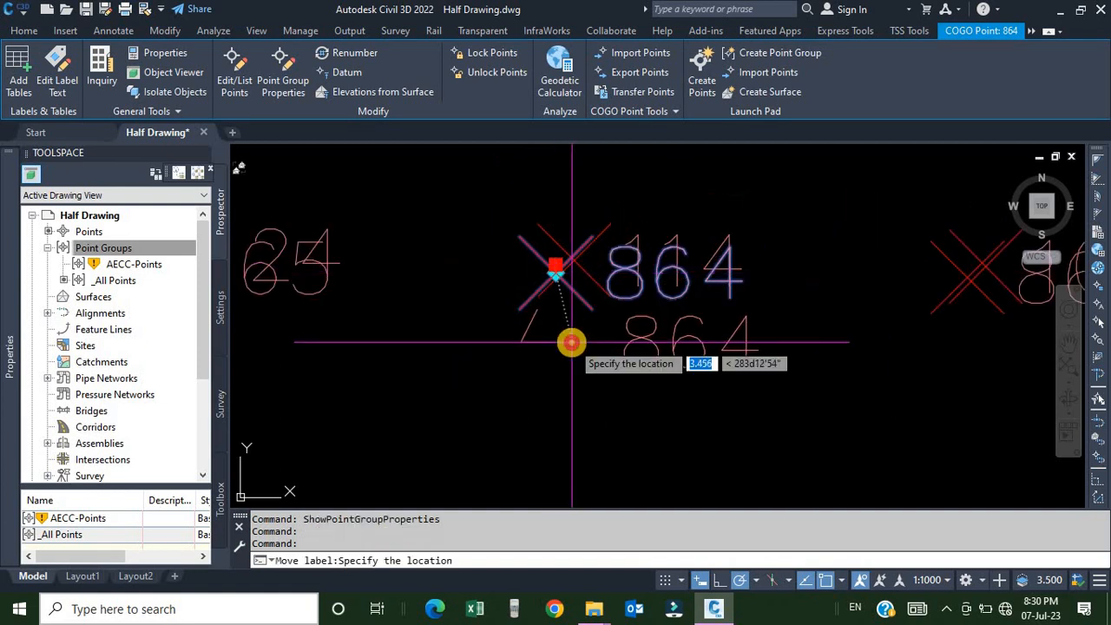
pyautogui.scroll(2, 652, 269)
pyautogui.press('Escape')
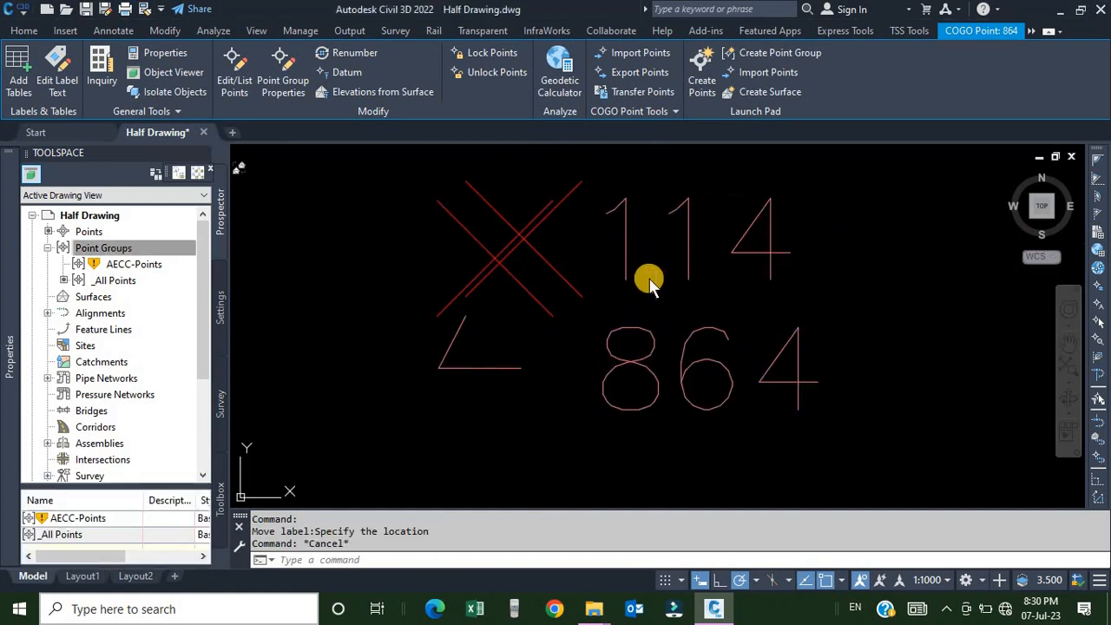
pyautogui.press('Escape')
pyautogui.scroll(-6, 621, 299)
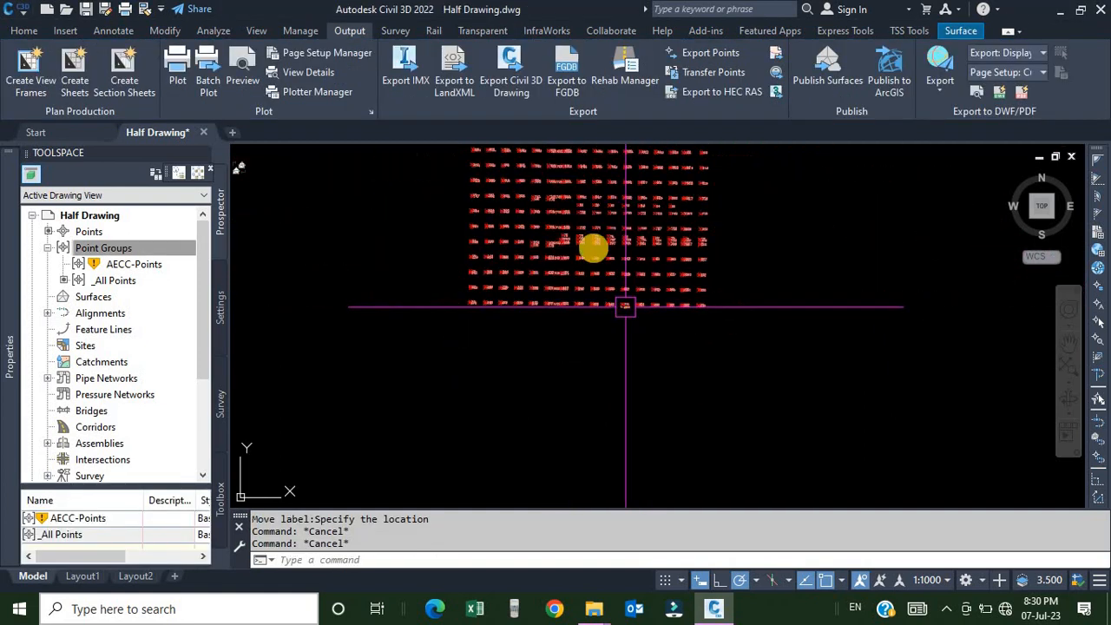
# Open the exported ABC.csv from the New Volume (F:) drive in Excel to check the point data.
pyautogui.click(592, 608)
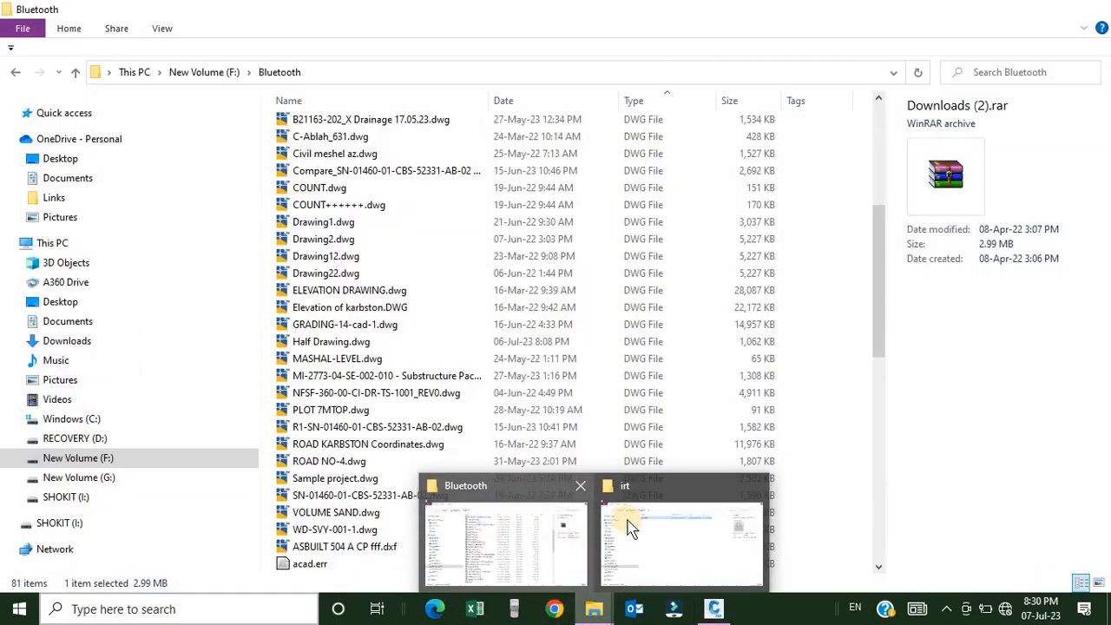
pyautogui.click(642, 531)
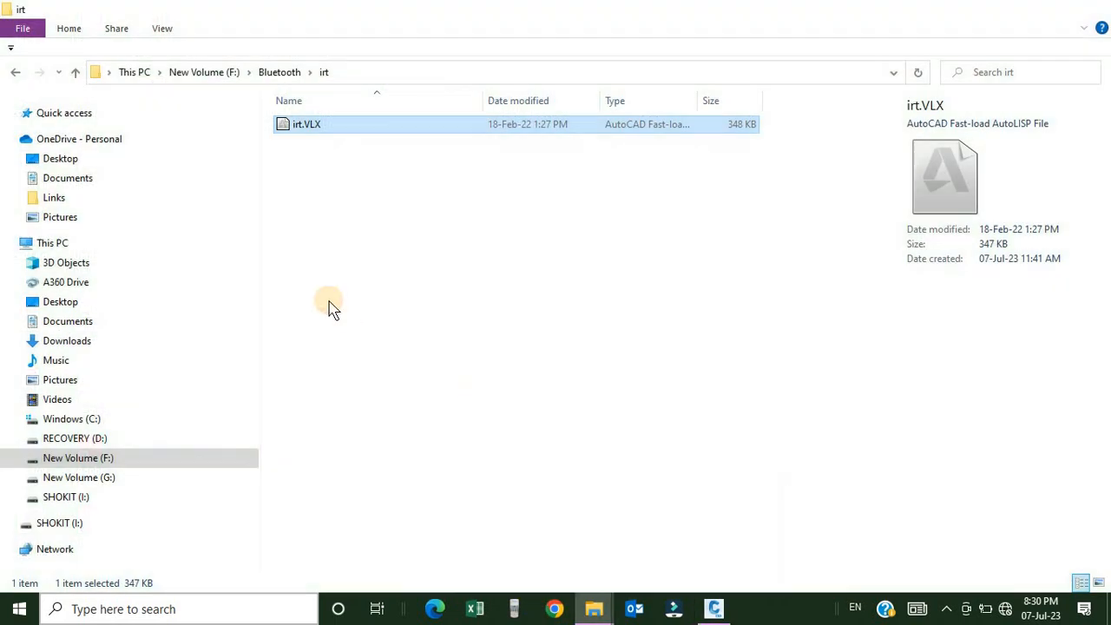
pyautogui.click(99, 458)
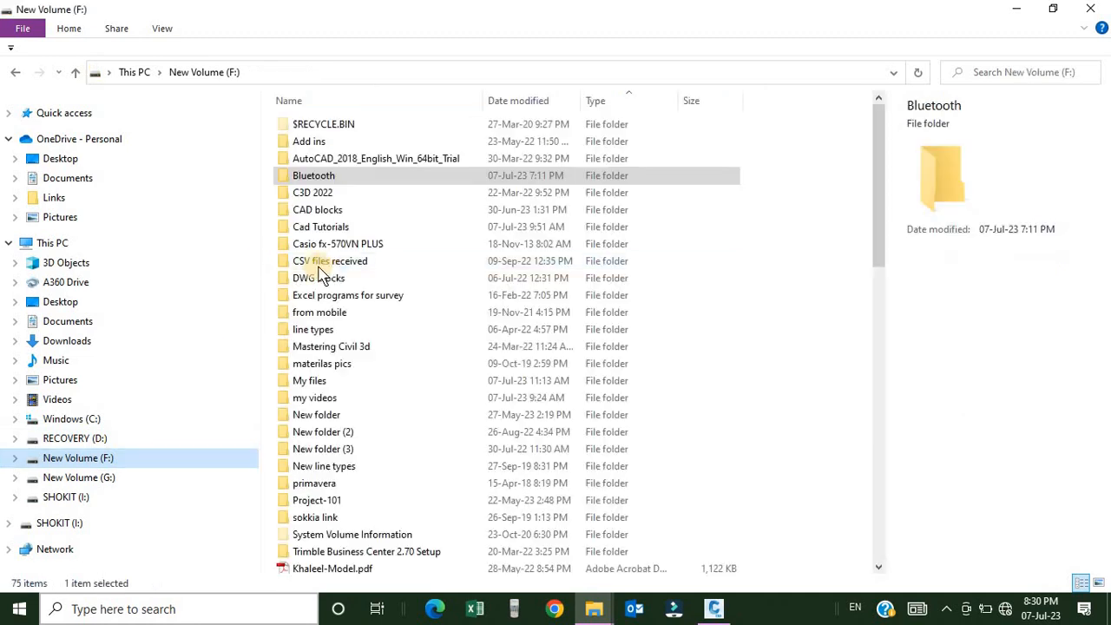
pyautogui.scroll(-2, 329, 304)
pyautogui.scroll(-13, 338, 325)
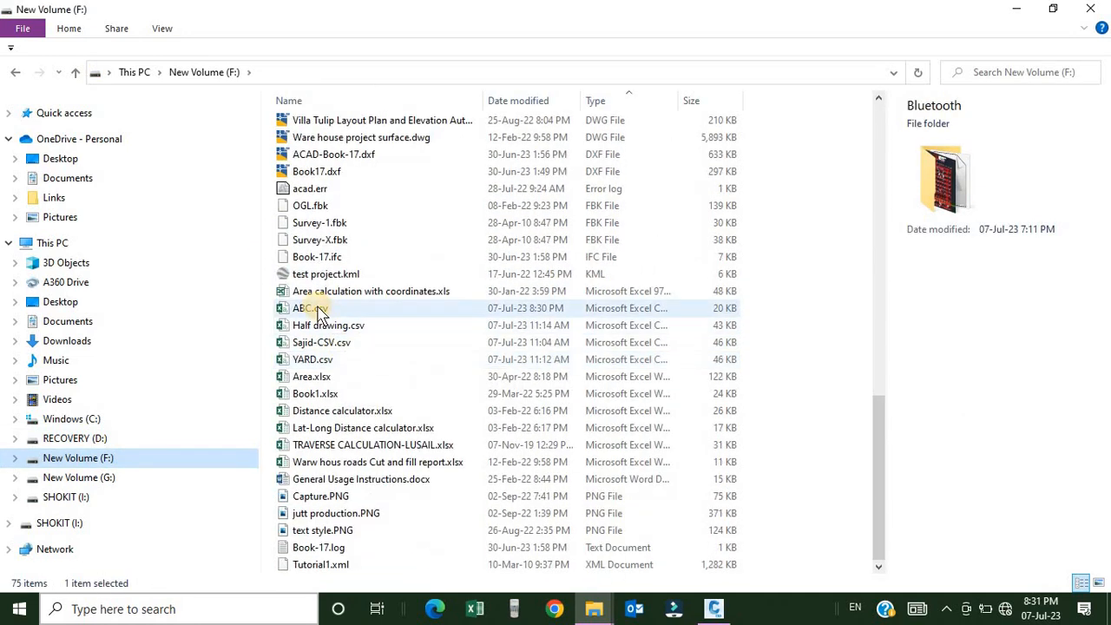
pyautogui.doubleClick(318, 308)
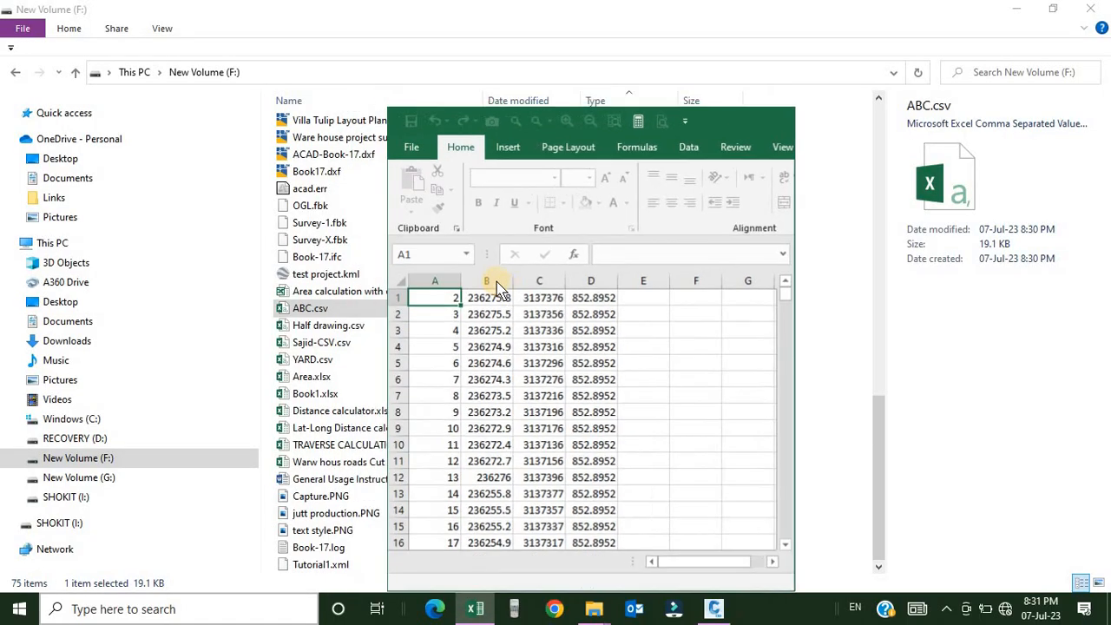
pyautogui.click(683, 88)
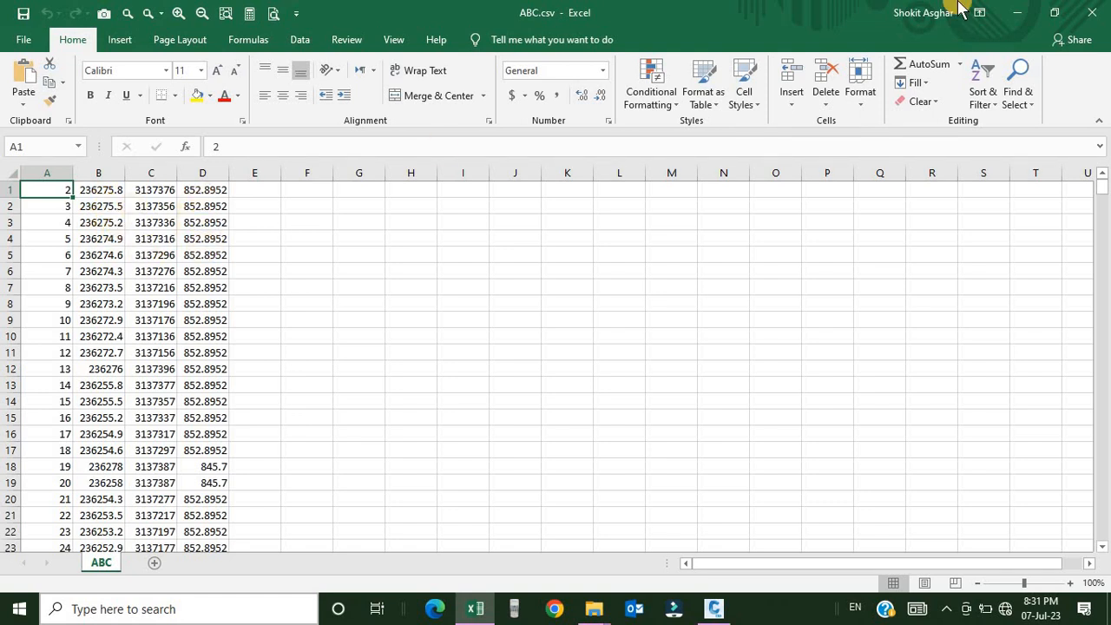
# Return to the drawing and hover over a point to inspect its COGO point properties.
pyautogui.click(715, 608)
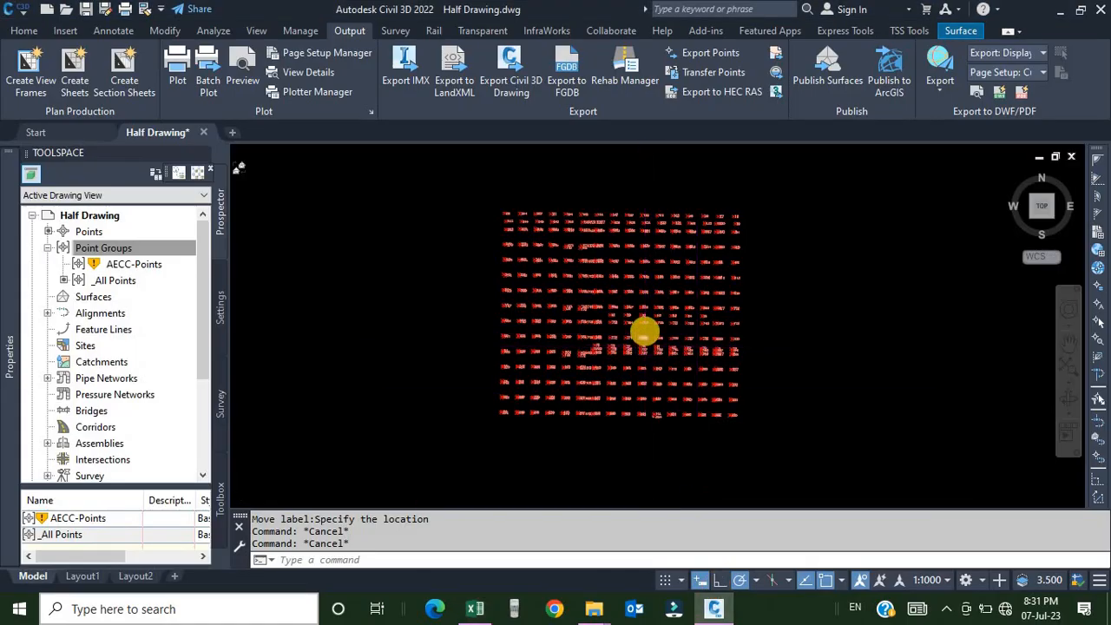
pyautogui.moveTo(661, 314); pyautogui.dragTo(656, 325, button='middle')
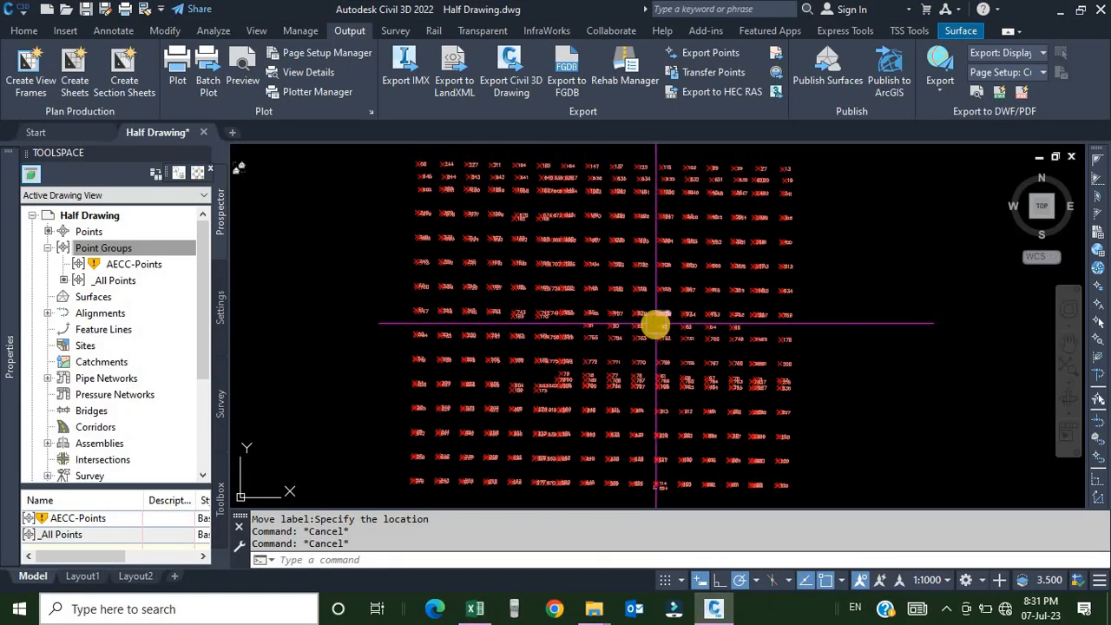
pyautogui.moveTo(656, 325)
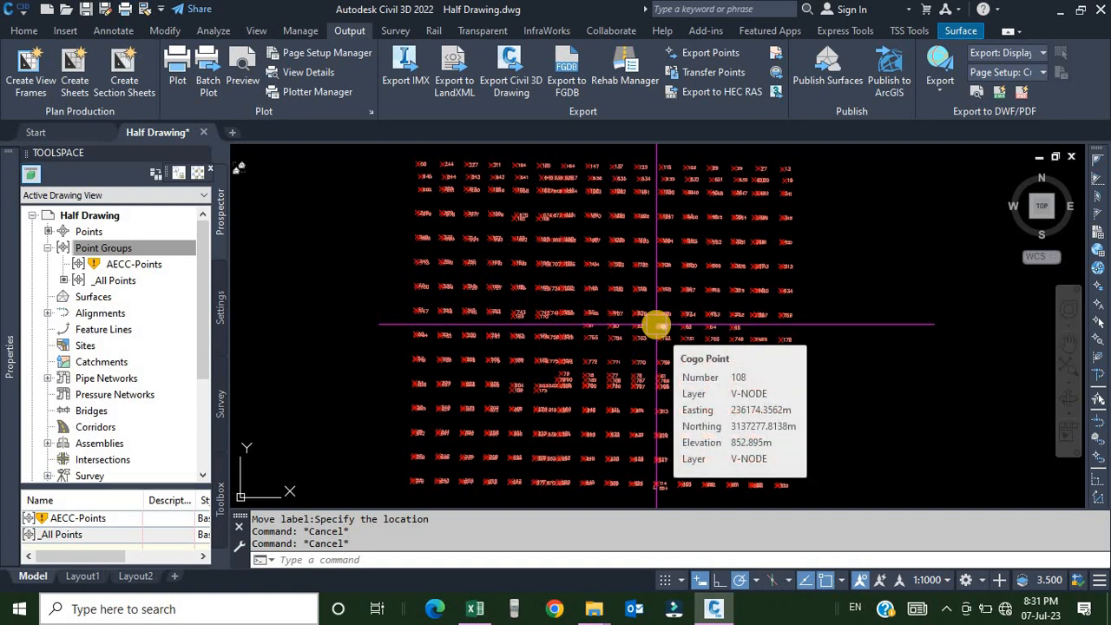